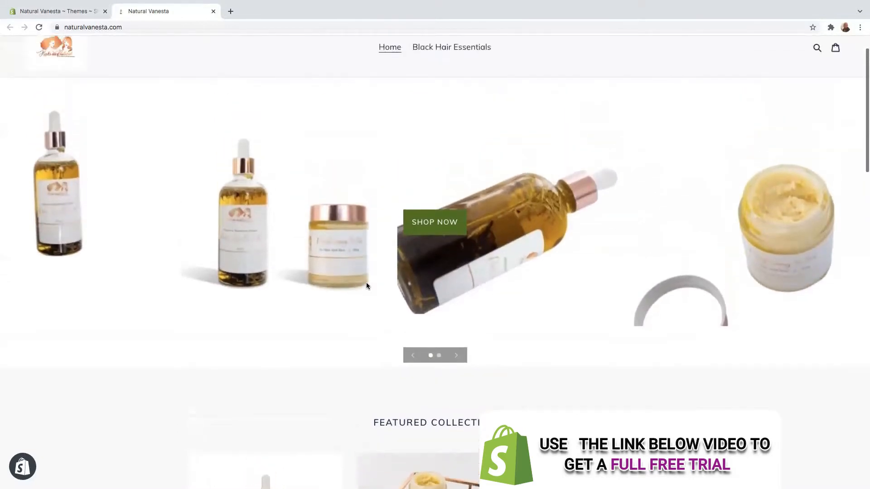
- Look through the storefront's home page, from the slideshow to the featured collection and image-with-text sections
scroll(367, 284, "down", 3)
scroll(367, 285, "down", 5)
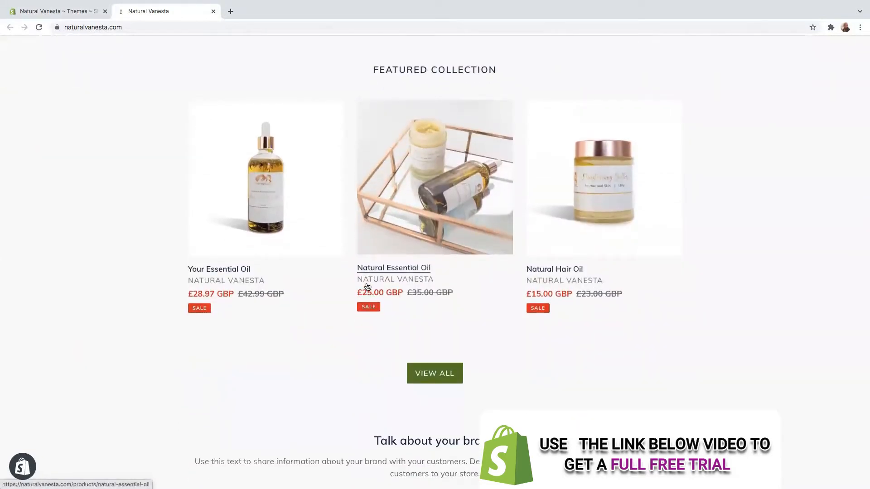
scroll(367, 287, "up", 3)
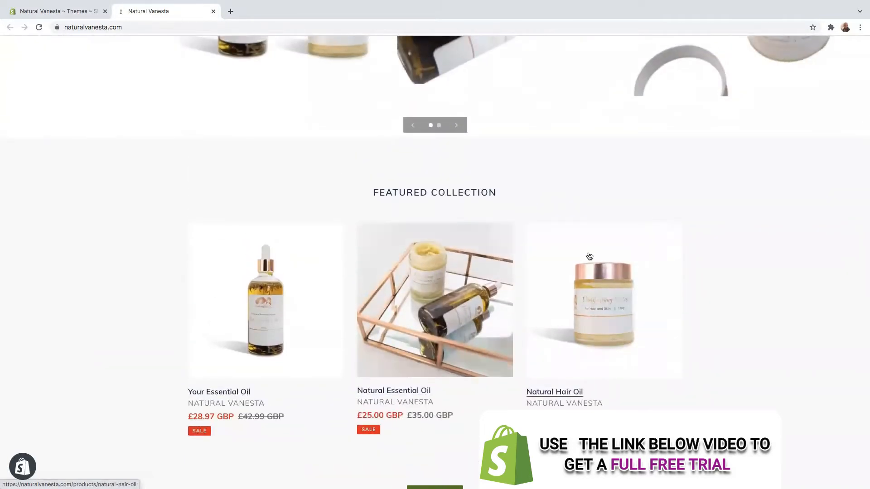
scroll(266, 219, "down", 15)
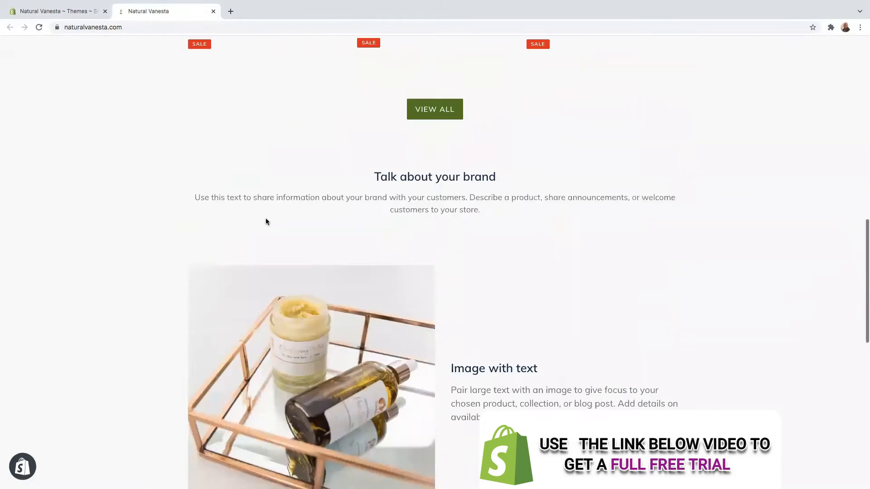
scroll(277, 240, "up", 12)
scroll(278, 243, "up", 10)
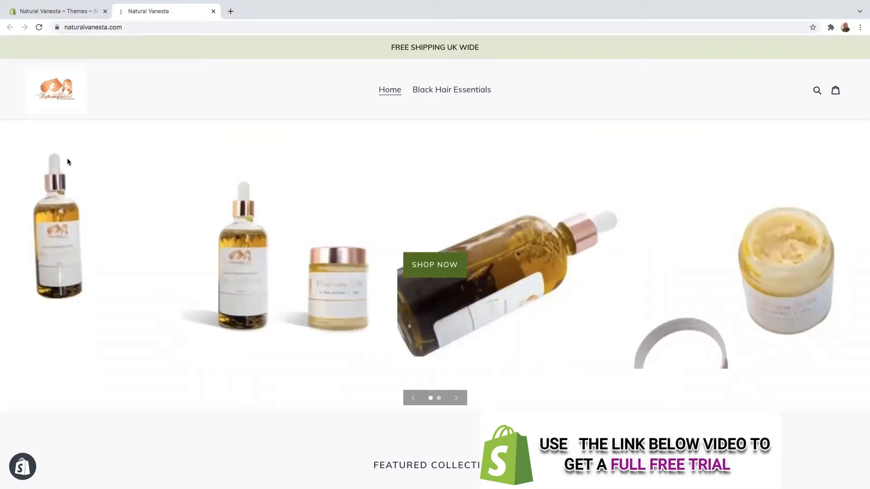
- Switch from the storefront to the Shopify admin's Themes page and open the Debut theme for customizing
left_click(38, 9)
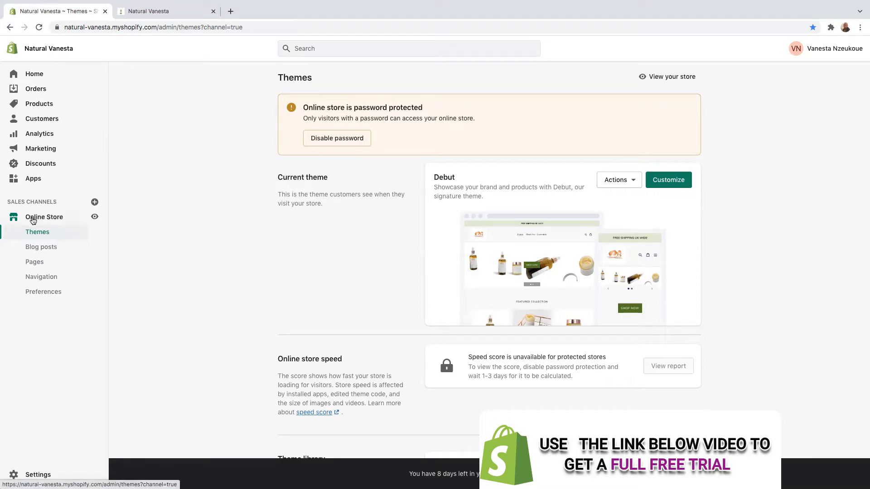
left_click(166, 11)
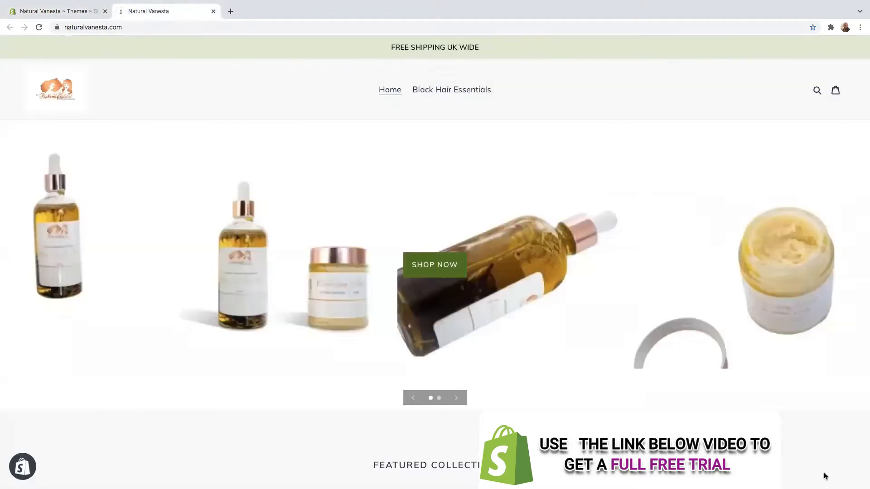
left_click(50, 11)
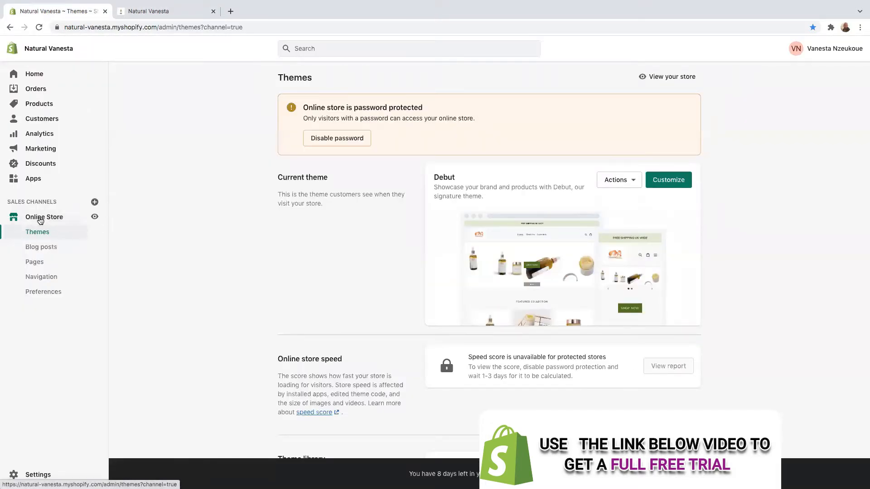
left_click(674, 182)
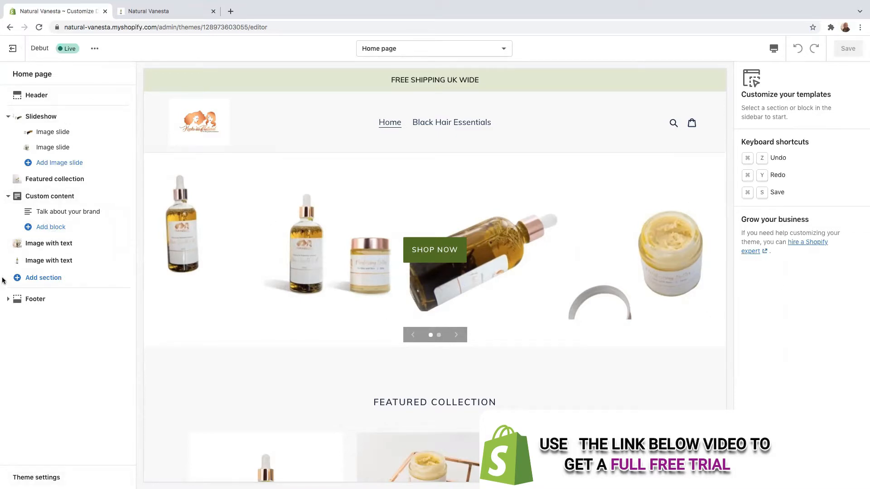
- Open the Header section's settings, try the Centered logo alignment and restore the Left alignment
left_click(41, 96)
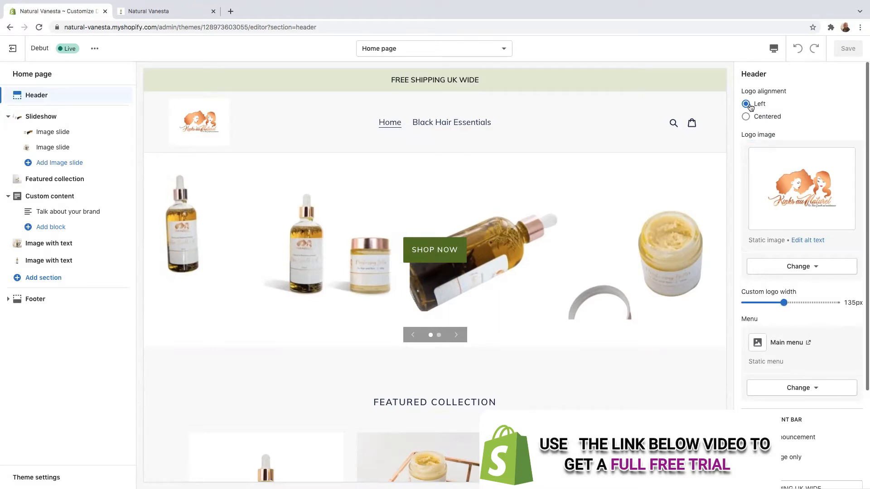
left_click(746, 117)
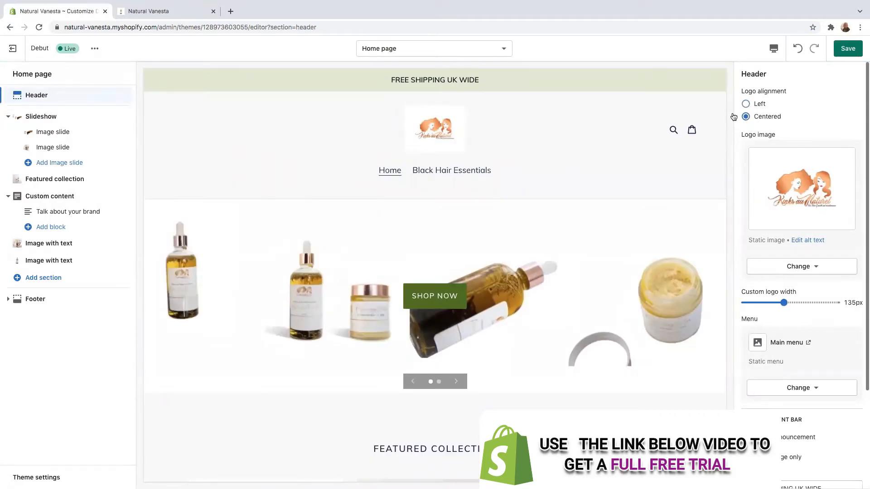
left_click(746, 105)
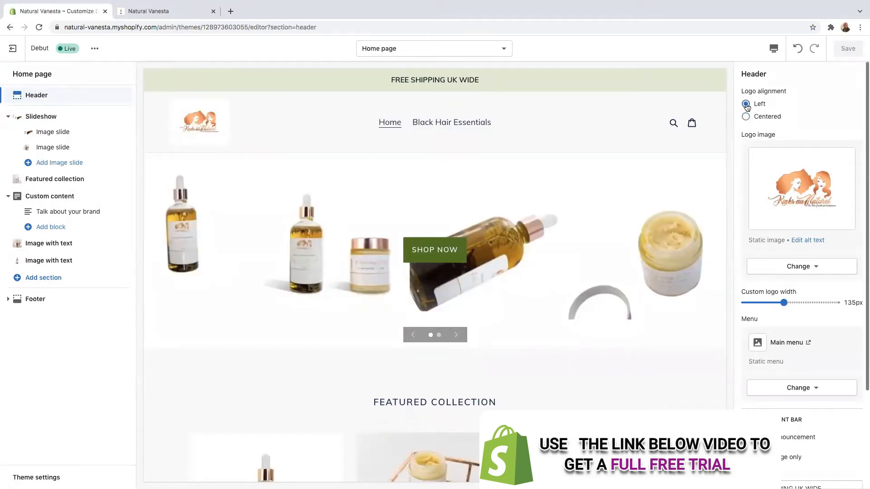
scroll(816, 233, "down", 3)
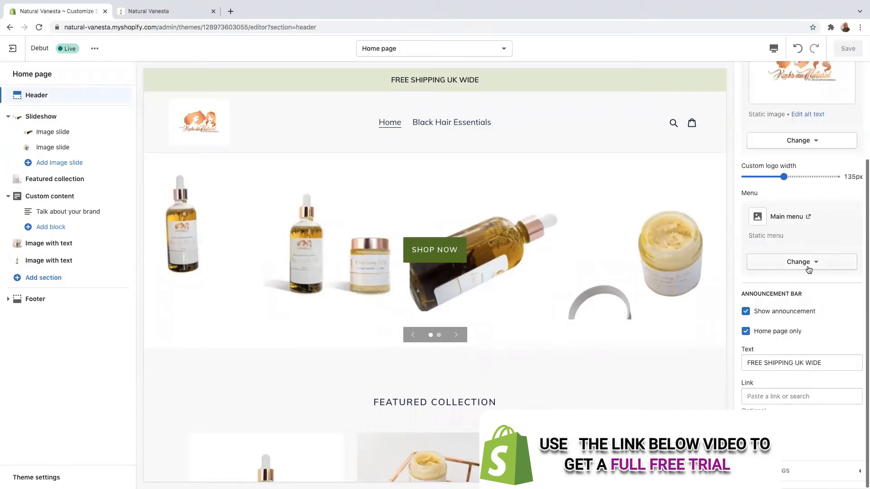
scroll(798, 242, "up", 3)
left_click(746, 117)
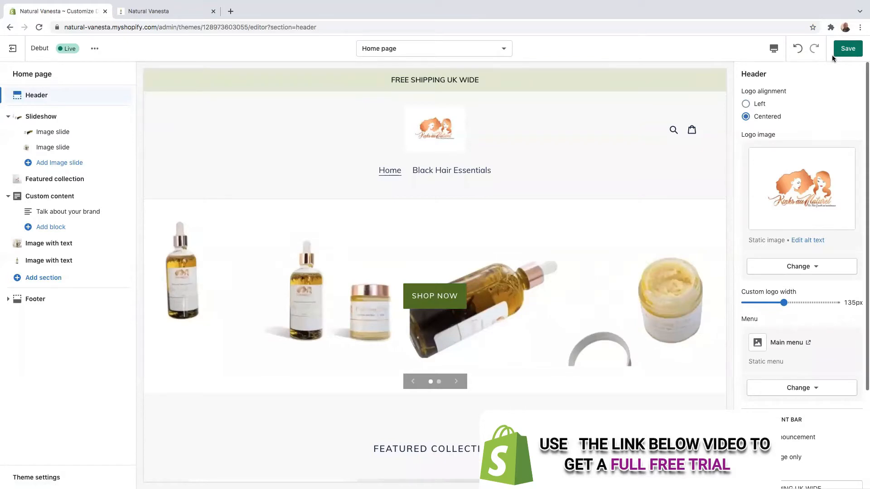
left_click(746, 105)
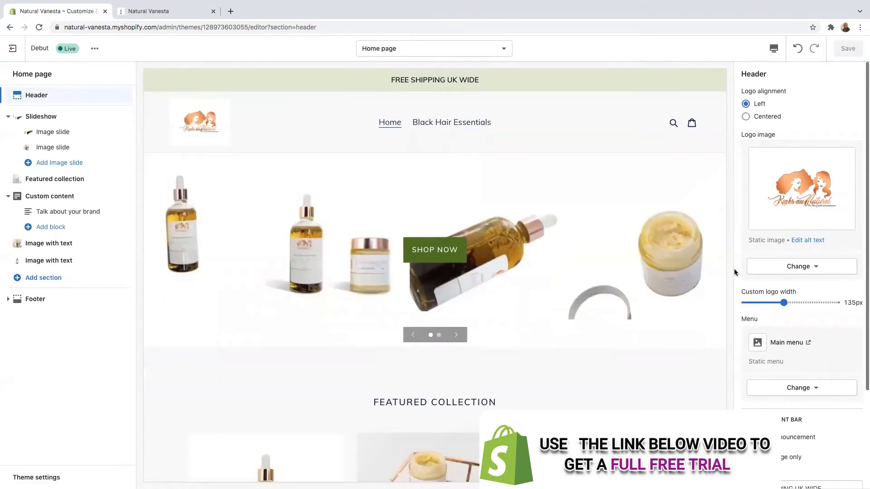
- Open the image library for replacing the header logo, view the upload option and close the library without choosing an image
scroll(771, 265, "down", 2)
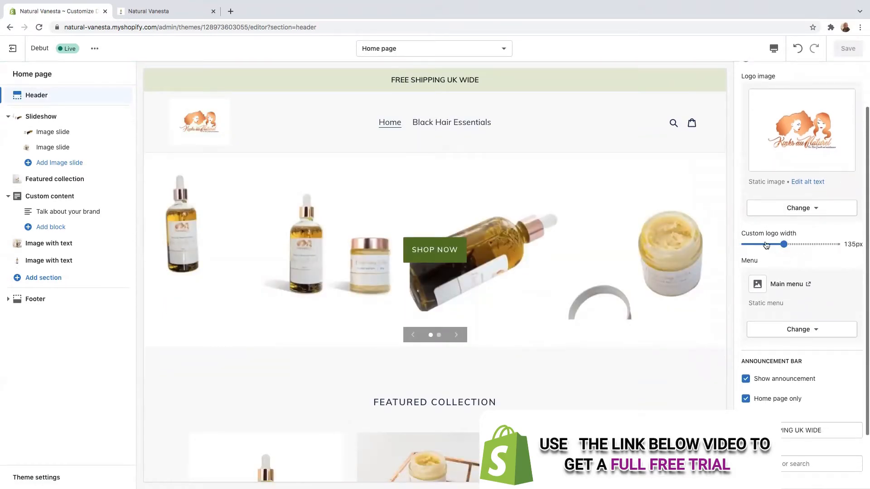
left_click(810, 211)
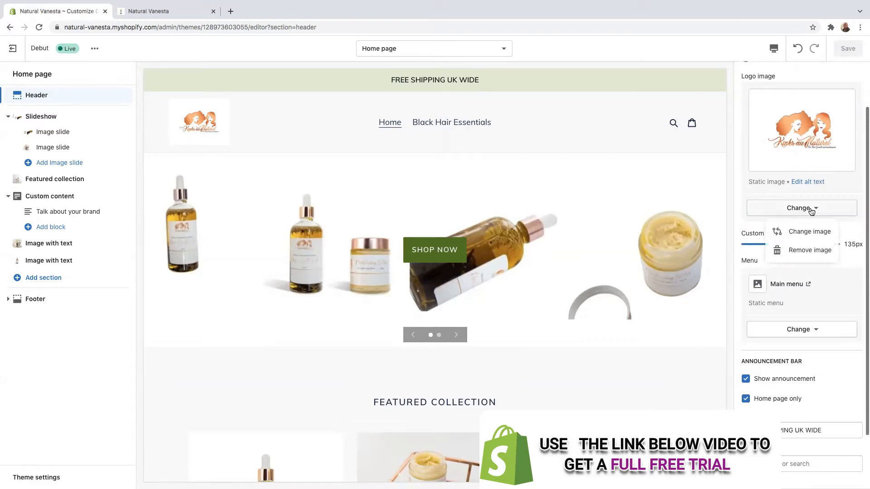
left_click(801, 233)
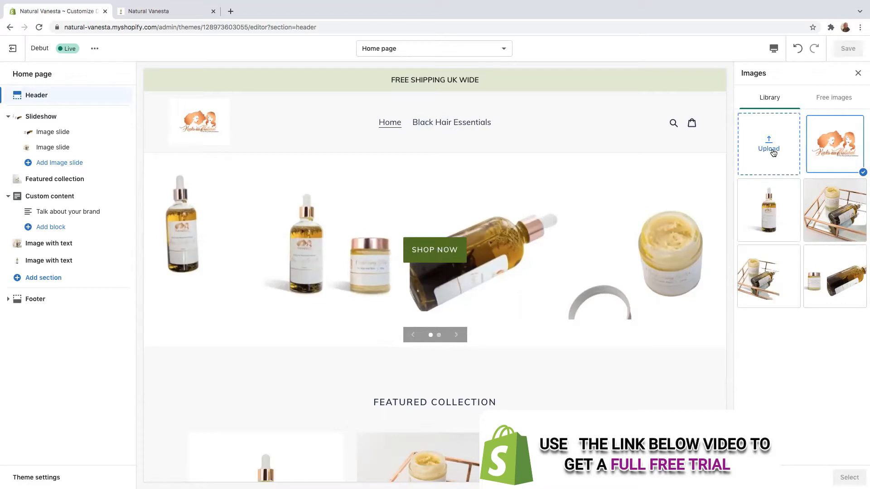
left_click(857, 75)
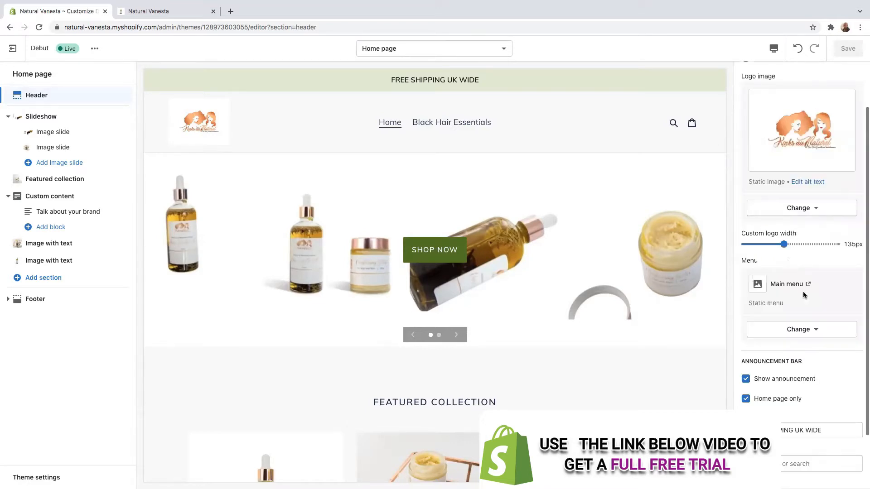
- Try hiding the announcement bar in the Header settings and turn Show announcement back on
scroll(800, 293, "down", 1)
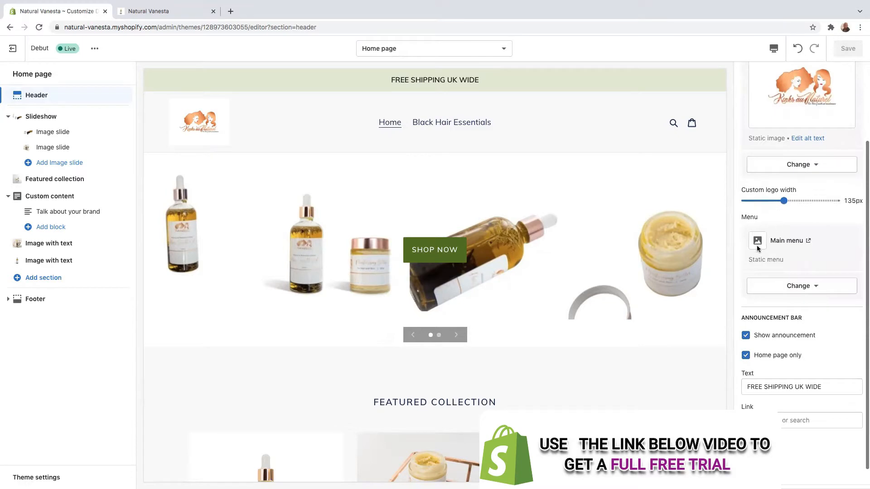
scroll(781, 342, "down", 1)
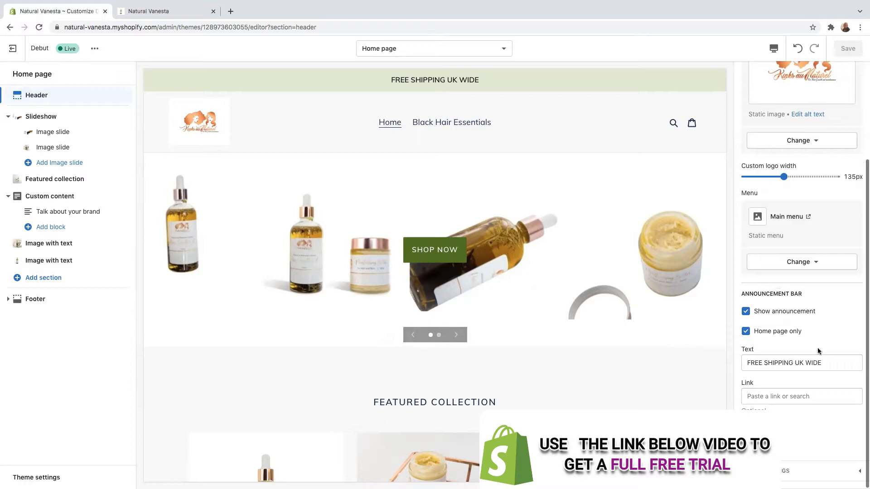
scroll(747, 318, "up", 1)
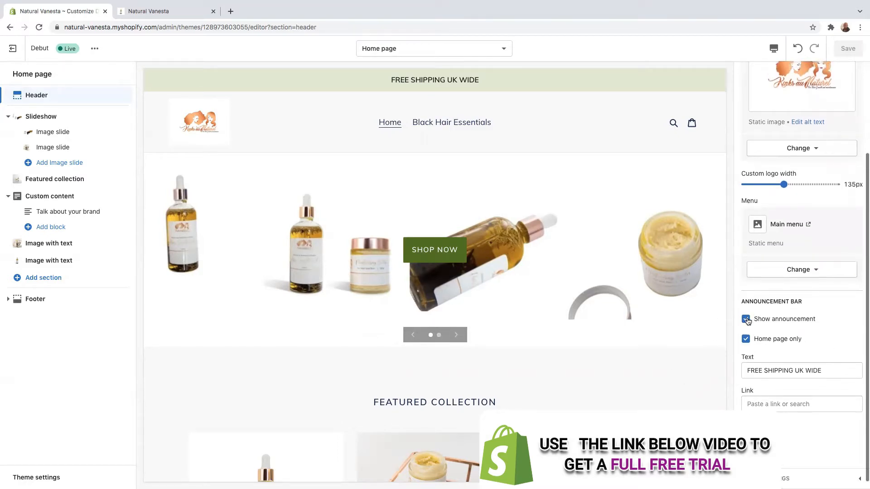
scroll(750, 325, "up", 1)
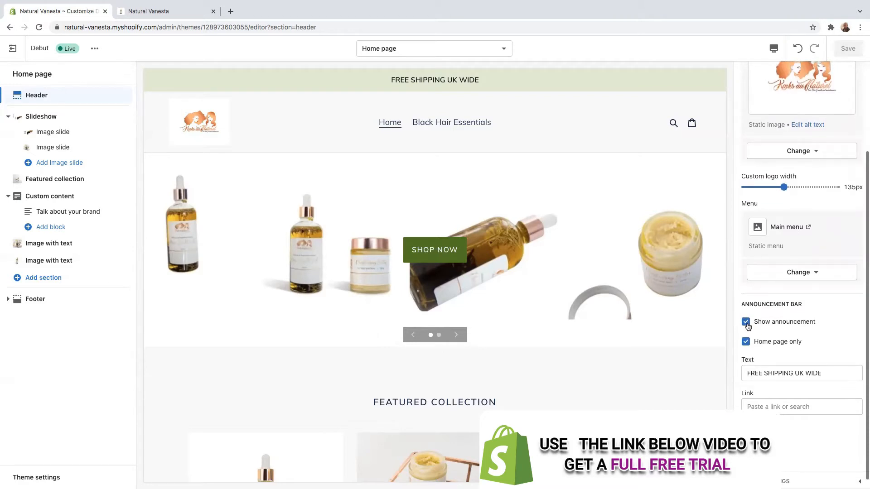
scroll(747, 325, "down", 1)
left_click(746, 313)
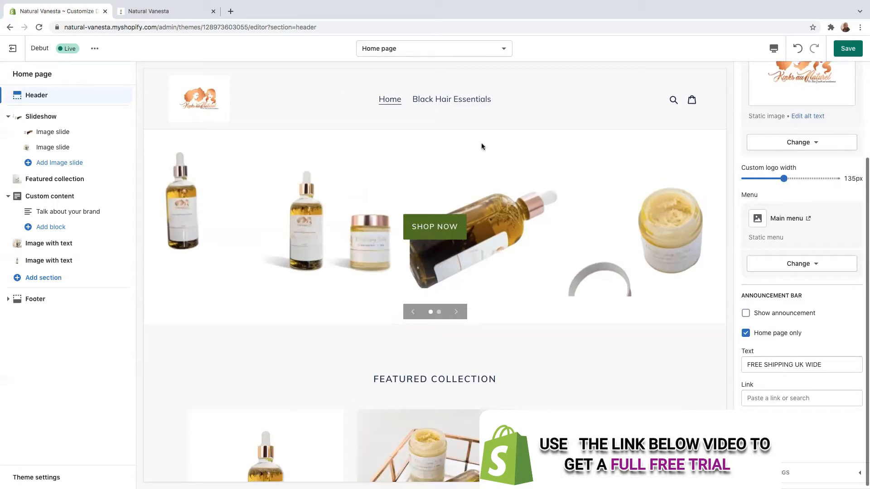
left_click(746, 314)
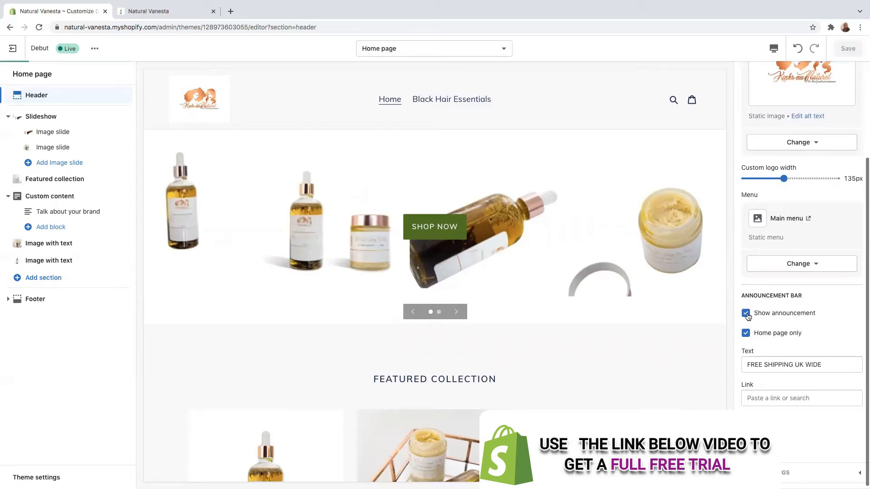
scroll(789, 347, "down", 1)
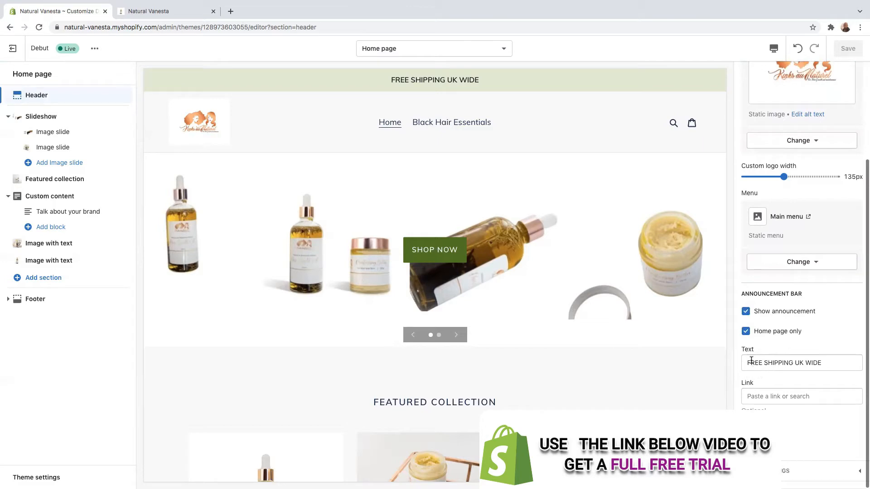
- View the announcement bar's text field and the link destinations offered for it, leaving both as they are
left_click(824, 363)
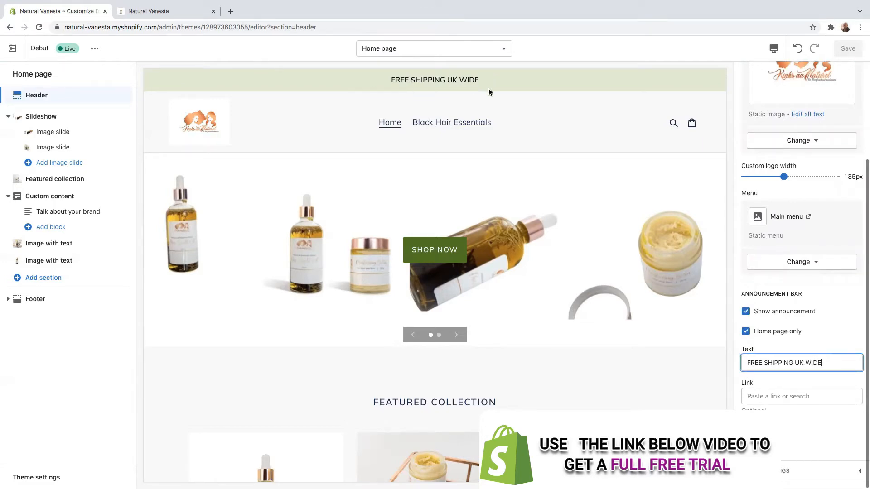
left_click(771, 397)
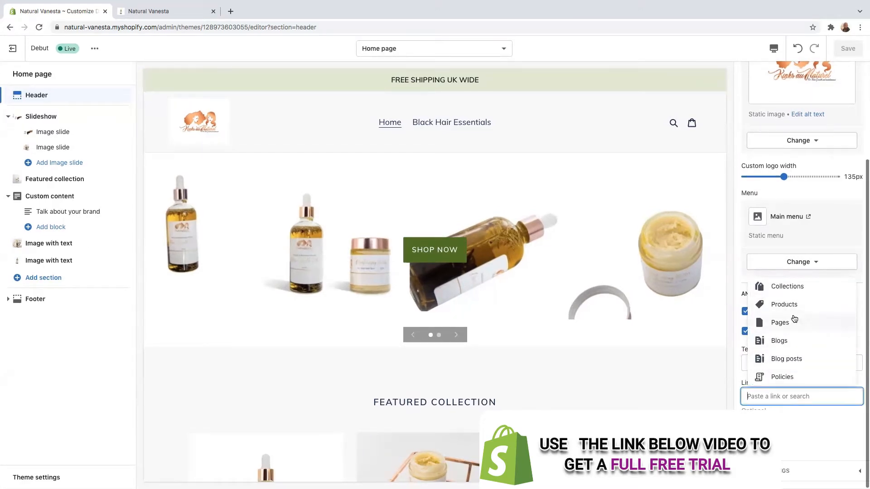
left_click(808, 426)
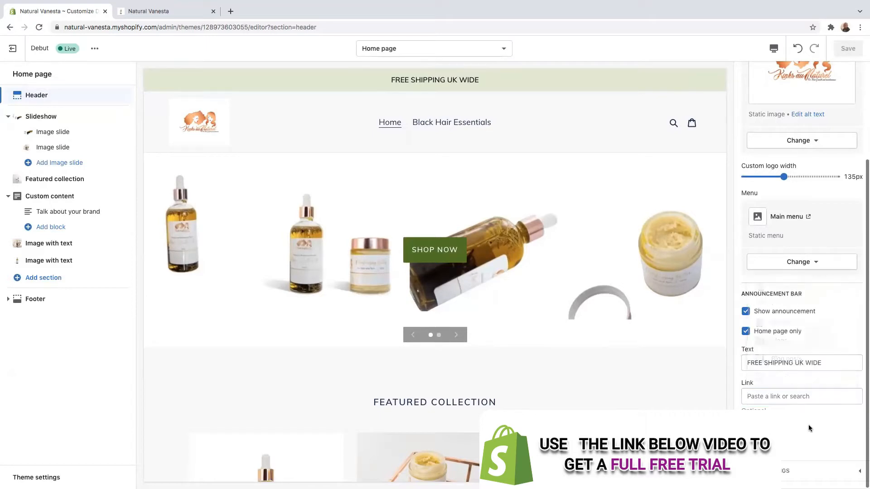
- Inspect the announcement bar's two colour pickers and close them without choosing another colour
left_click(834, 434)
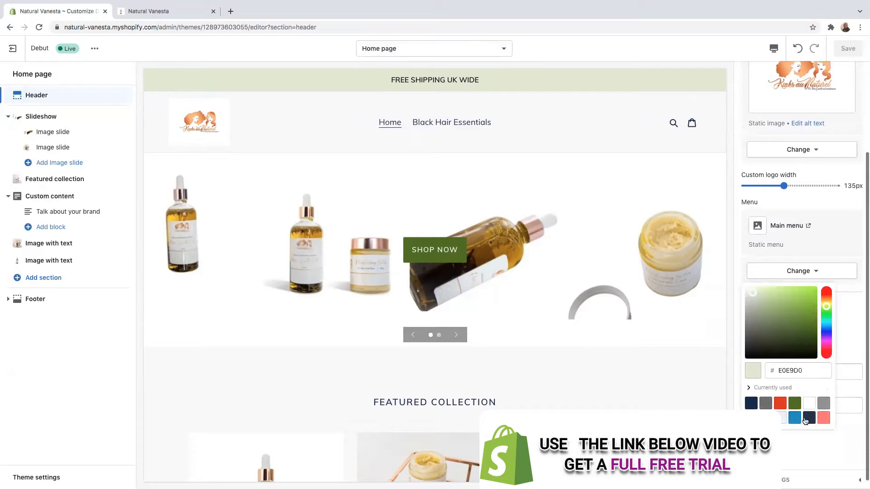
scroll(821, 469, "up", 1)
left_click(832, 450)
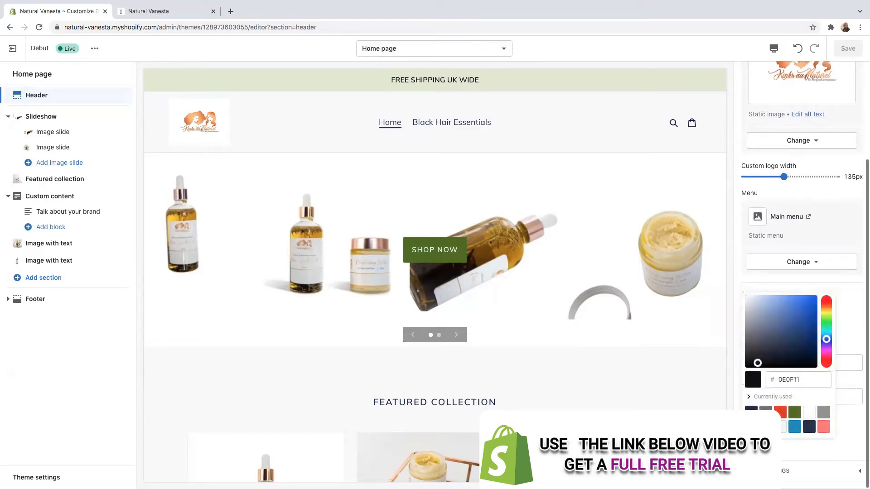
left_click(816, 449)
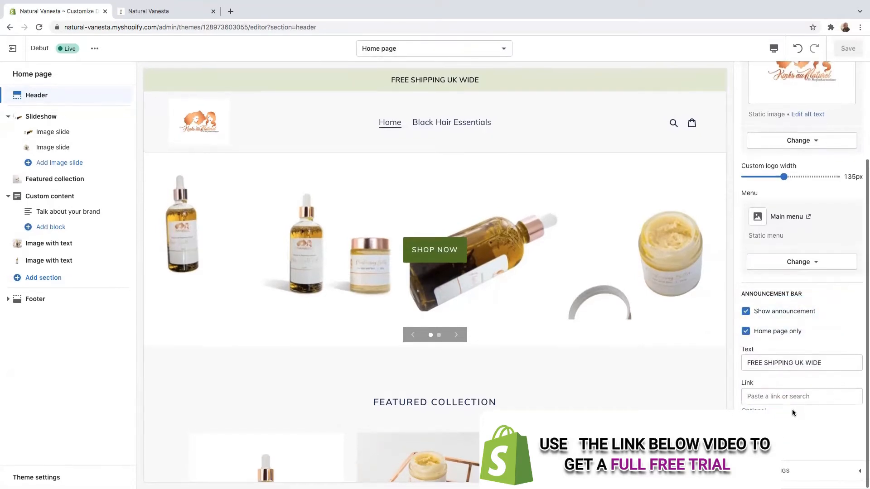
scroll(792, 317, "up", 3)
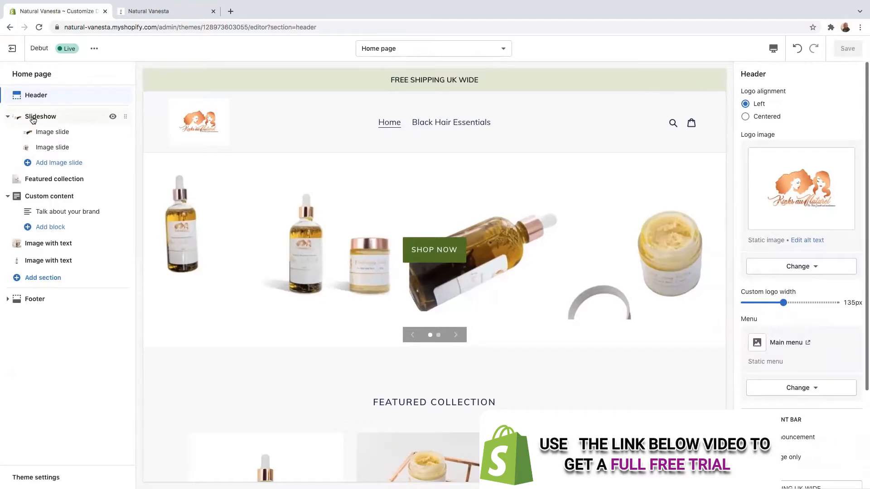
- Preview the slideshow's second slide and open the settings of the first image slide
left_click(9, 118)
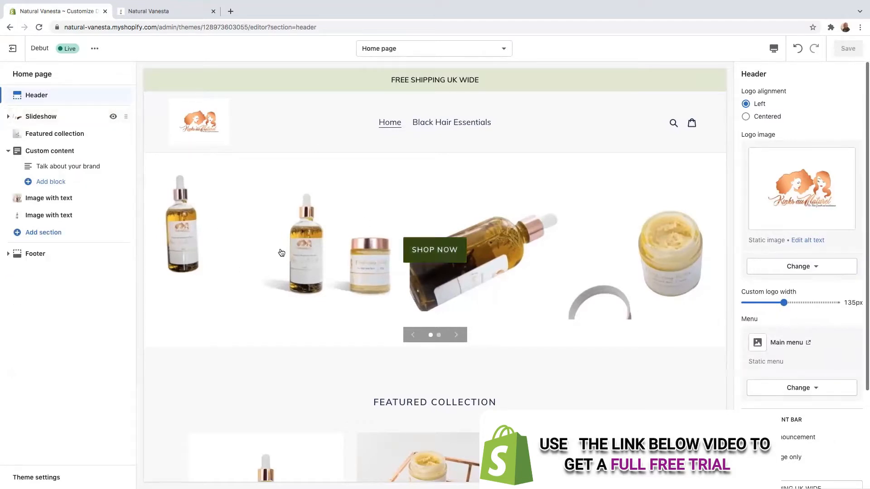
left_click(439, 336)
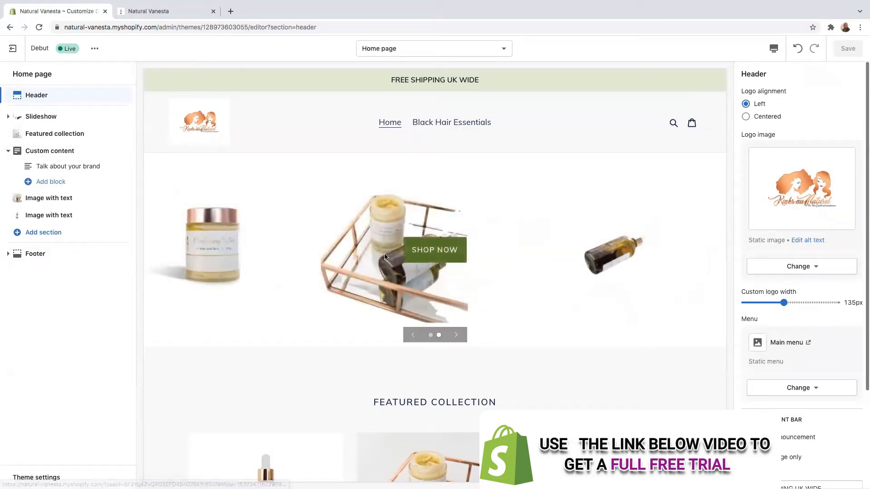
left_click(34, 118)
left_click(52, 133)
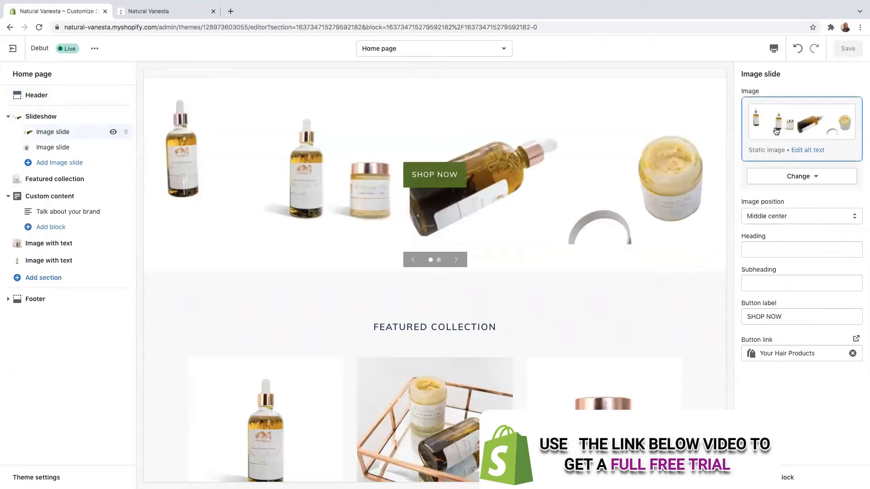
- Switch to Canva in a new browser tab and view the "shopify Slider Picture" design and the other slider designs
left_click(230, 11)
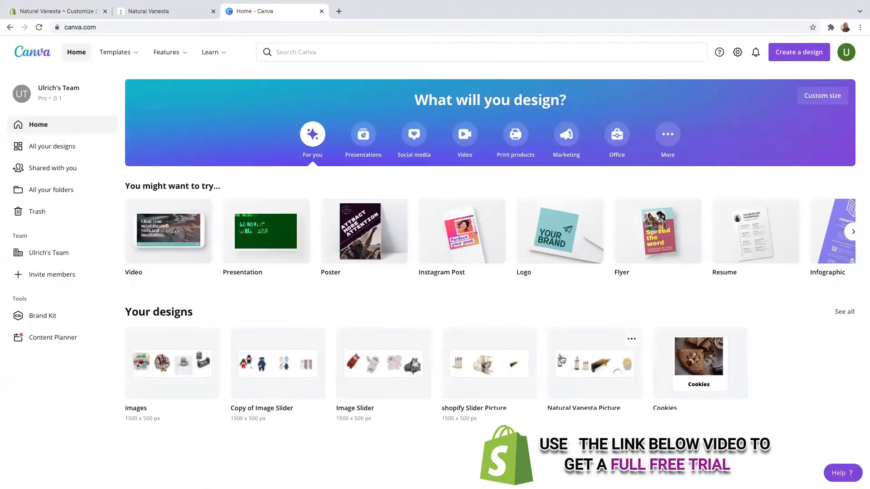
left_click(499, 366)
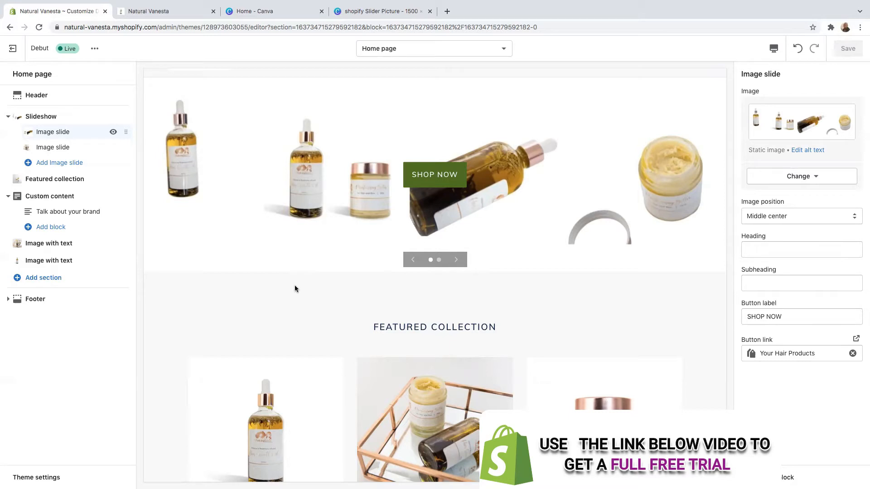
left_click(275, 15)
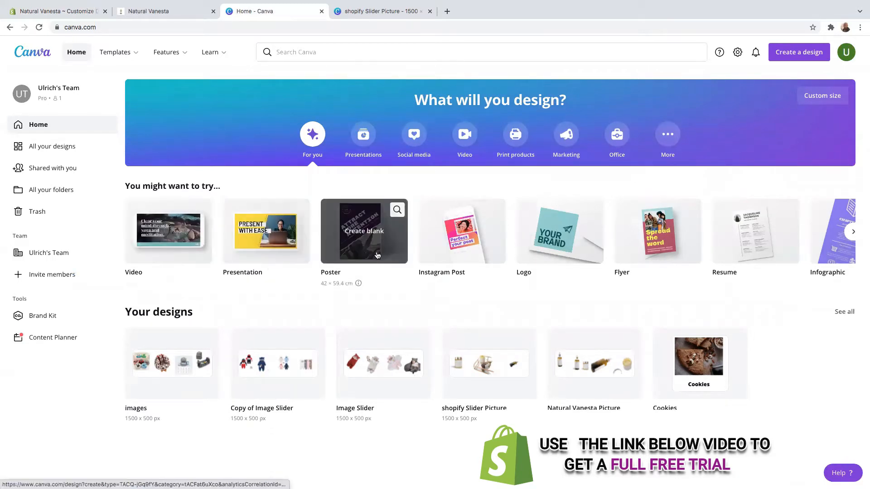
- View the slideshow on the live storefront and preview both of its slides in the theme editor
left_click(176, 12)
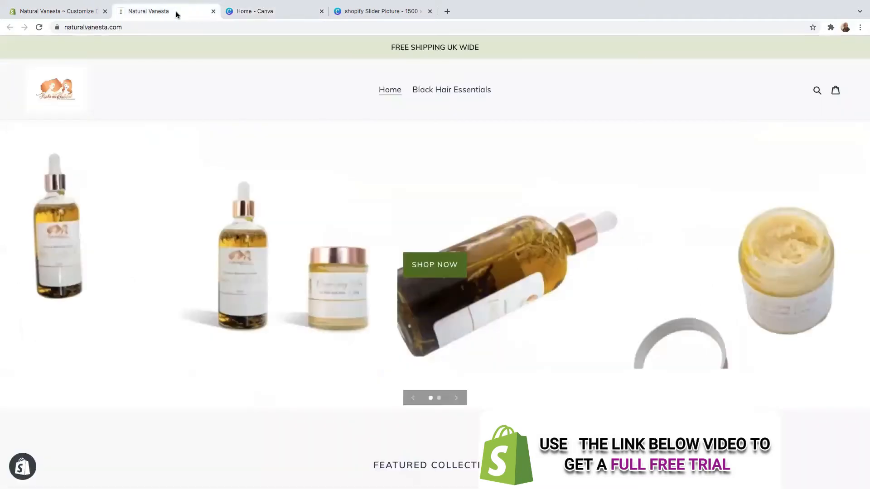
left_click(77, 14)
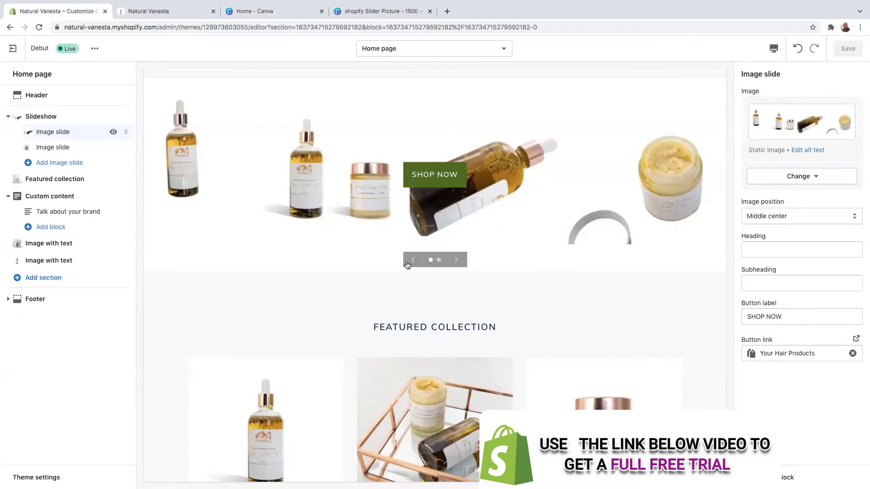
left_click(438, 260)
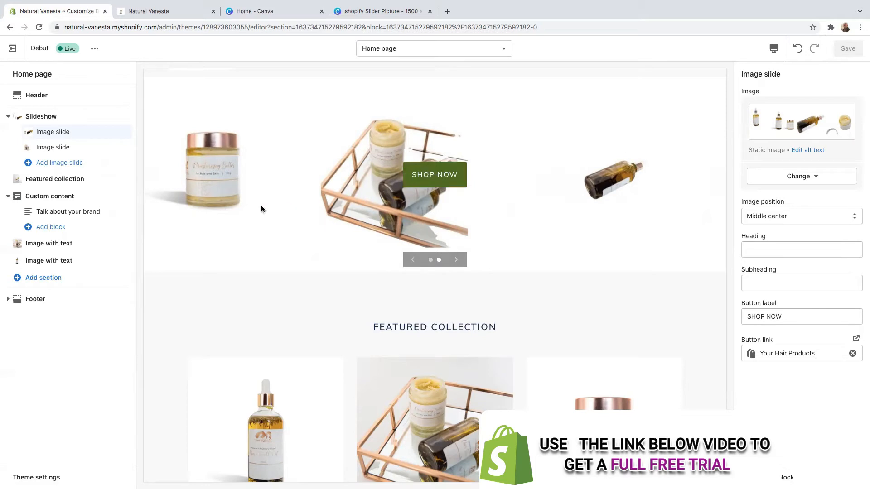
left_click(431, 260)
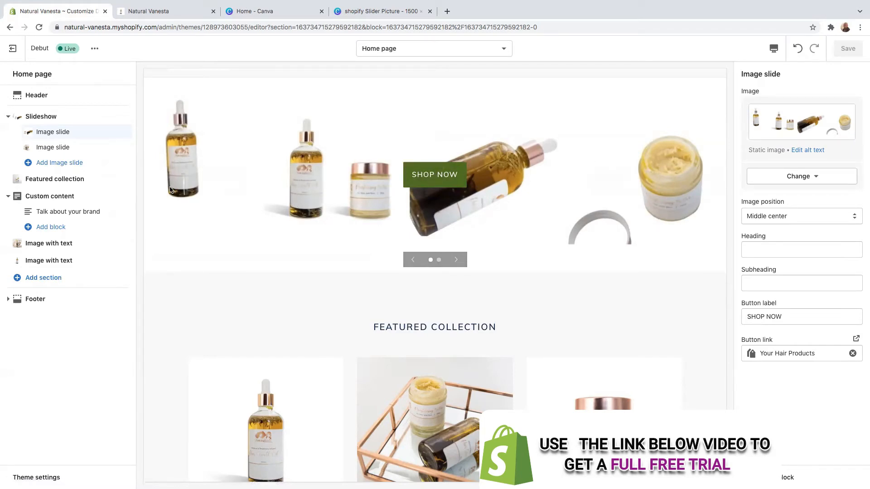
- Try adding a third image slide to the slideshow, then remove it without choosing an image
left_click(40, 164)
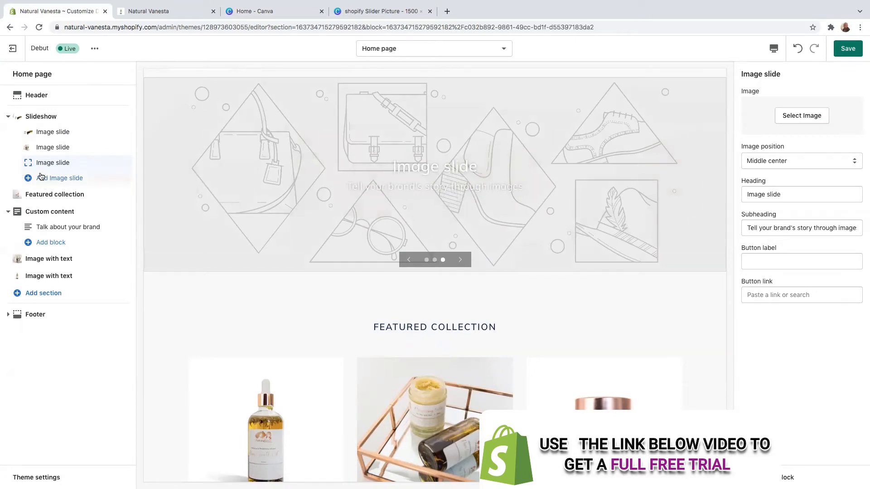
left_click(799, 117)
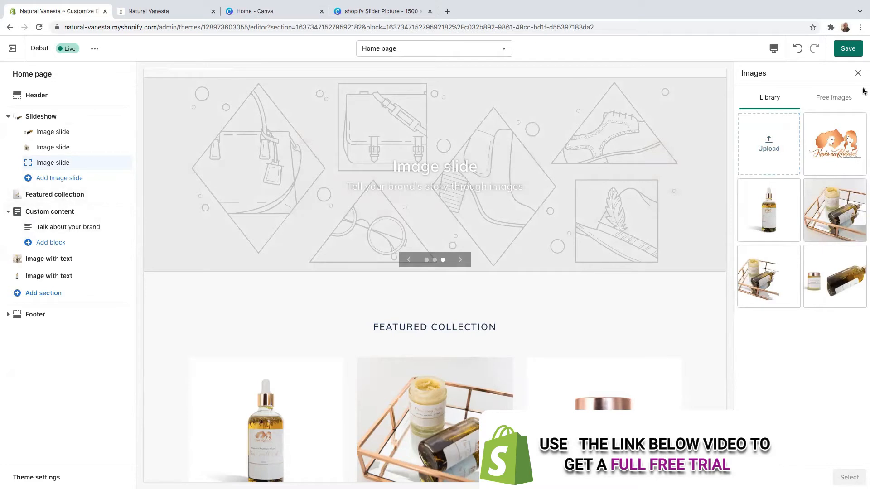
left_click(858, 74)
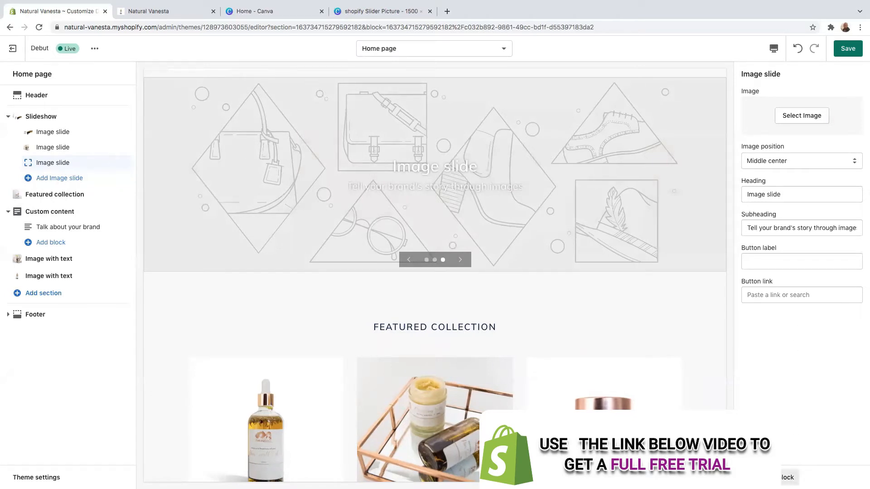
left_click(786, 477)
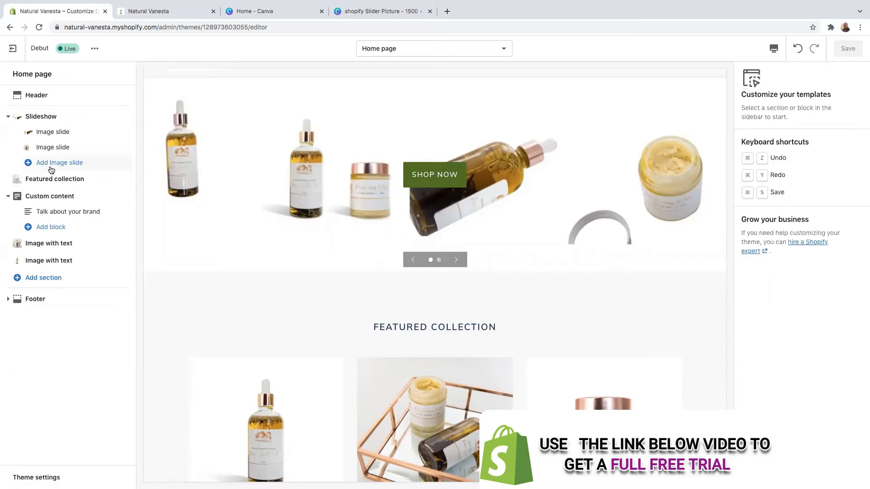
- View the Featured collection section's settings and open the store admin's product list in a separate tab
left_click(44, 179)
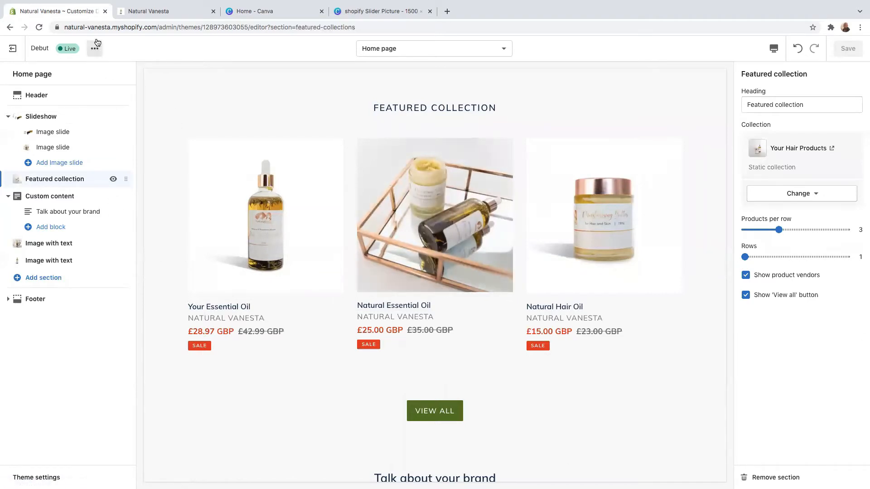
right_click(105, 28)
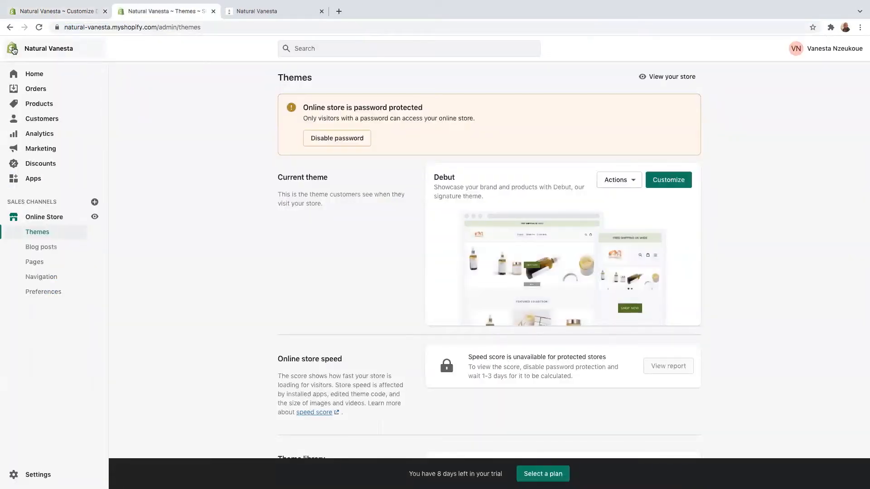
left_click(53, 104)
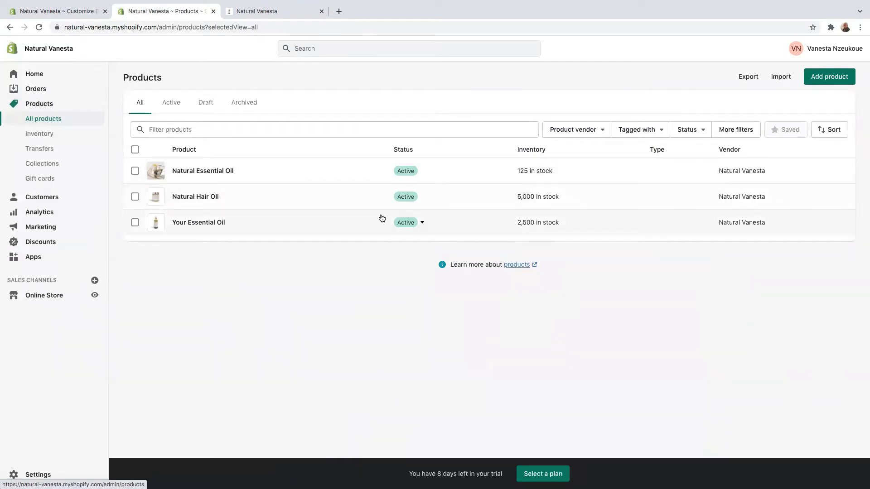
- Start a new product titled "a child Coat" and upload the picture of the two red and navy children's snowsuits
left_click(828, 78)
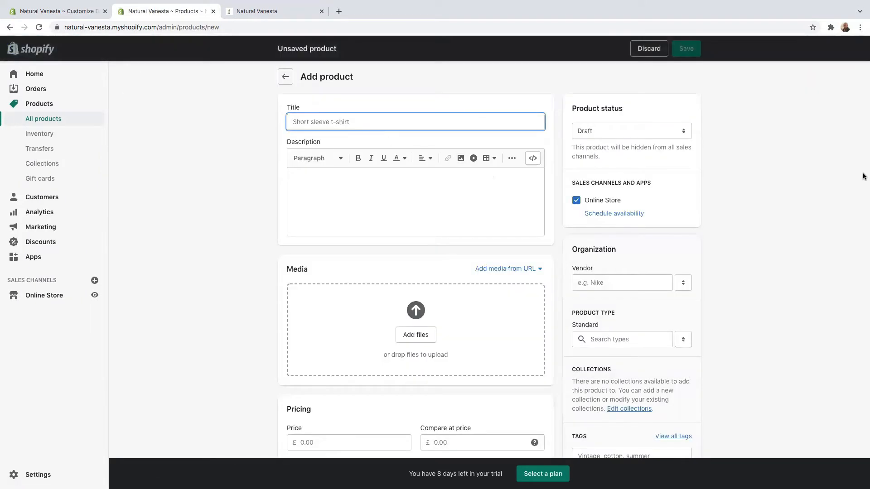
type("a child Coat")
left_click(353, 182)
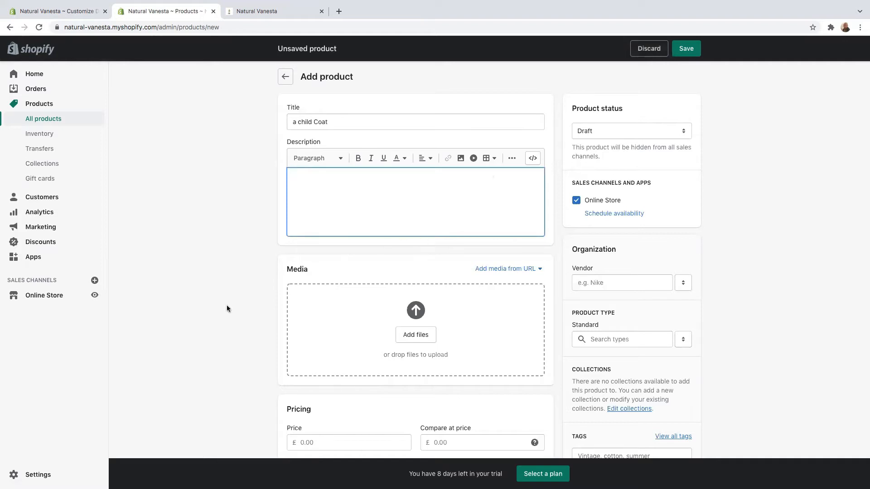
left_click(410, 336)
left_click(573, 243)
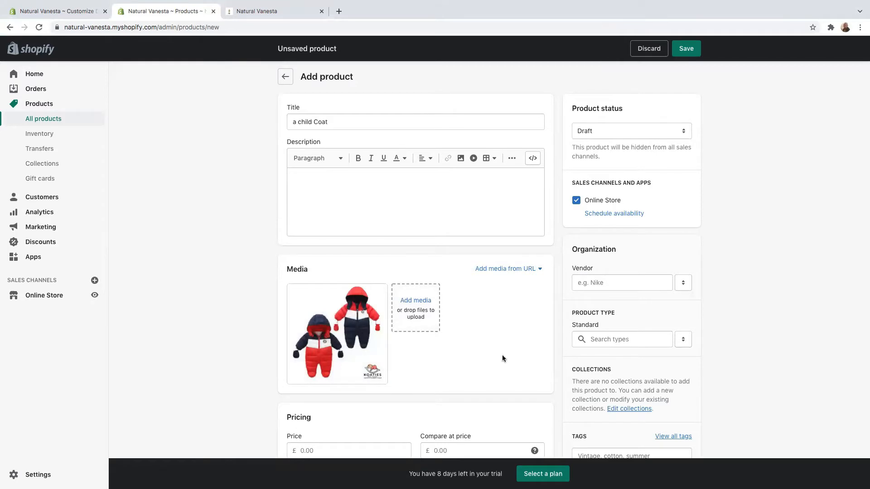
- Set the product's price to £79.00 and its compare-at price to £120.00, checking the featured products' crossed-out prices for reference
scroll(502, 356, "down", 1)
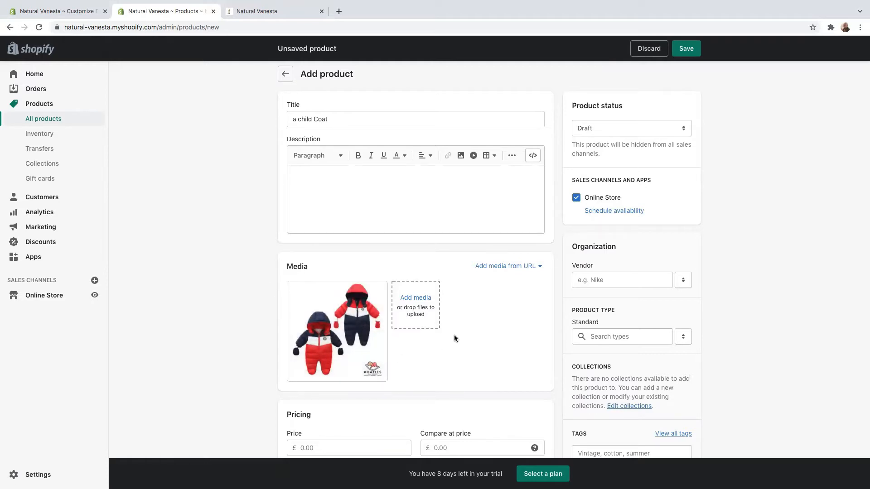
scroll(421, 360, "down", 3)
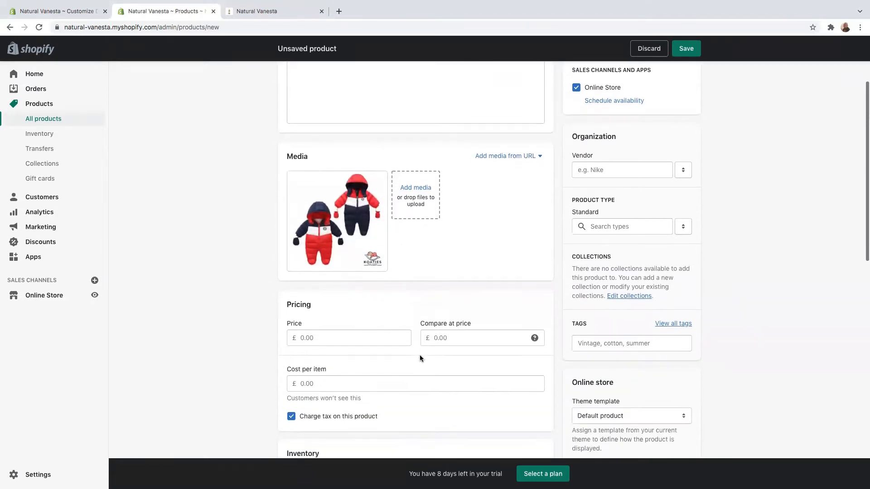
left_click(297, 339)
type("79")
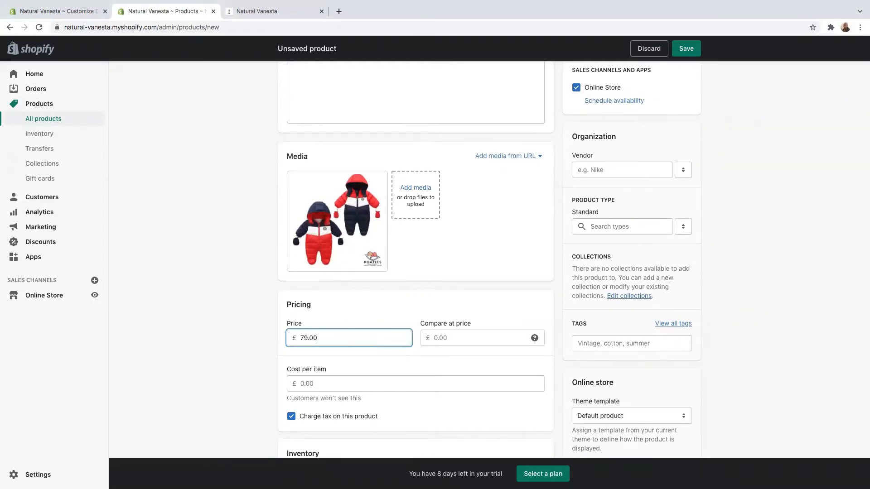
key("Tab")
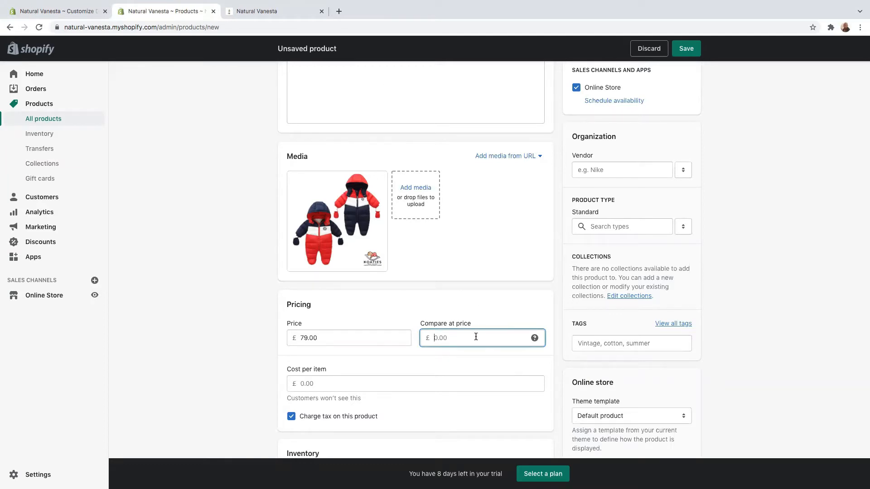
key("ctrl+shift+Tab")
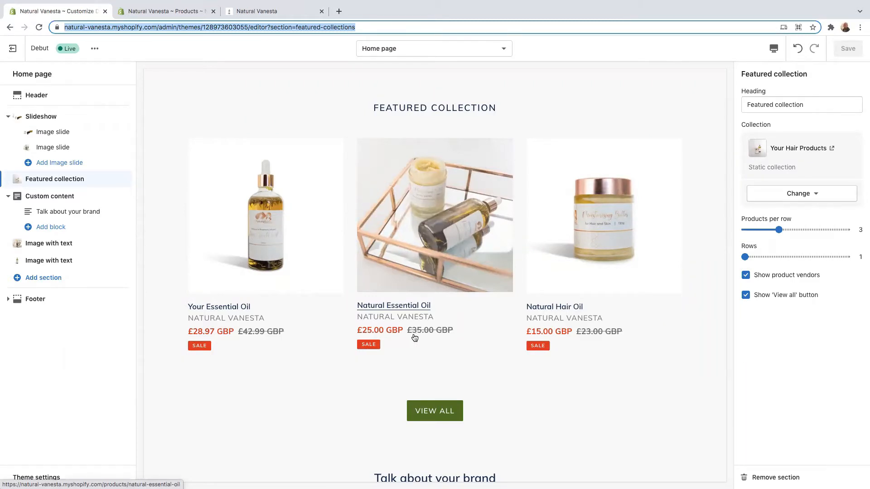
left_click(182, 11)
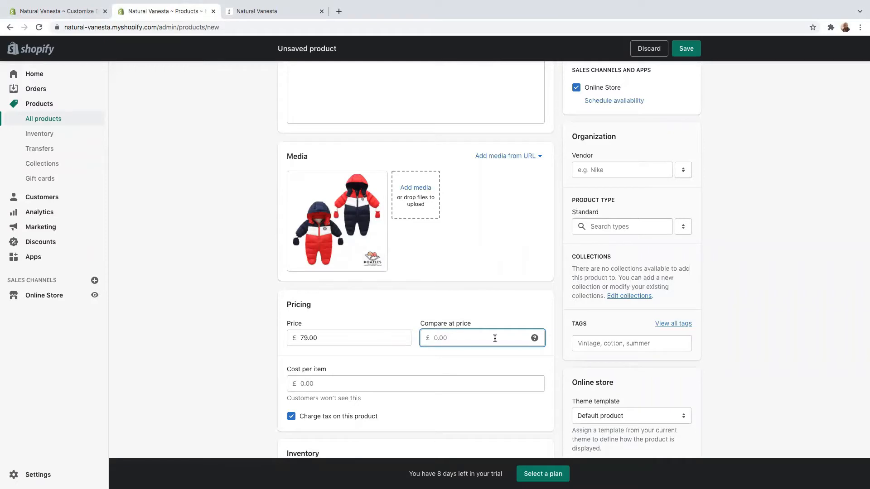
type("120.00")
- Set the cost per item to £52.00 and turn off charging tax on this product
left_click(328, 383)
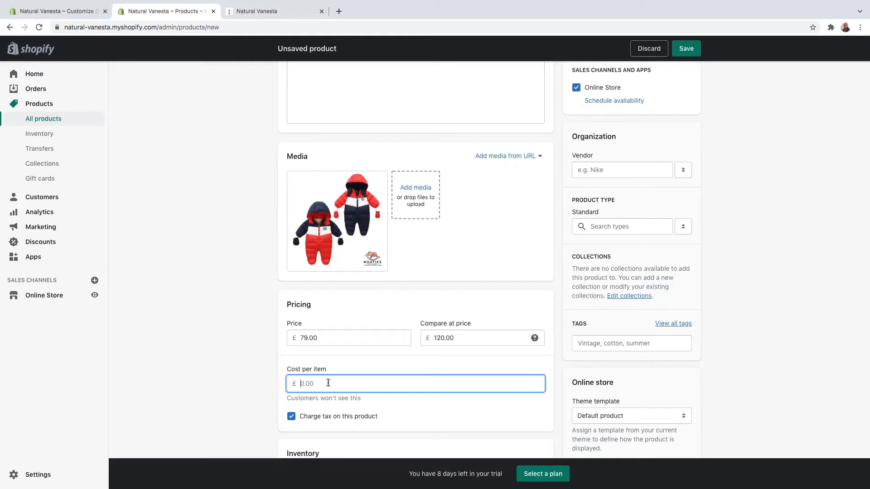
type("52")
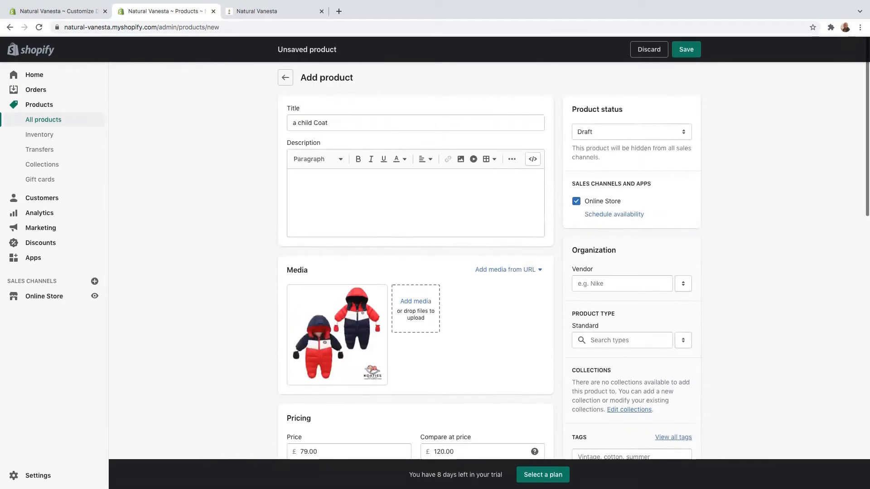
type(".00")
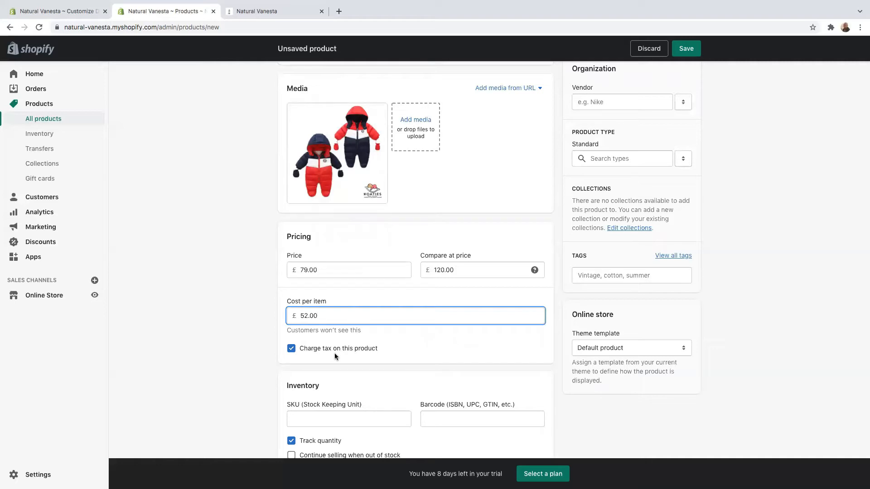
left_click(292, 350)
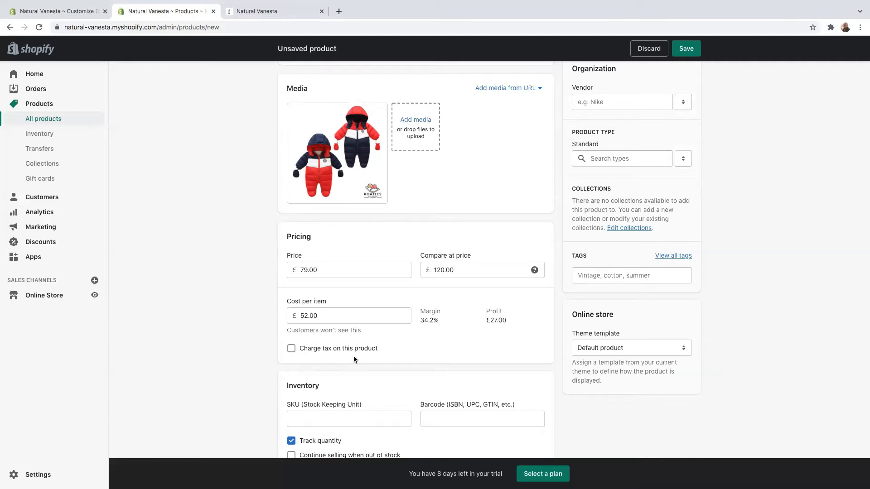
- Fill in the product's inventory with the SKU CTC and an available quantity of 120
scroll(354, 359, "up", 1)
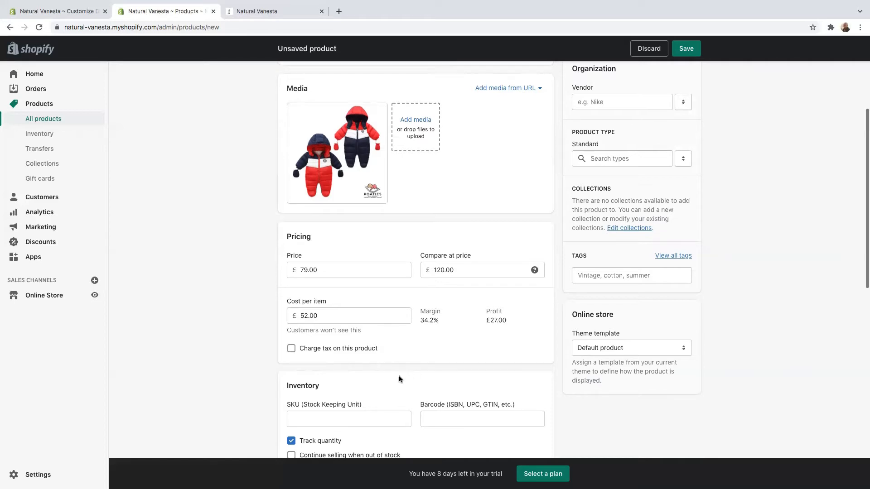
scroll(399, 376, "down", 3)
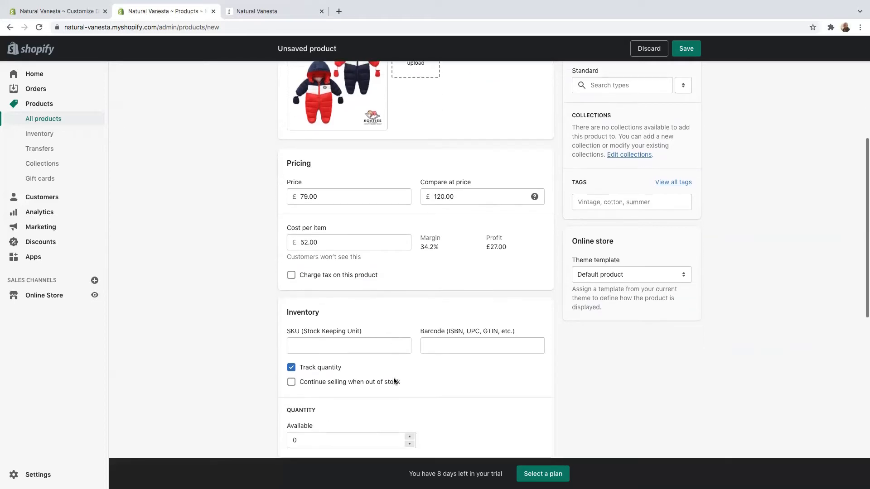
left_click(346, 334)
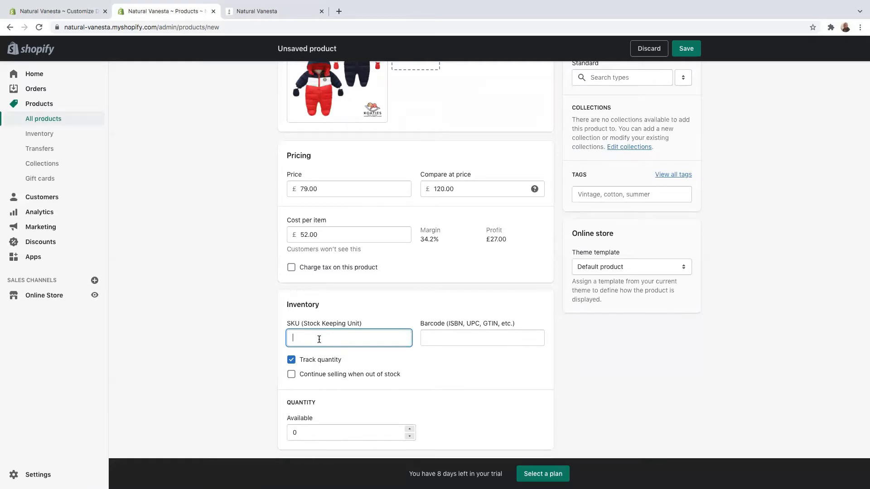
type("CTC")
scroll(425, 399, "down", 2)
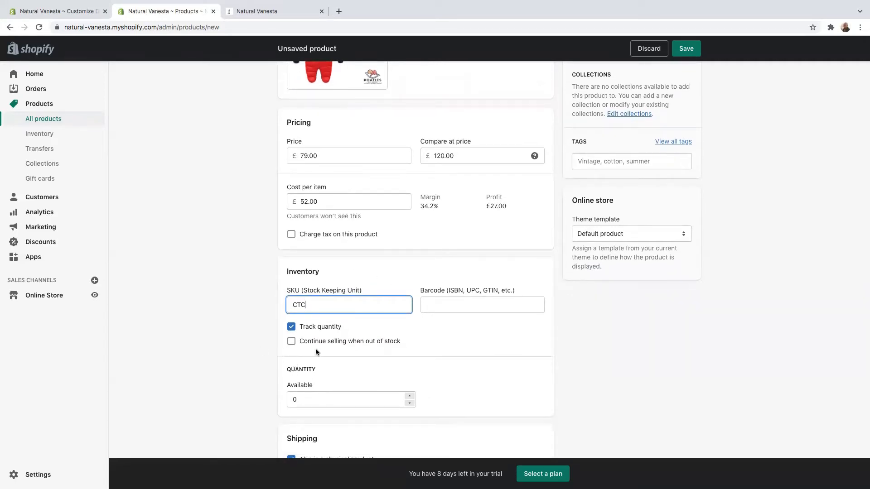
scroll(419, 353, "down", 2)
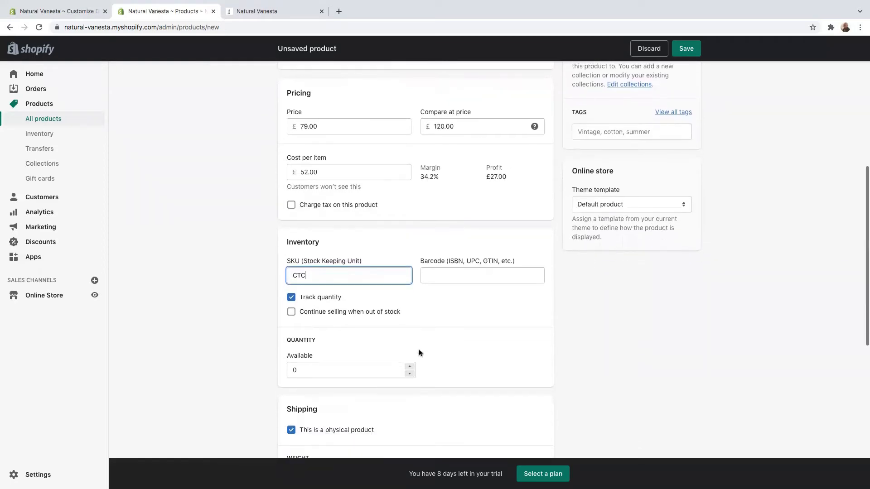
scroll(419, 353, "down", 3)
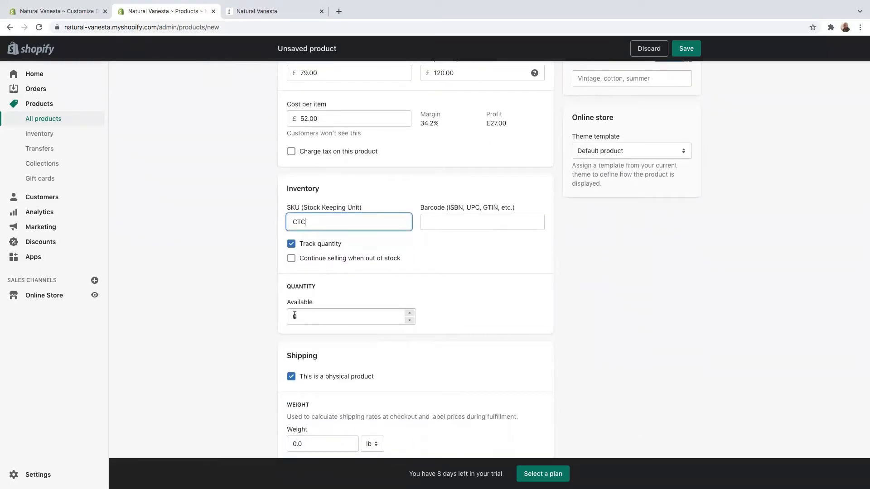
double_click(295, 315)
type("120")
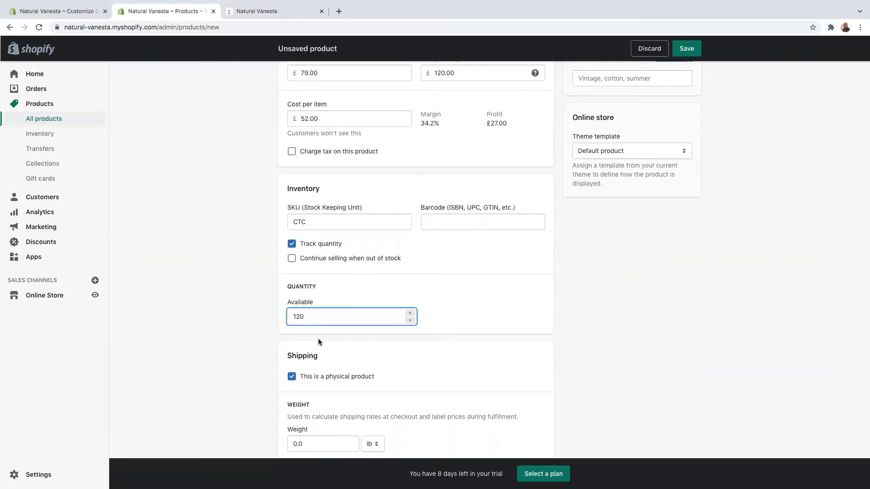
scroll(374, 365, "down", 2)
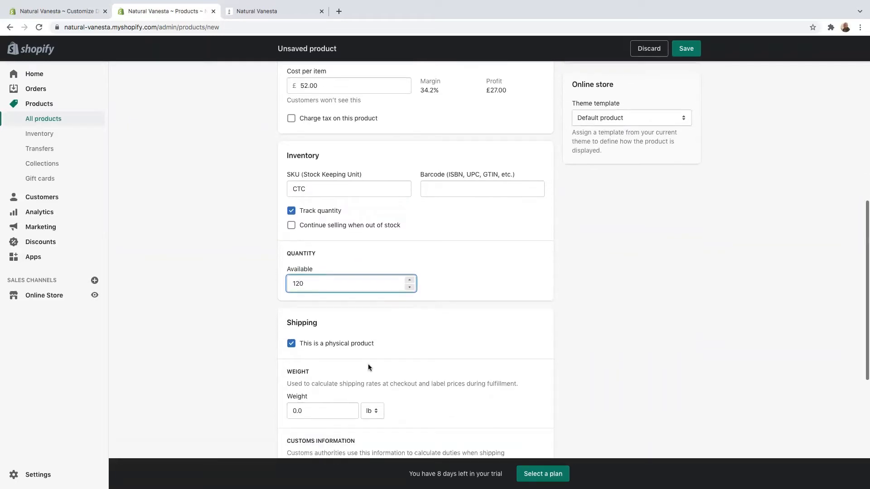
- Set the product's shipping weight to 2.0 kg
left_click(295, 409)
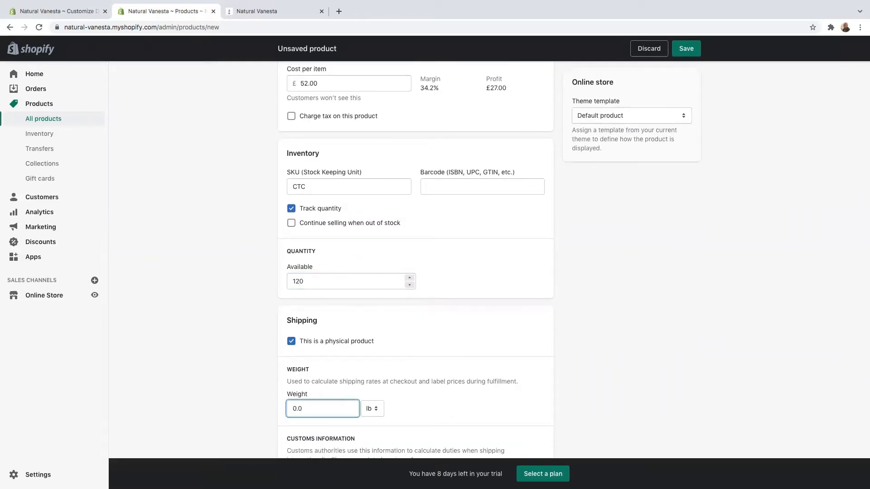
key("BackSpace")
type("2")
left_click(375, 411)
left_click(368, 426)
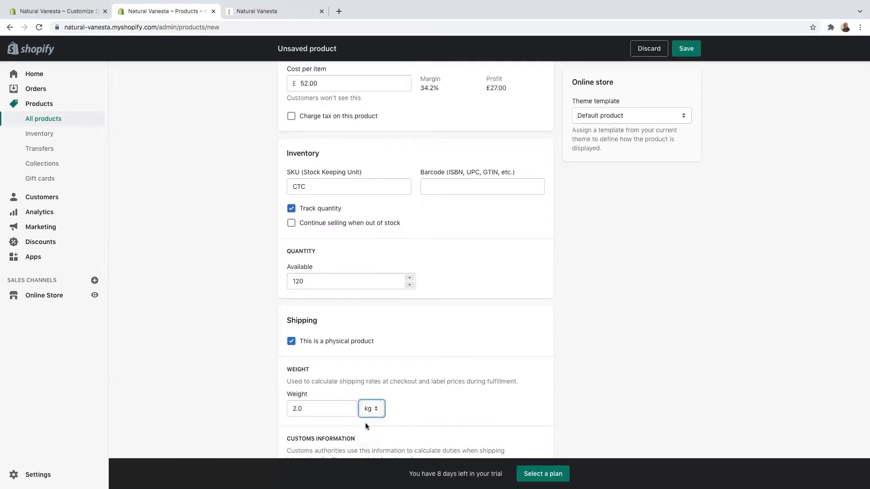
- Set the country of origin in the customs information to United Kingdom
scroll(412, 410, "down", 3)
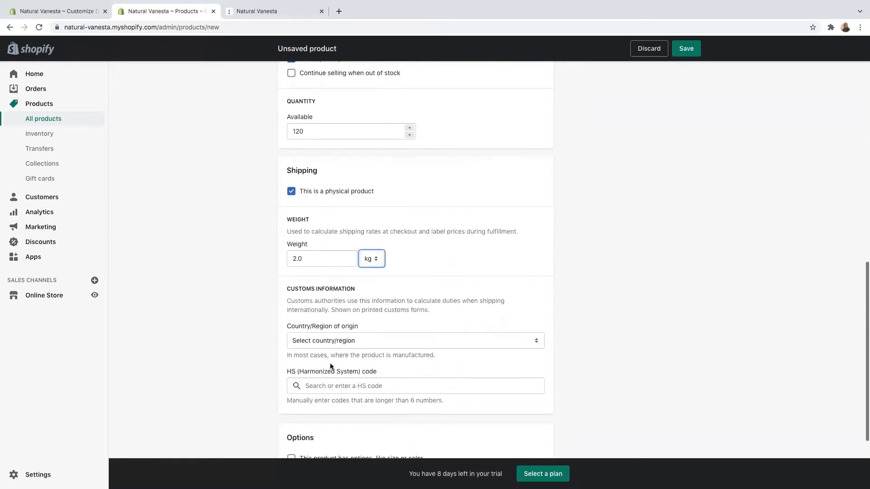
left_click(481, 341)
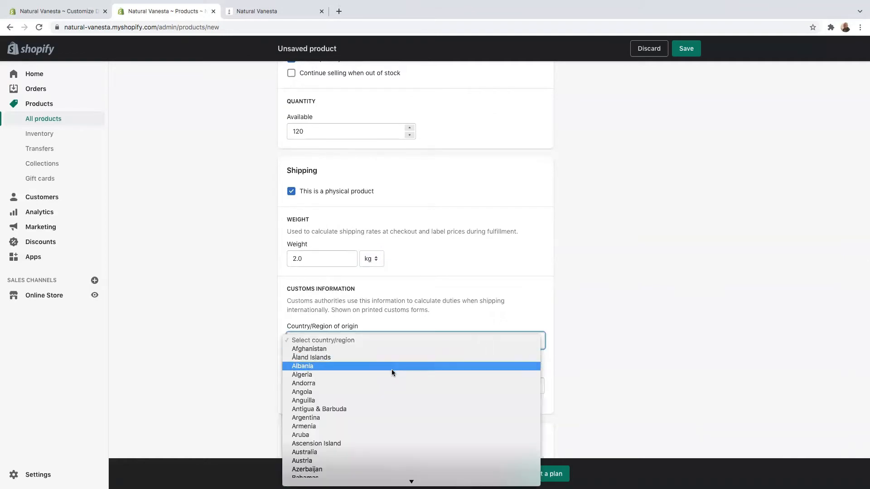
scroll(375, 410, "down", 15)
scroll(375, 409, "down", 5)
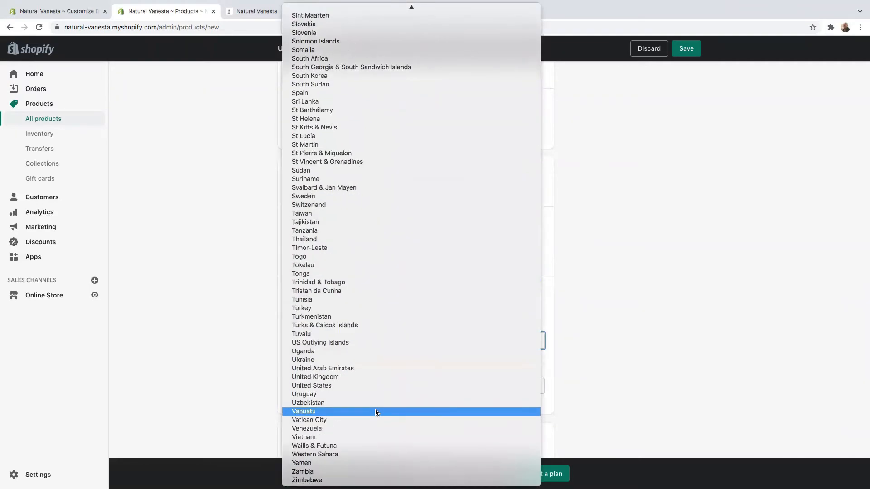
left_click(325, 378)
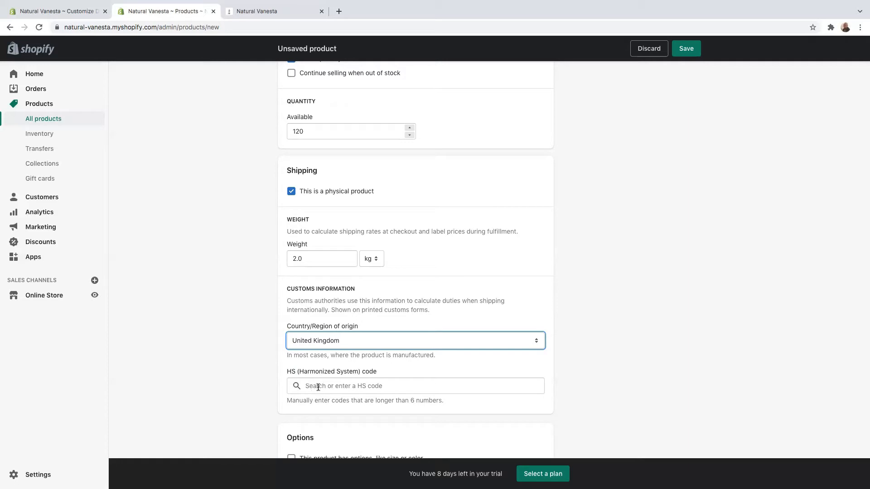
- Enable options for this product and name the first option Size
scroll(324, 394, "down", 3)
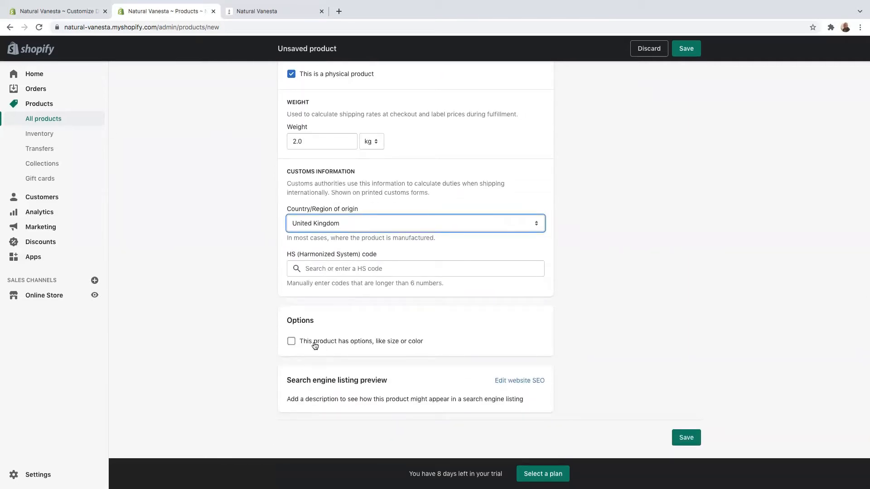
left_click(291, 341)
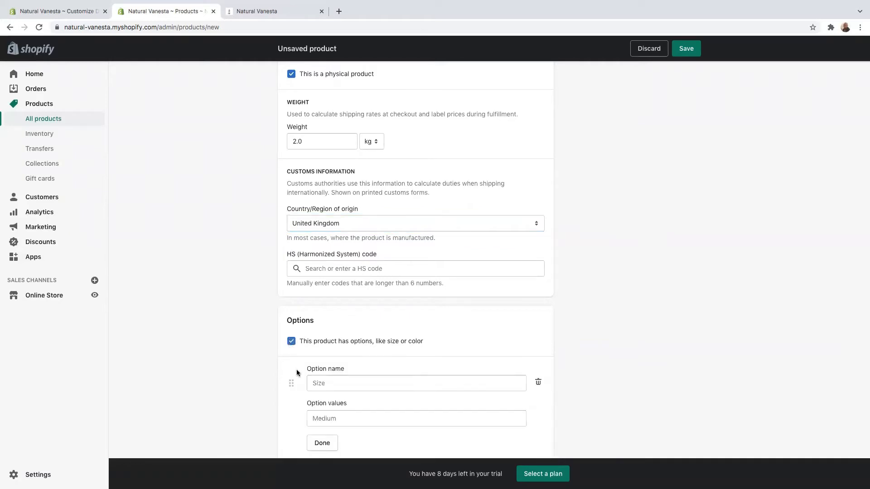
left_click(334, 383)
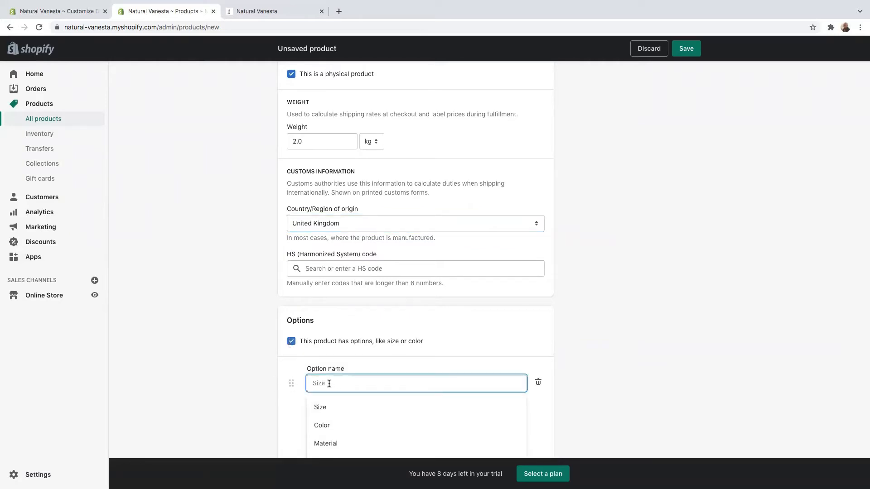
left_click(324, 410)
- Give the Size option the values kd and kd1 and finish editing the option
left_click(331, 418)
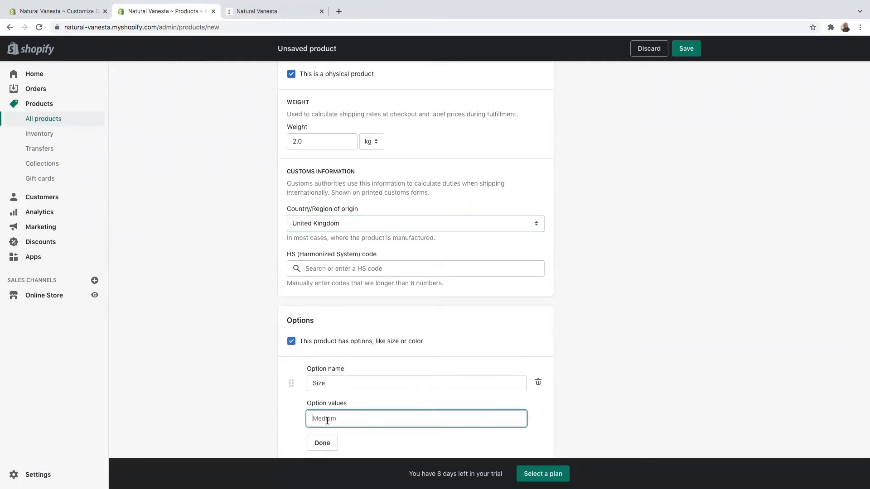
type("kd")
key("Tab")
type("kda")
type("1")
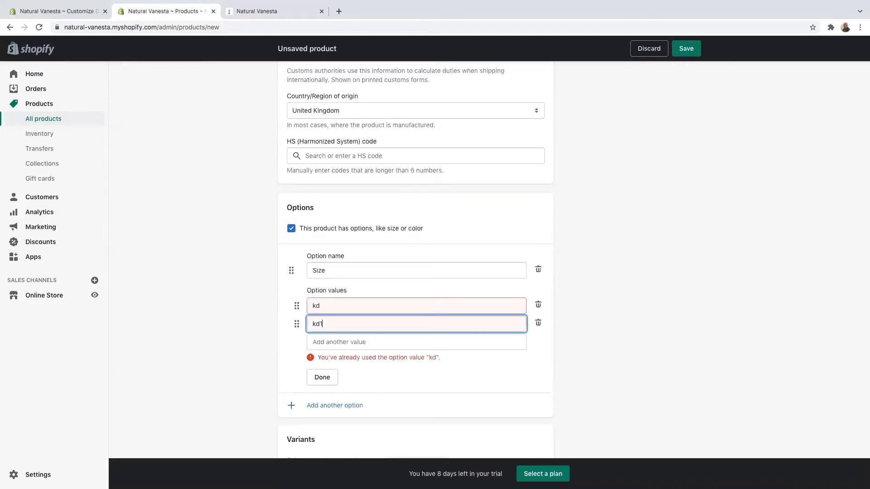
scroll(467, 369, "up", 1)
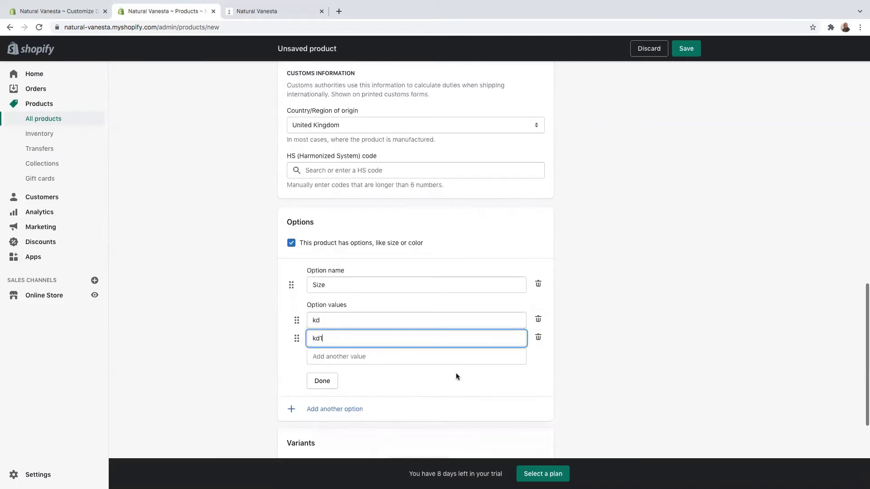
left_click(455, 373)
scroll(435, 374, "down", 1)
scroll(348, 292, "up", 12)
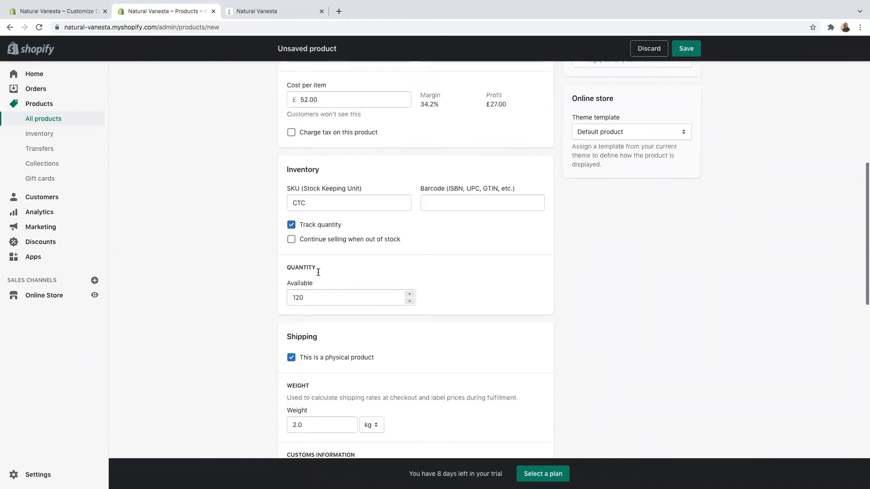
scroll(393, 257, "down", 10)
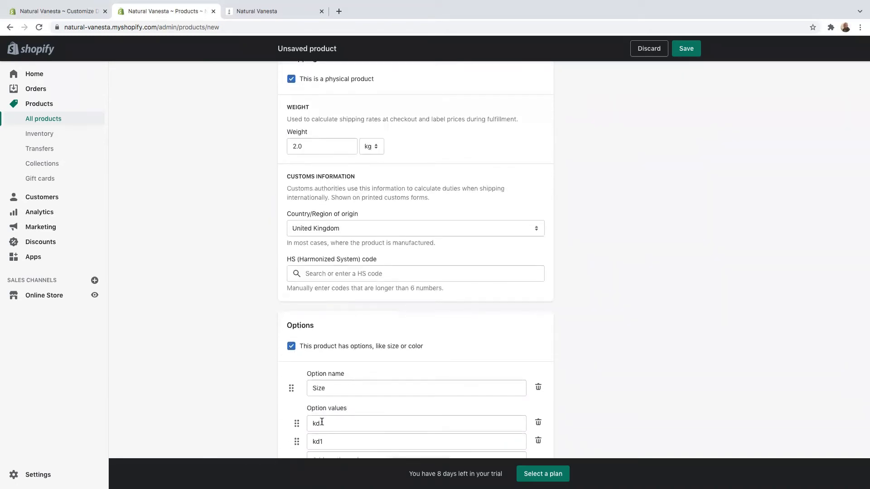
scroll(323, 414, "down", 3)
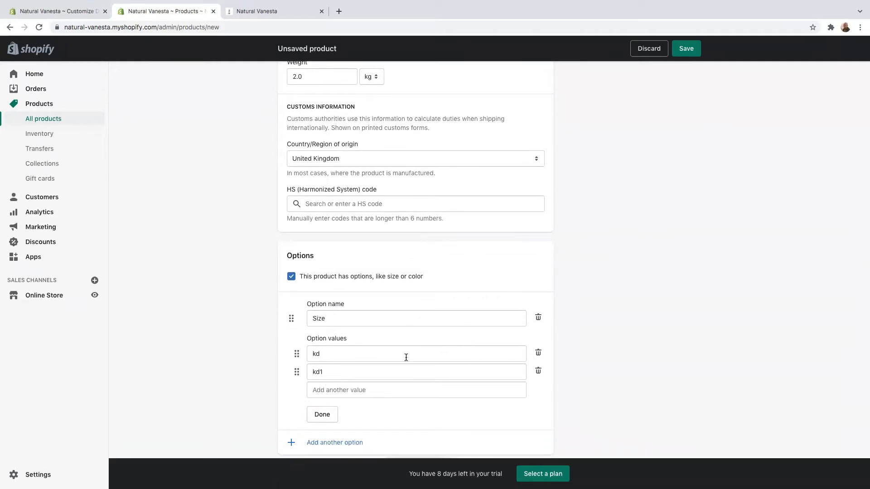
scroll(346, 390, "down", 3)
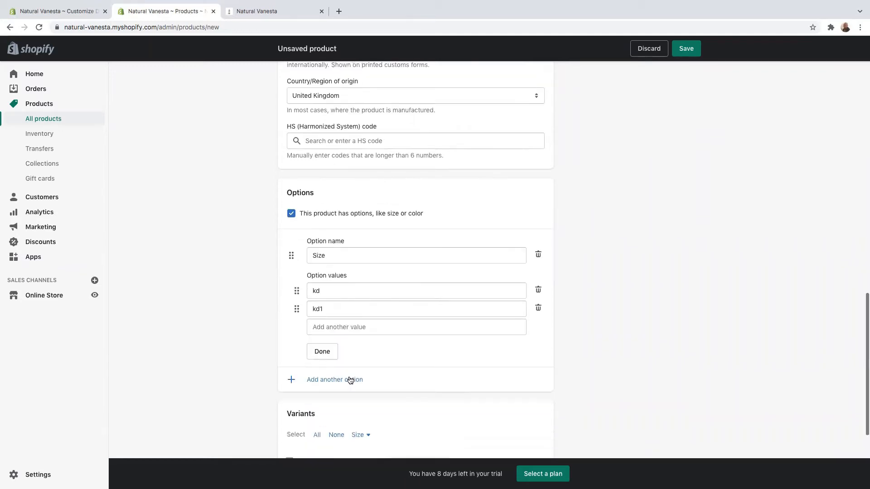
left_click(321, 340)
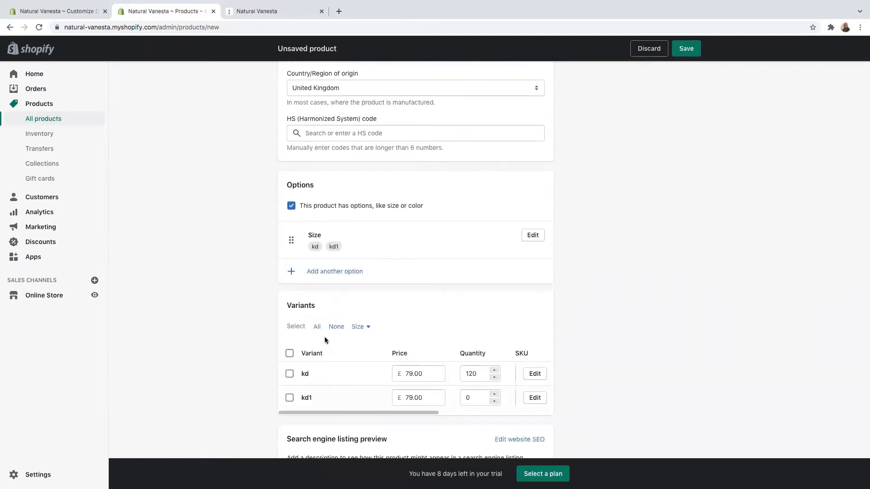
- Add a second option named Color with the values black, White and Blue, and finish editing it
left_click(334, 272)
left_click(329, 285)
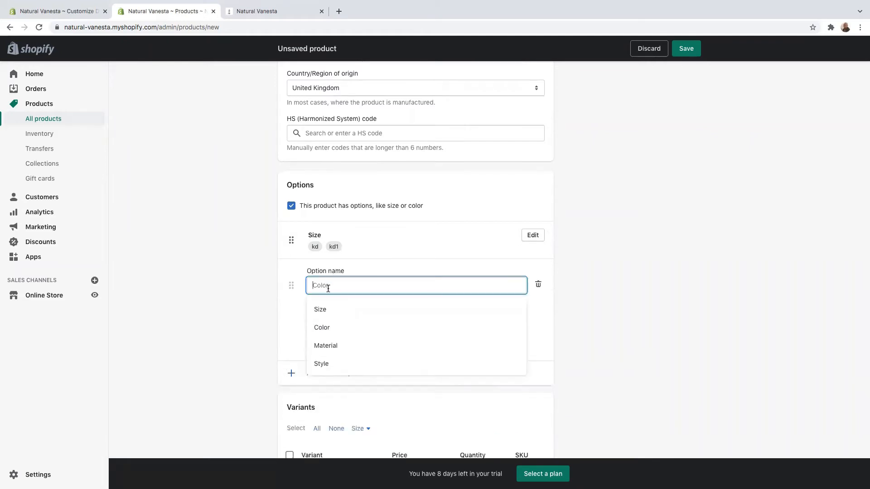
left_click(326, 332)
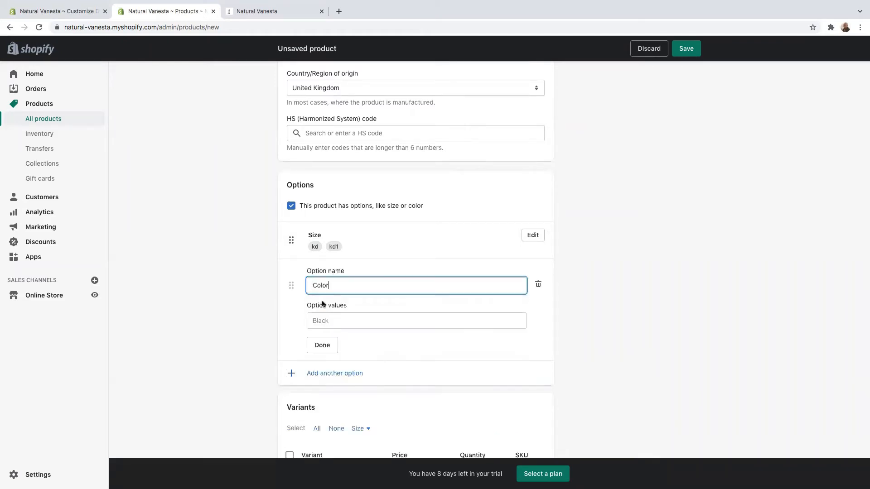
left_click(322, 323)
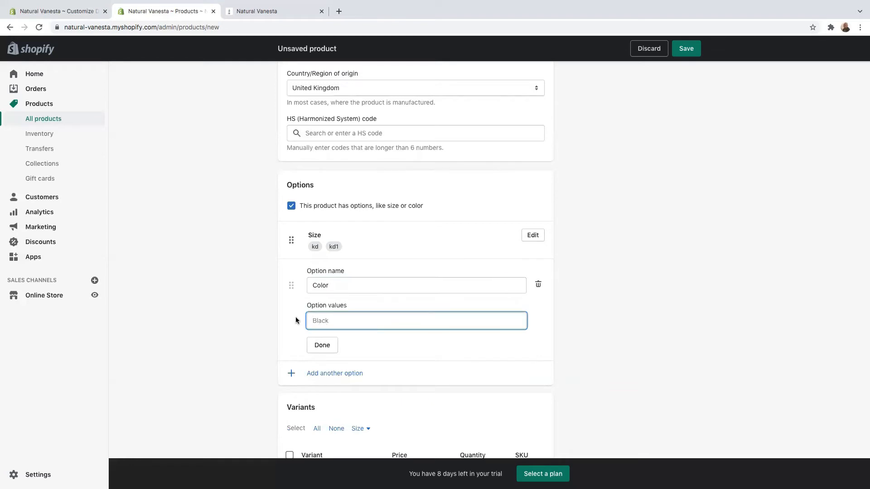
type("black")
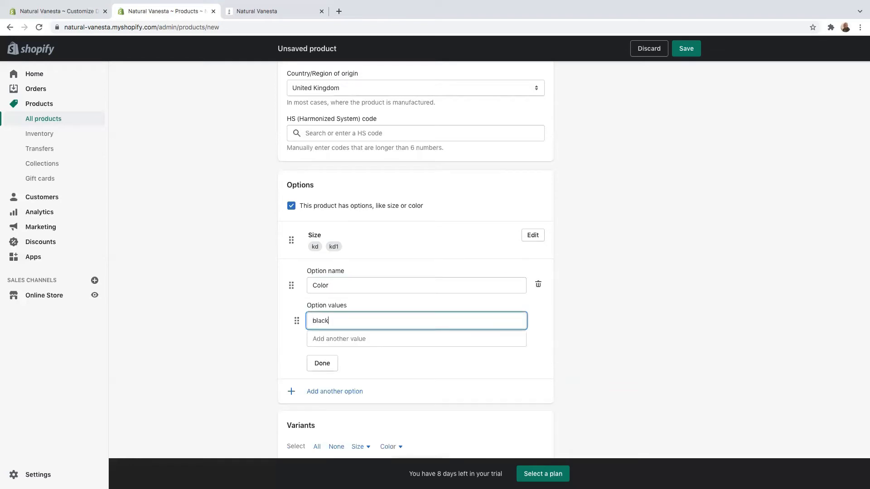
key("BackSpace")
type("k")
key("Tab")
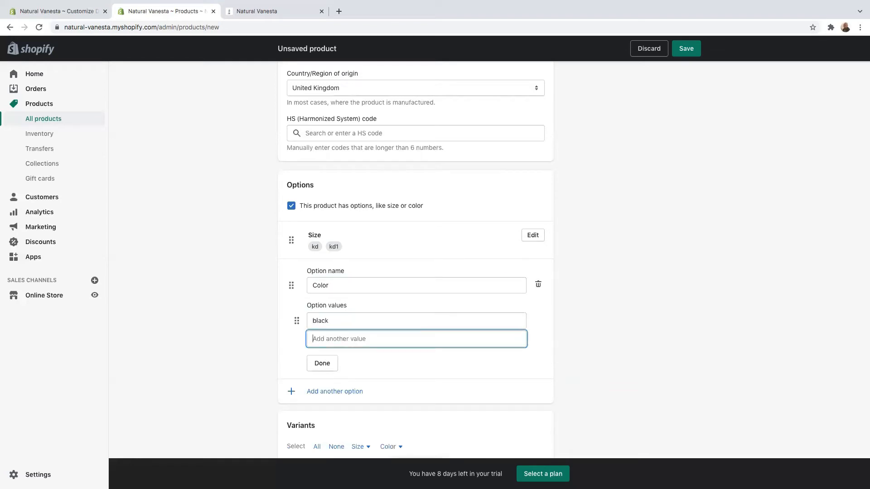
type("Blue")
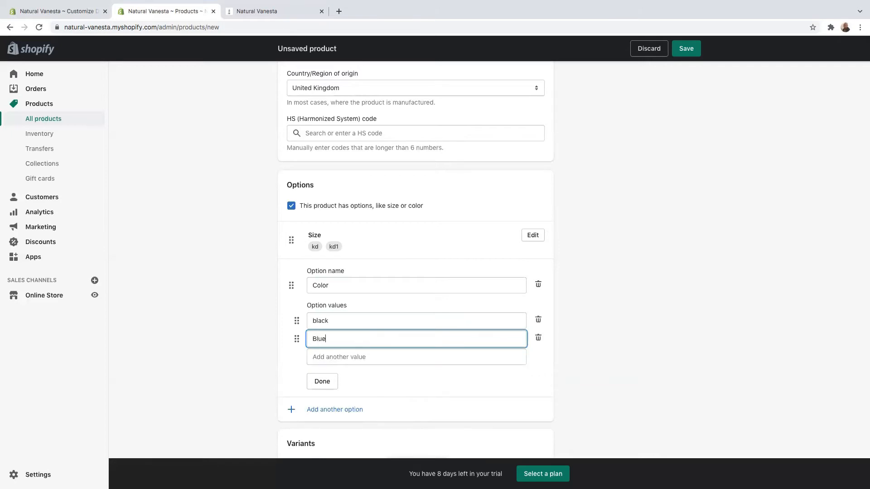
key("Tab")
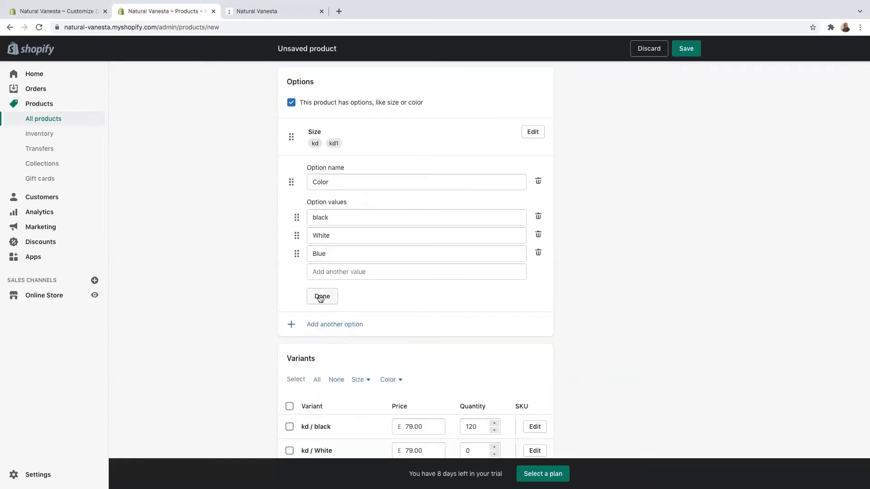
left_click(322, 295)
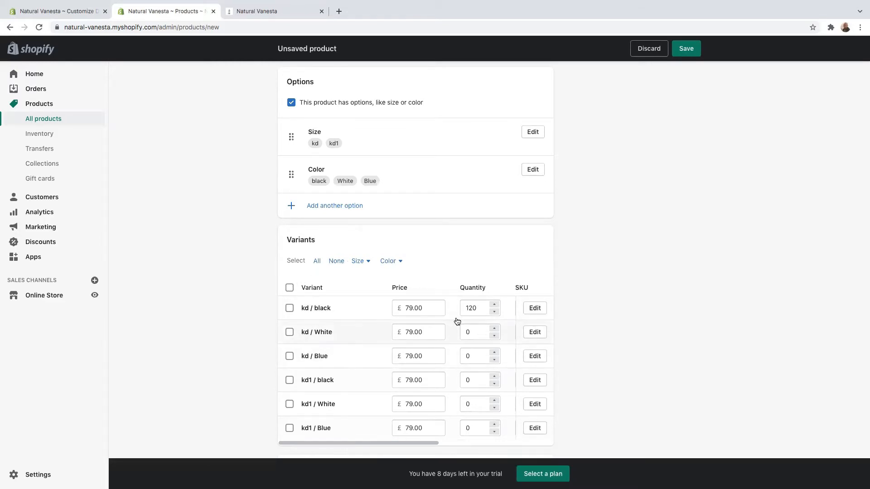
- Select all the variants, look through their prices in the bulk price editor, and close it without changes
left_click(290, 288)
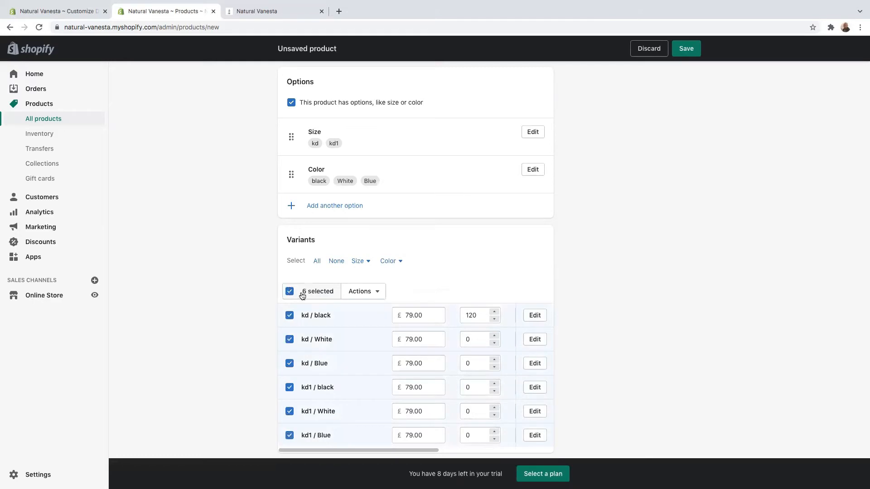
left_click(367, 295)
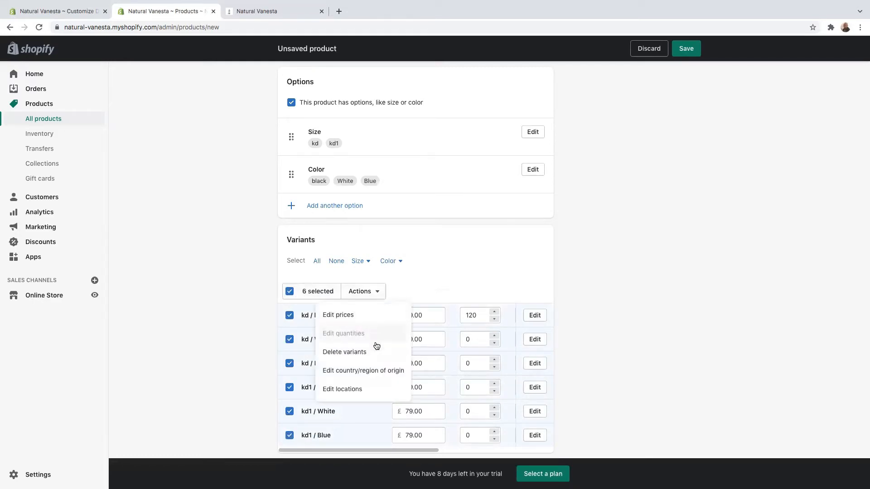
left_click(341, 316)
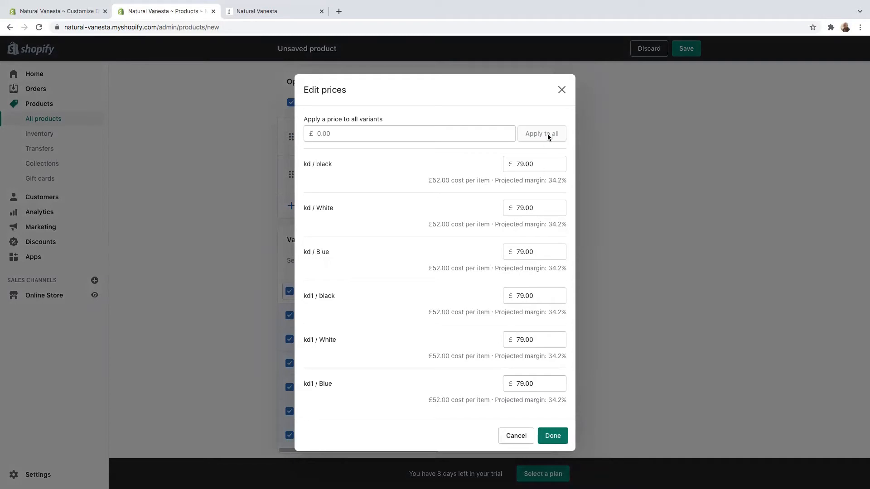
left_click(563, 88)
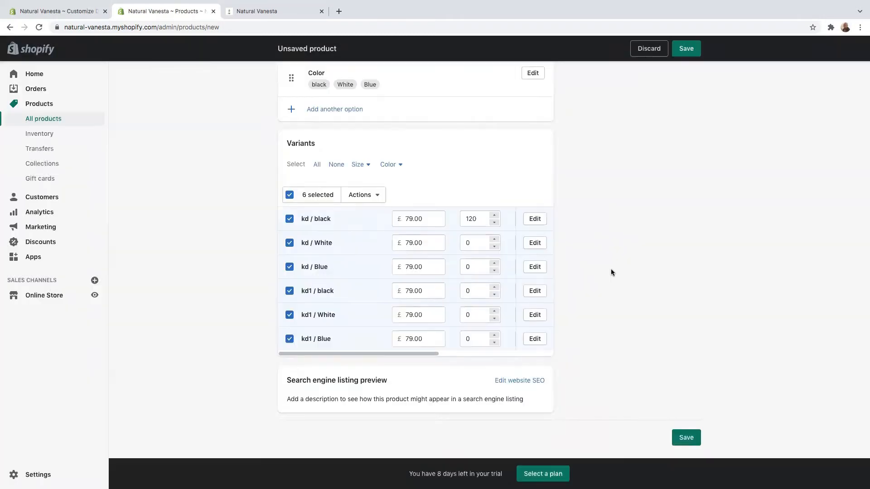
- Add the new tag "Kid Coat" to the product
scroll(611, 272, "up", 15)
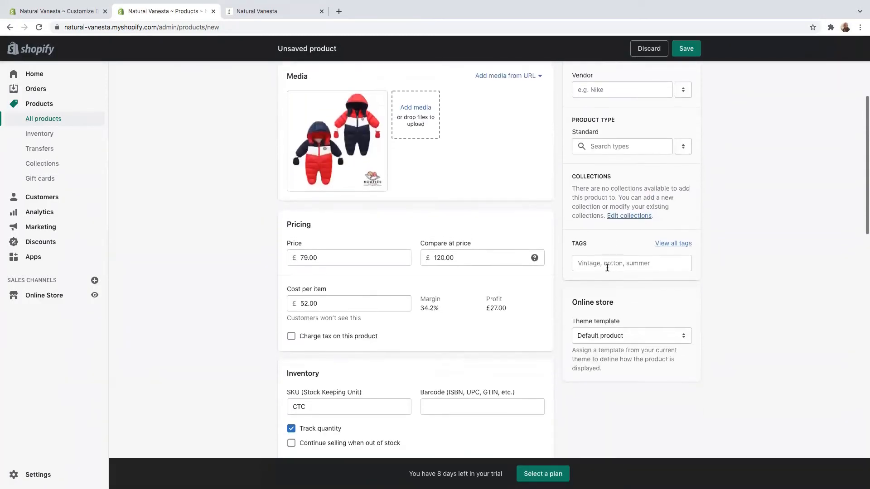
left_click(602, 263)
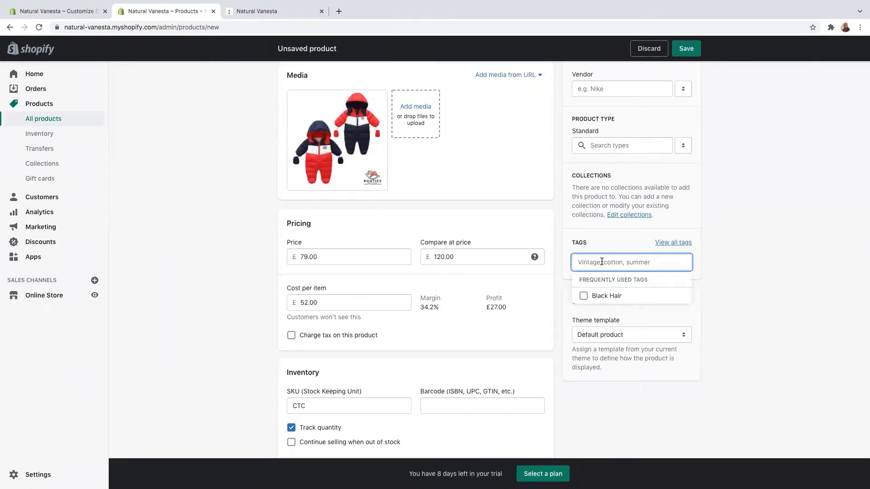
type("Kid Coat")
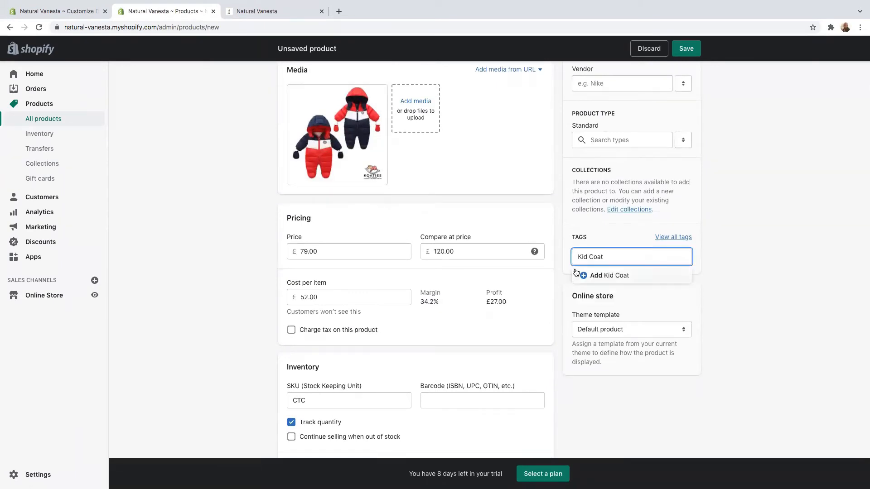
left_click(597, 275)
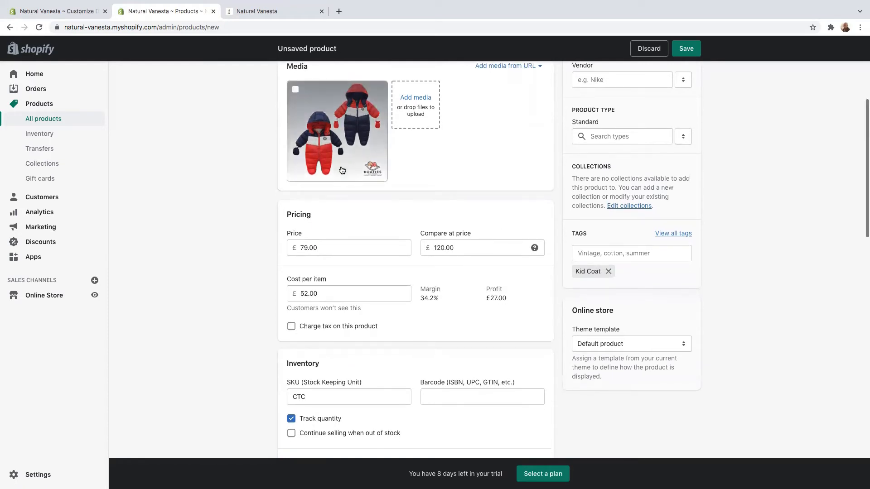
scroll(452, 175, "down", 1)
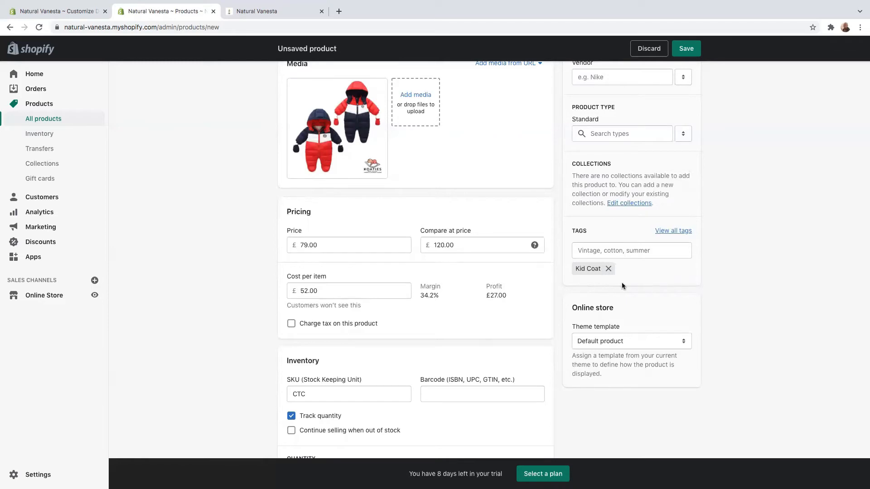
scroll(681, 184, "up", 2)
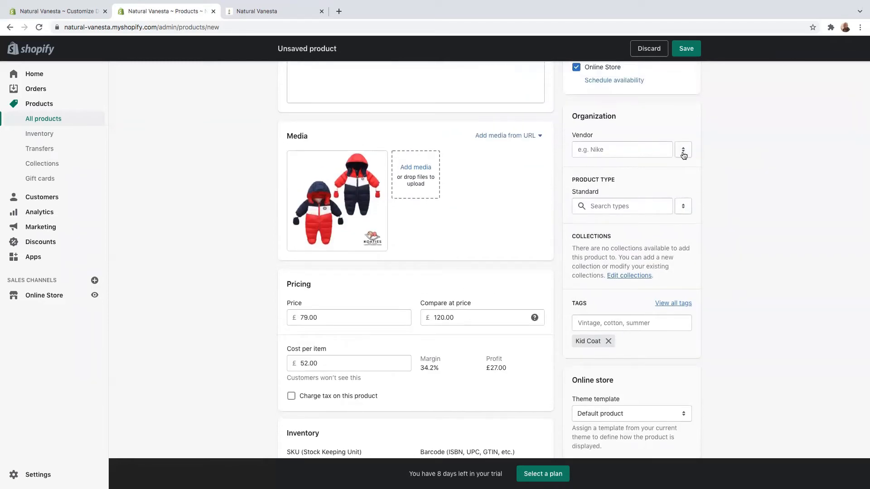
- Set the product's vendor to Natural Vanesta and keep the Default product theme template
left_click(683, 150)
left_click(598, 172)
scroll(617, 226, "down", 3)
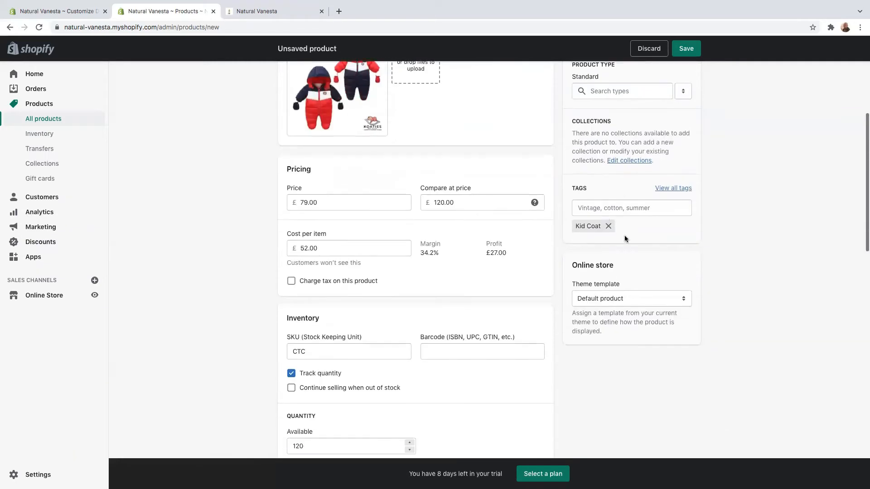
left_click(685, 300)
left_click(659, 273)
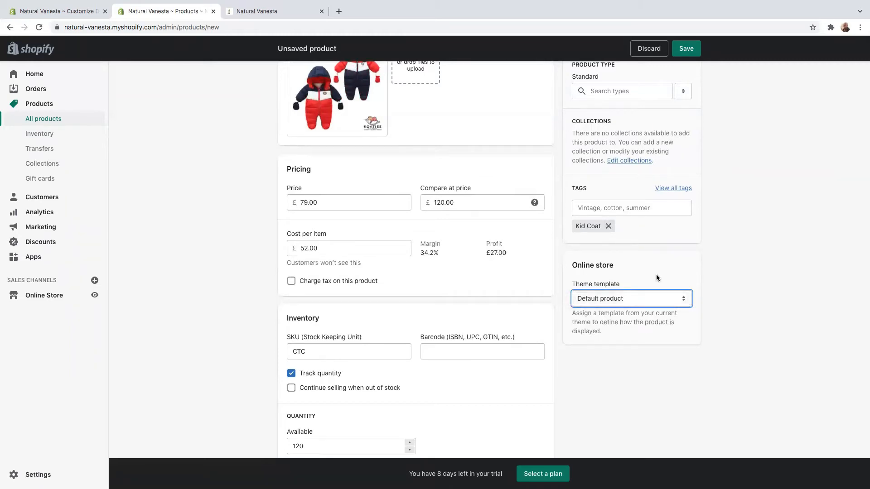
scroll(525, 283, "down", 3)
- Change the product status to Active
scroll(526, 283, "up", 8)
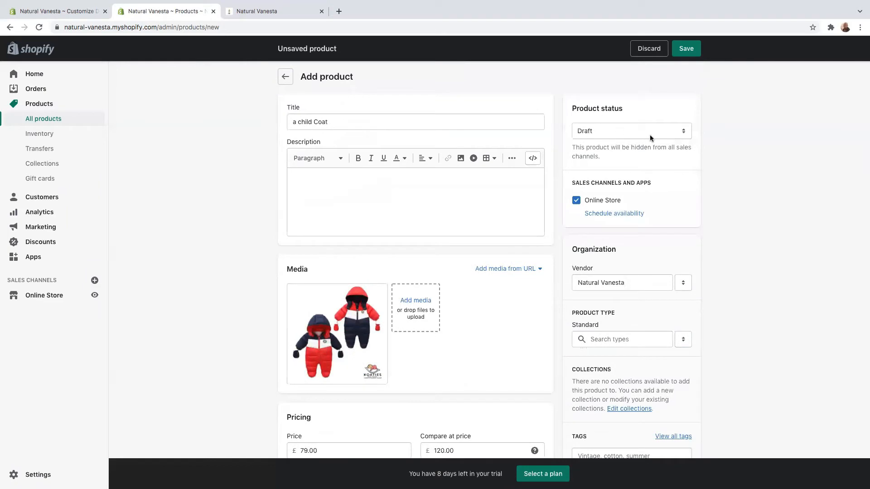
left_click(681, 132)
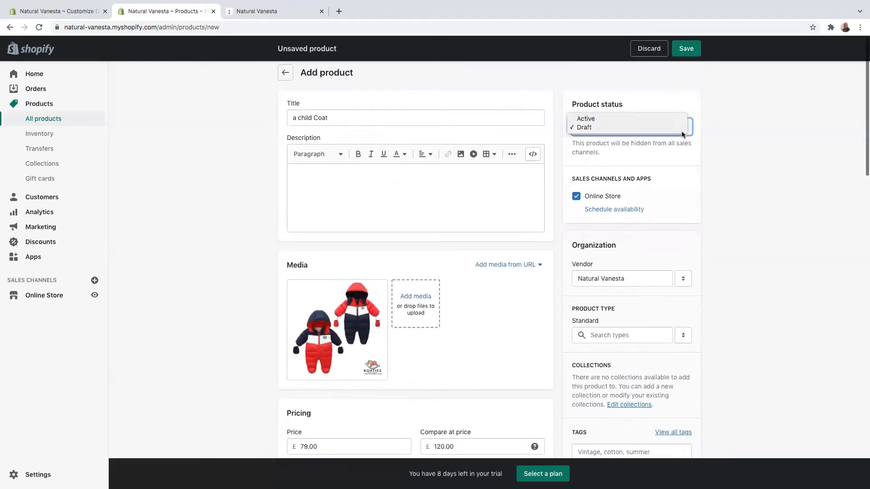
left_click(591, 120)
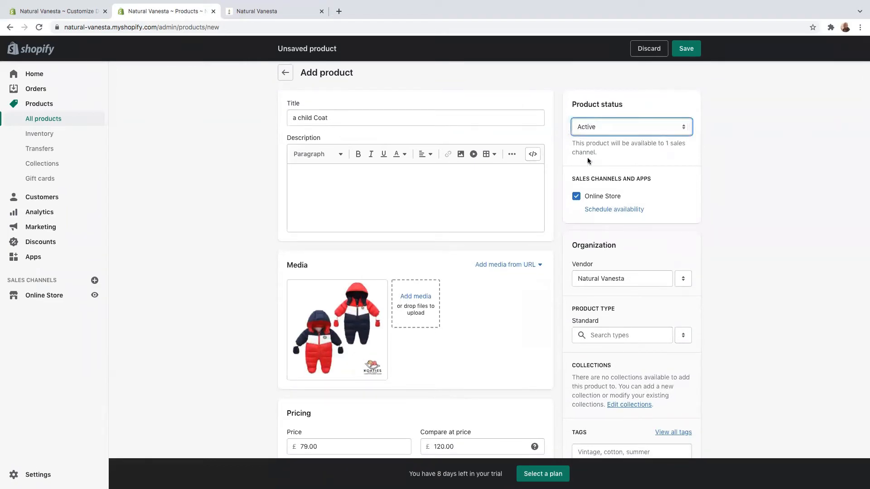
- Look over the product's inventory, shipping, options and variants, and save the product
scroll(496, 328, "down", 10)
scroll(572, 335, "down", 8)
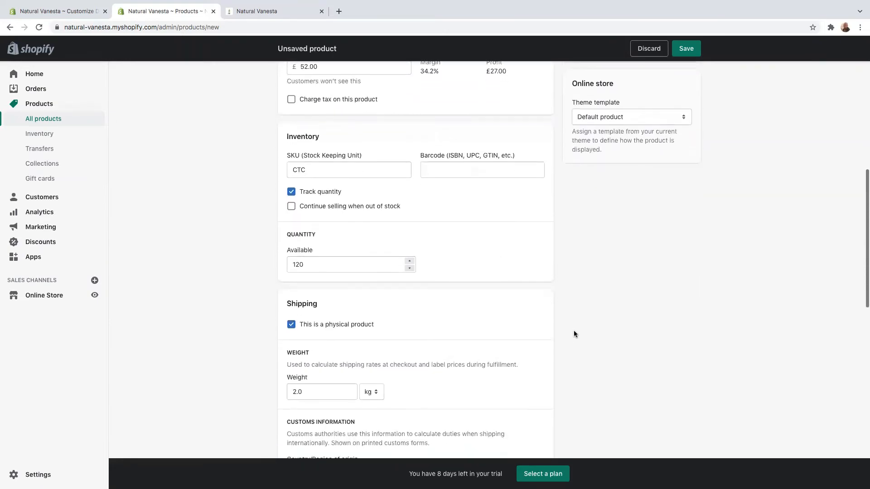
scroll(574, 336, "down", 6)
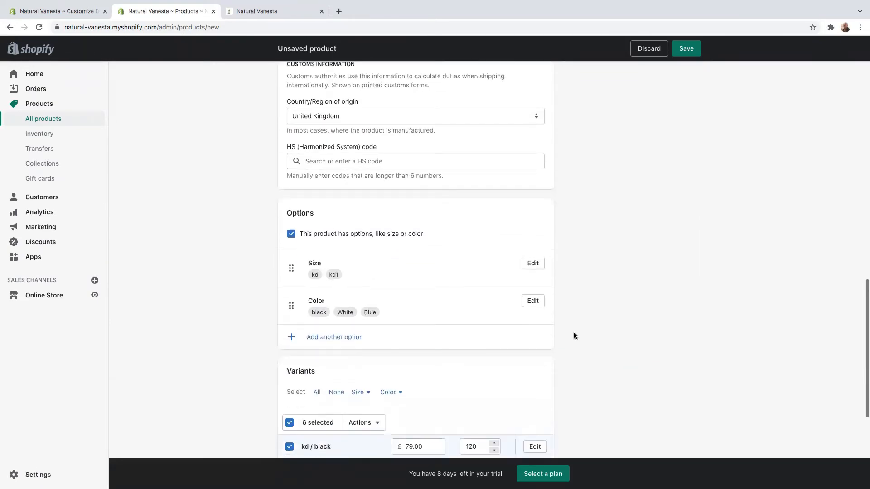
scroll(574, 336, "up", 5)
scroll(573, 336, "up", 19)
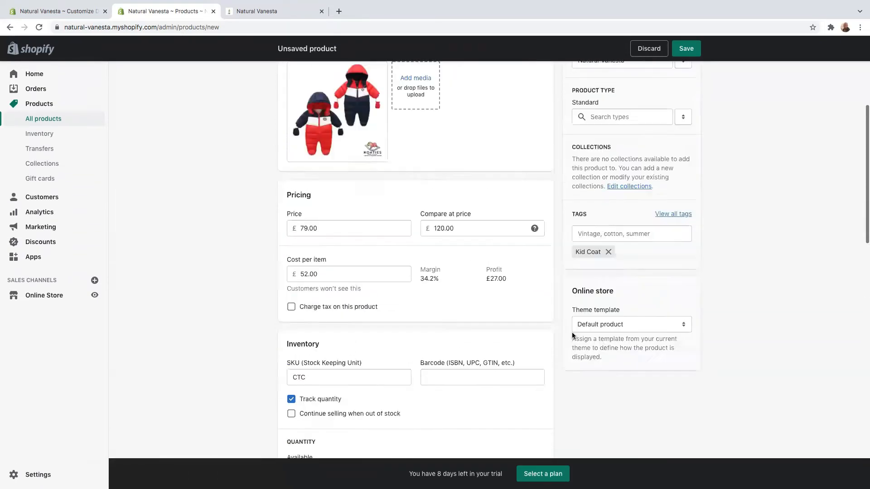
left_click(690, 51)
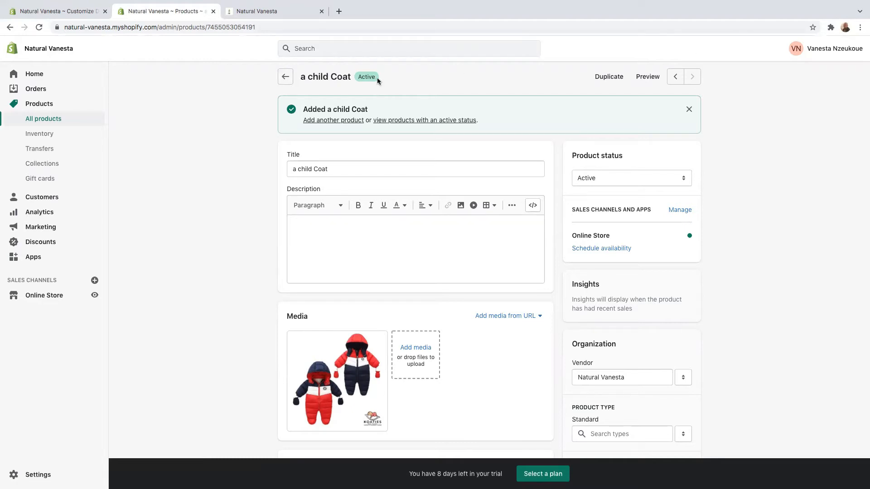
- Leave the product, go to the store's collections and start a new collection titled "Kid Coats"
left_click(285, 77)
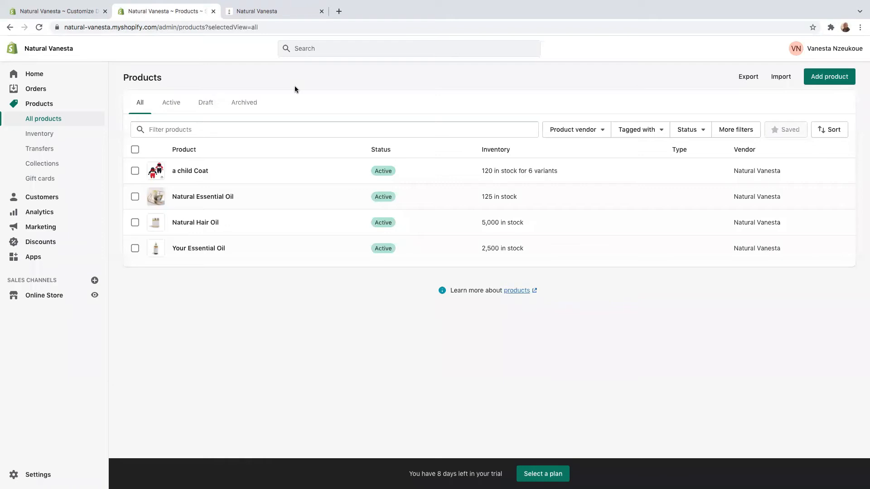
left_click(47, 168)
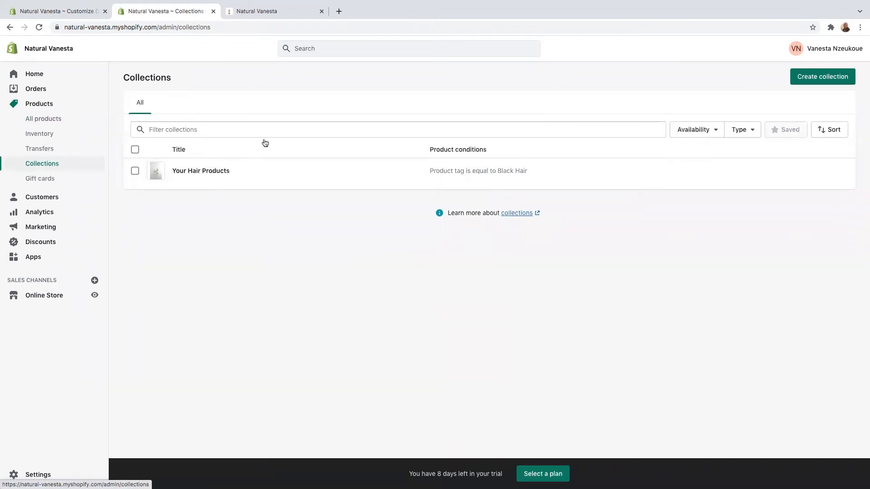
left_click(827, 80)
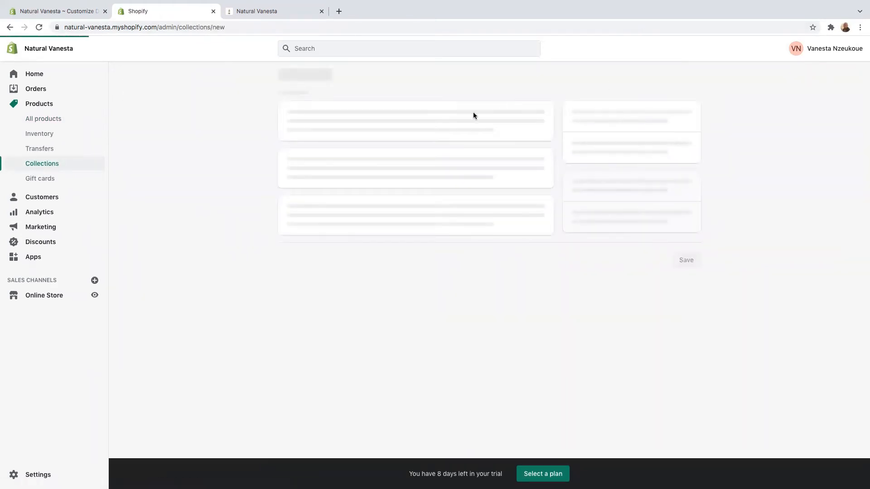
left_click(328, 117)
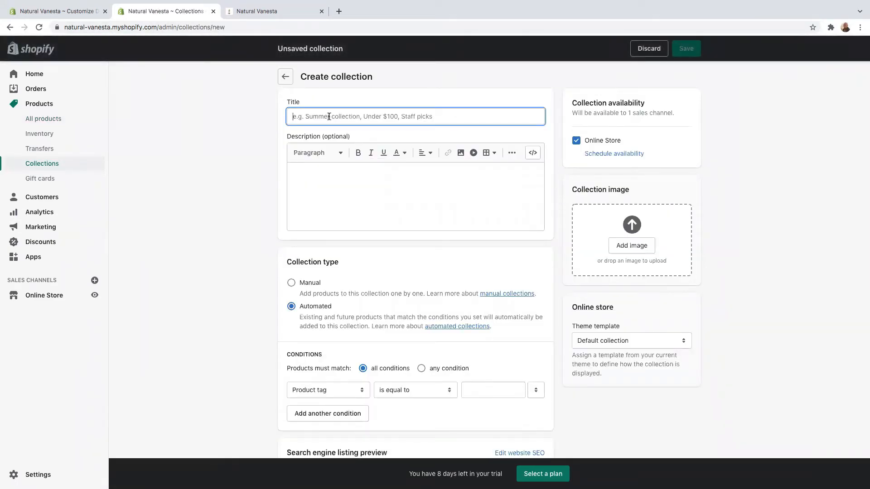
type("Kid Coats")
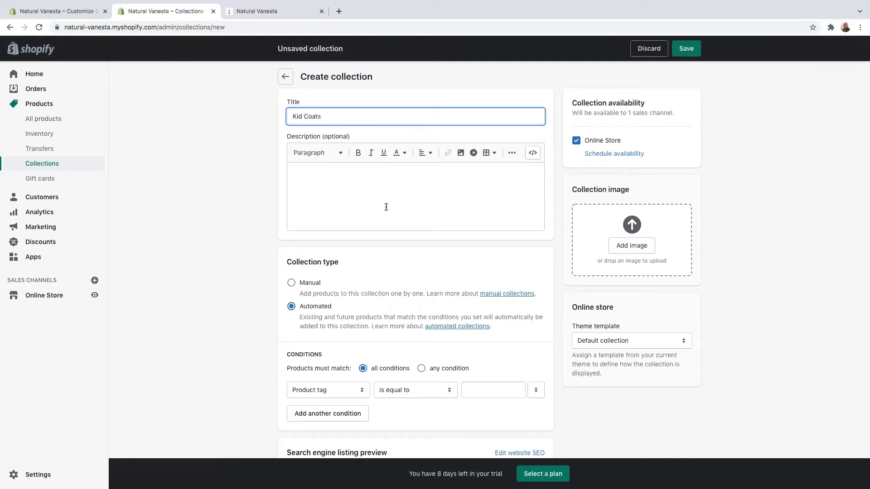
left_click(344, 192)
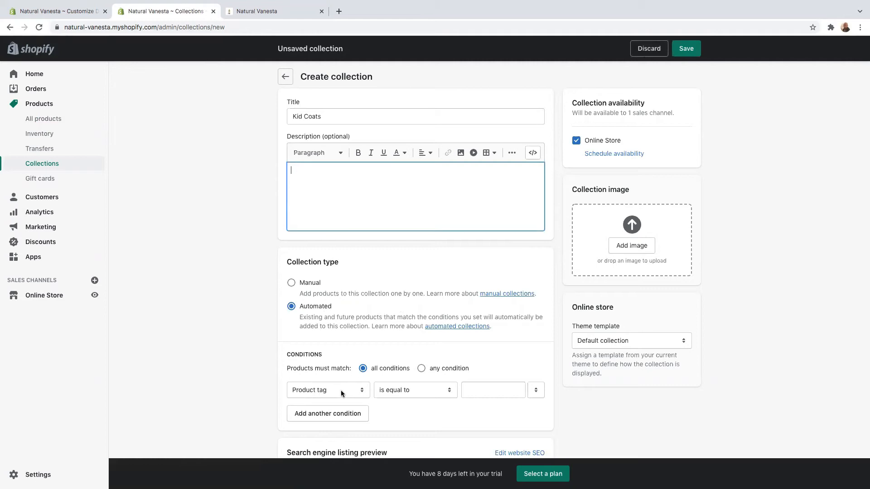
- Set the automated collection's condition to product tag is equal to "Kid Coat"
scroll(472, 388, "down", 1)
left_click(483, 382)
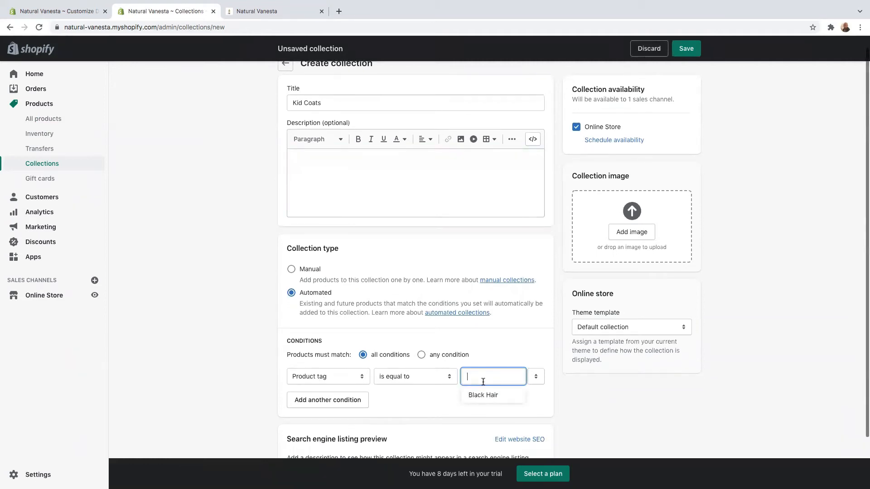
type("Ki")
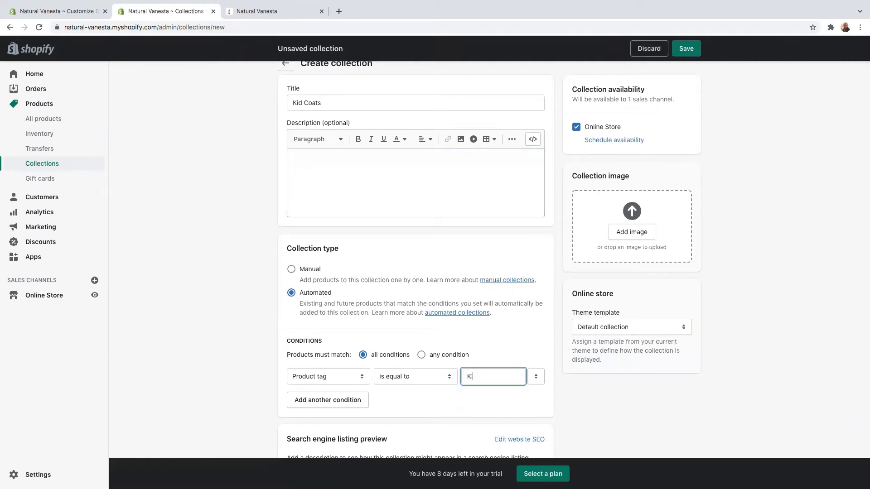
type("d Coat")
scroll(410, 390, "down", 3)
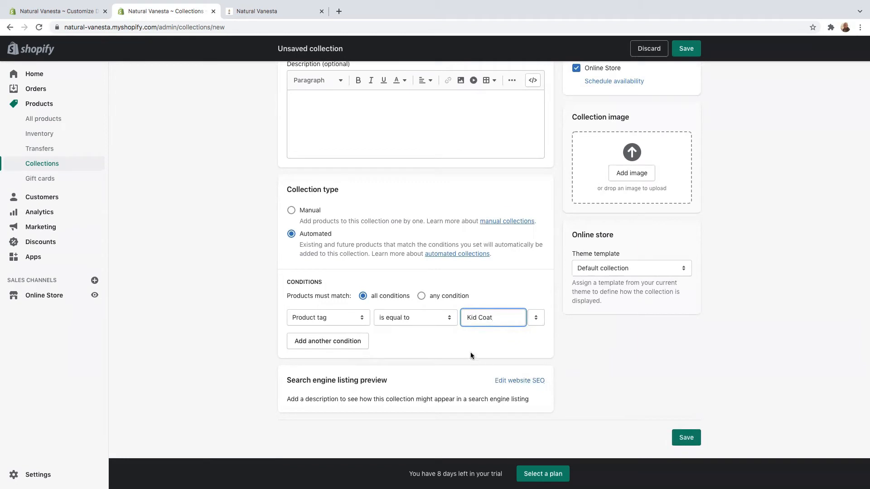
- Add web image 6.png as the collection image and save the collection
left_click(626, 175)
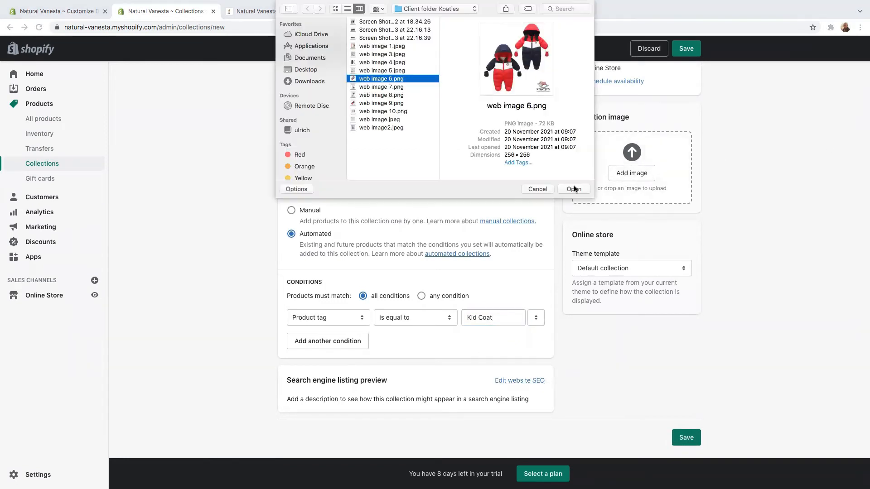
key("Return")
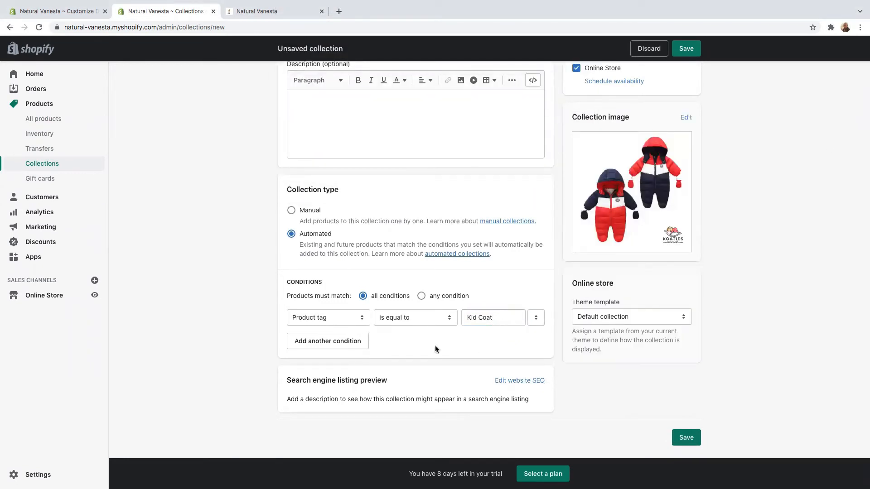
scroll(634, 182, "up", 2)
left_click(688, 51)
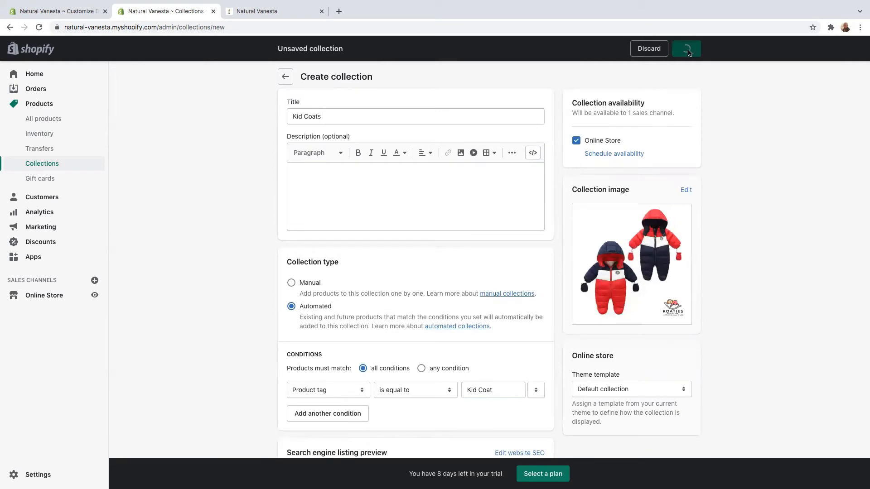
- Check the saved Kid Coats collection's condition and included products, and return to the collections list
scroll(448, 200, "down", 4)
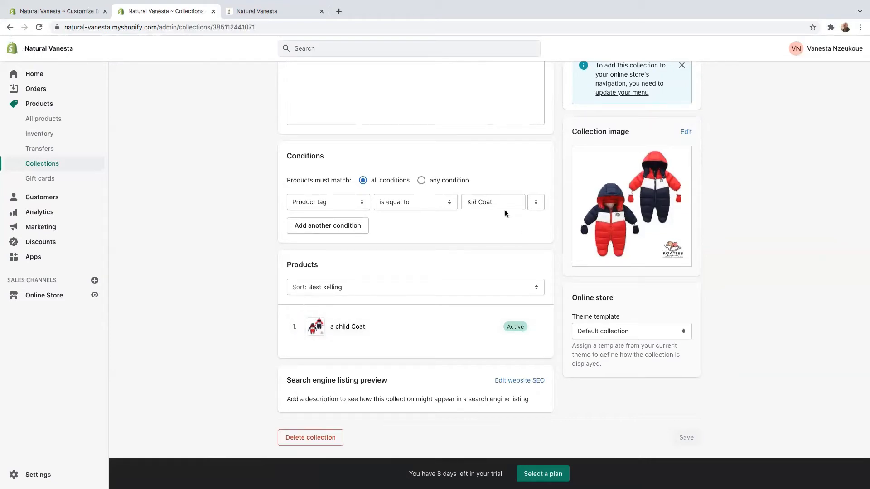
scroll(358, 217, "up", 4)
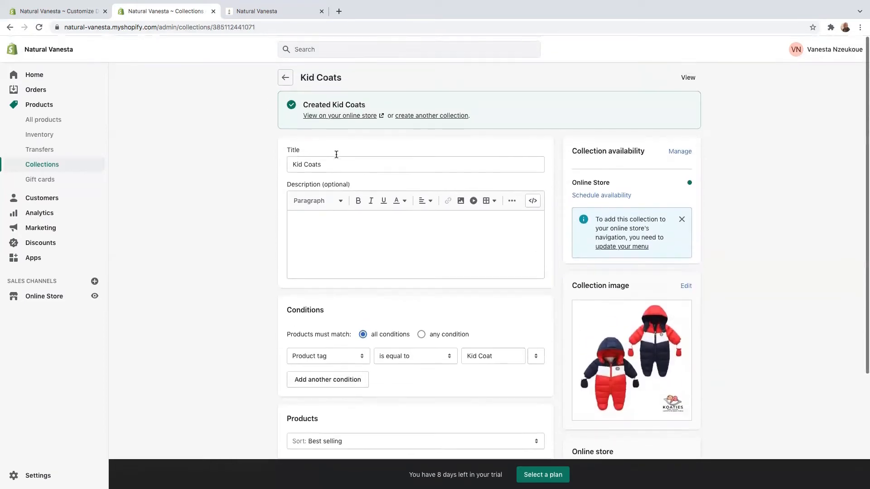
scroll(372, 163, "down", 4)
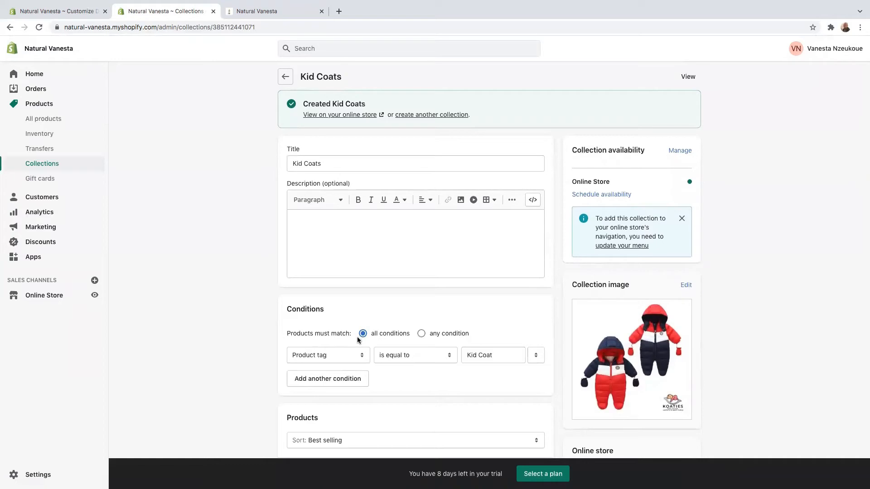
scroll(357, 336, "down", 3)
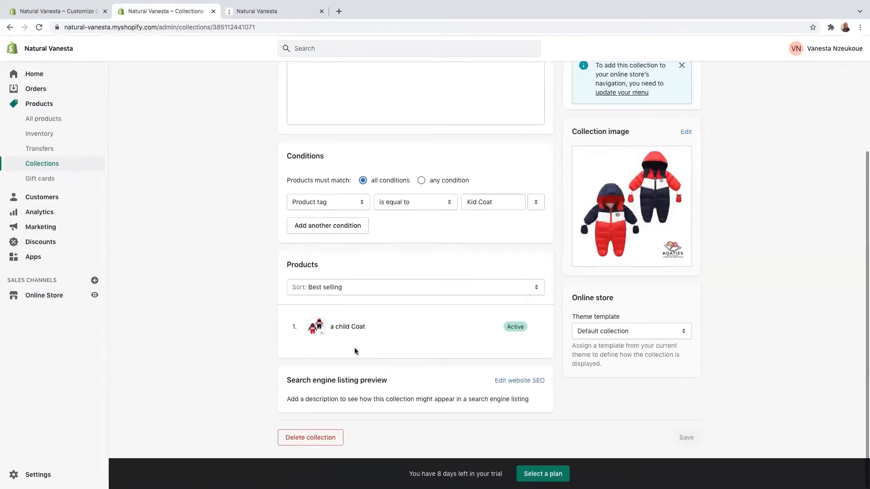
scroll(354, 353, "up", 3)
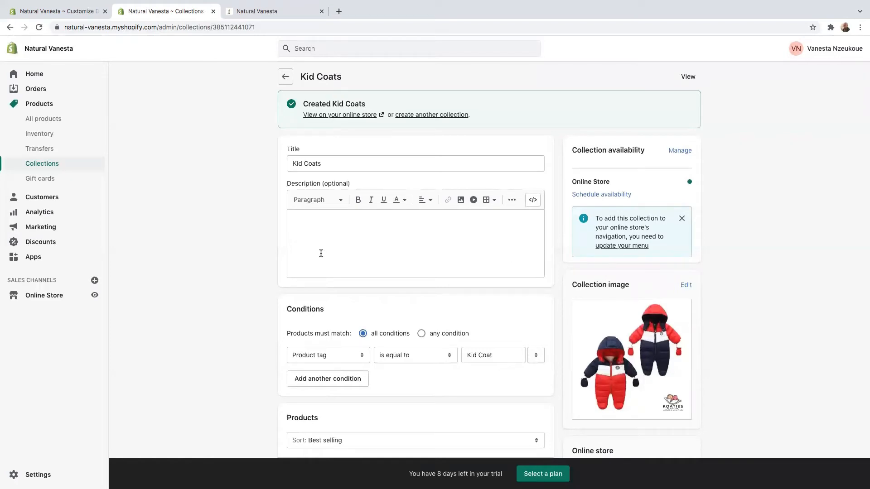
left_click(286, 77)
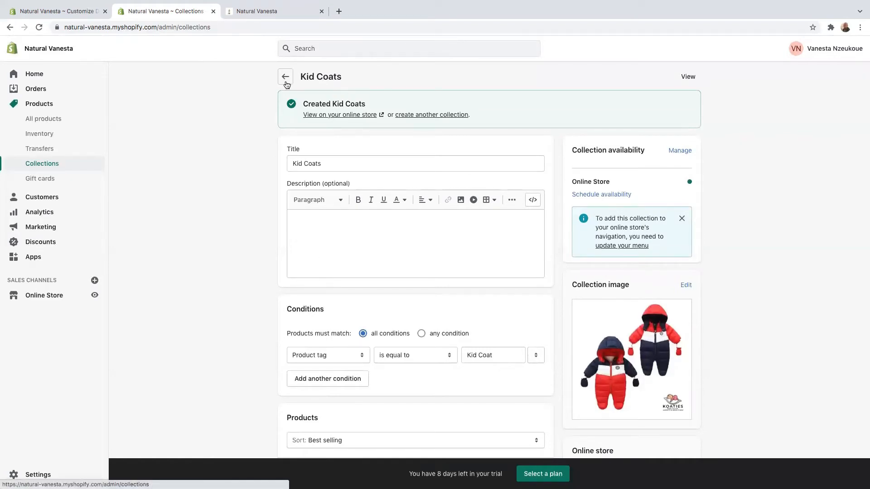
- Switch to the theme editor and add another Featured collection section to the home page
left_click(68, 12)
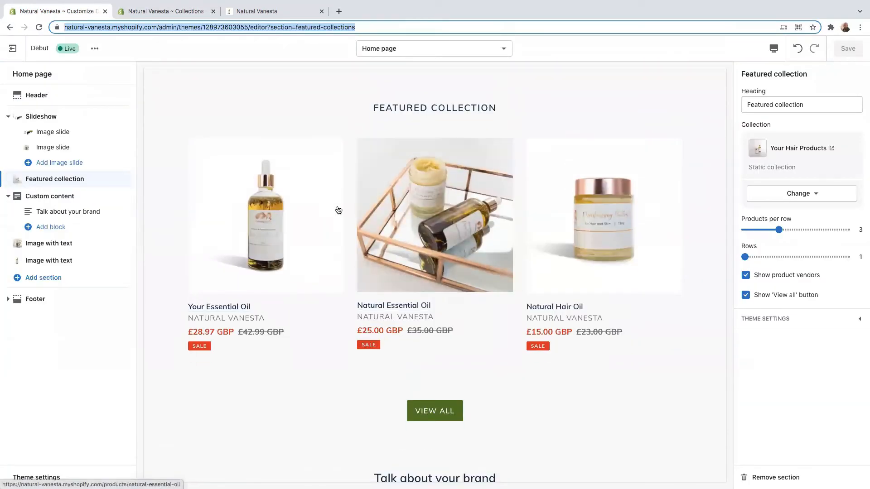
scroll(479, 235, "down", 4)
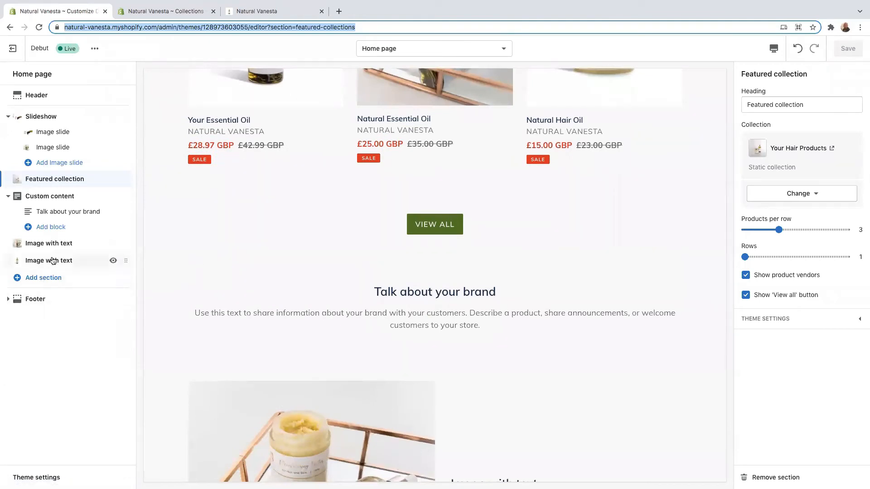
left_click(49, 280)
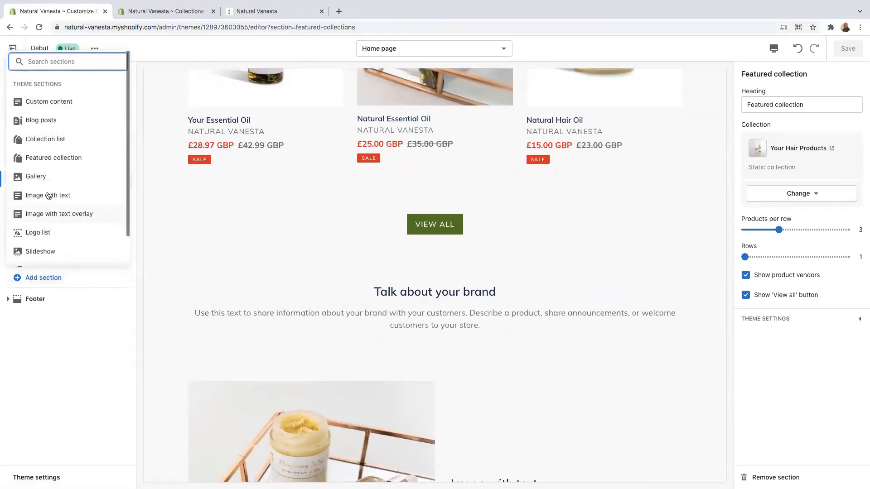
left_click(53, 158)
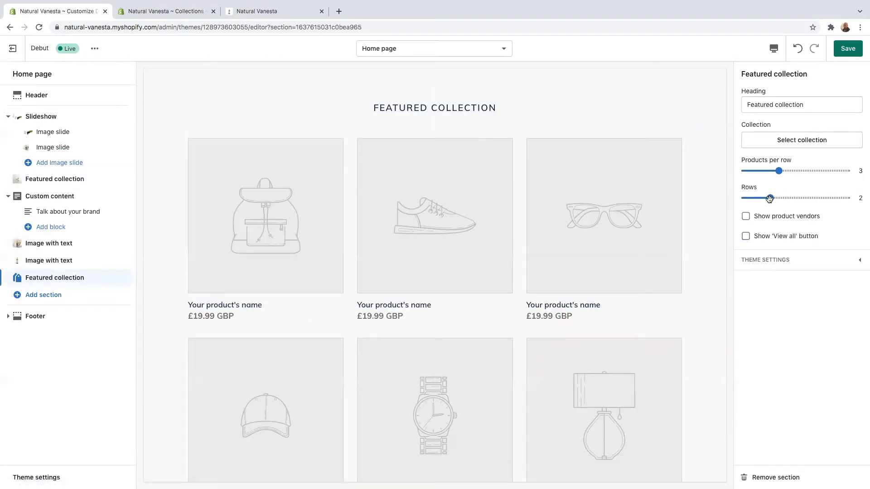
- Set the new Featured collection section's layout to 2 products per row and 1 row
left_click_drag(769, 198, 746, 198)
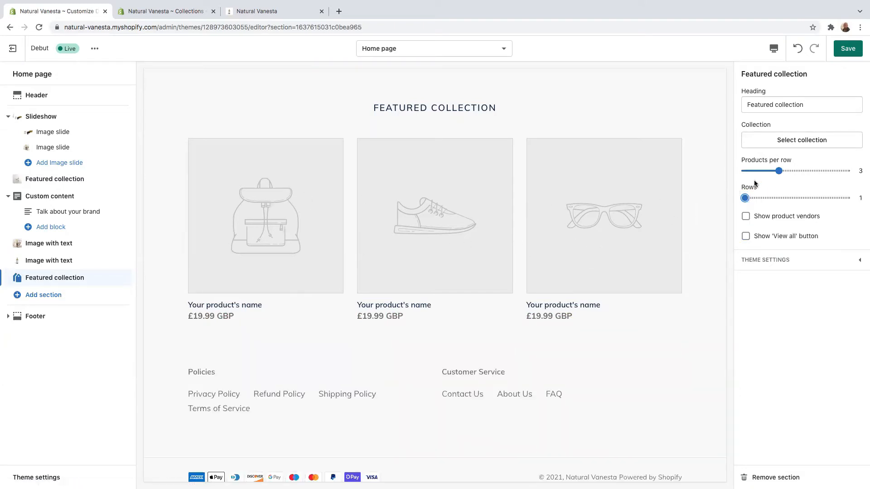
left_click_drag(778, 171, 744, 171)
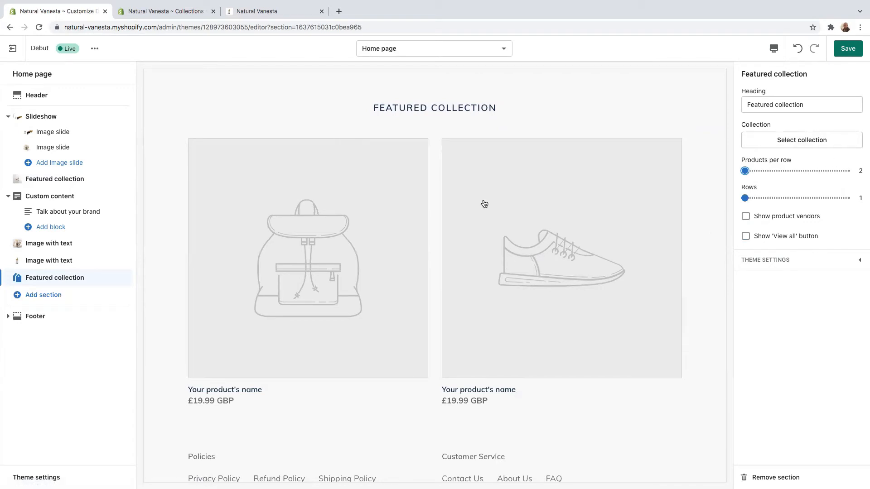
- Assign the Kid Coats collection to the new Featured collection section
left_click(796, 144)
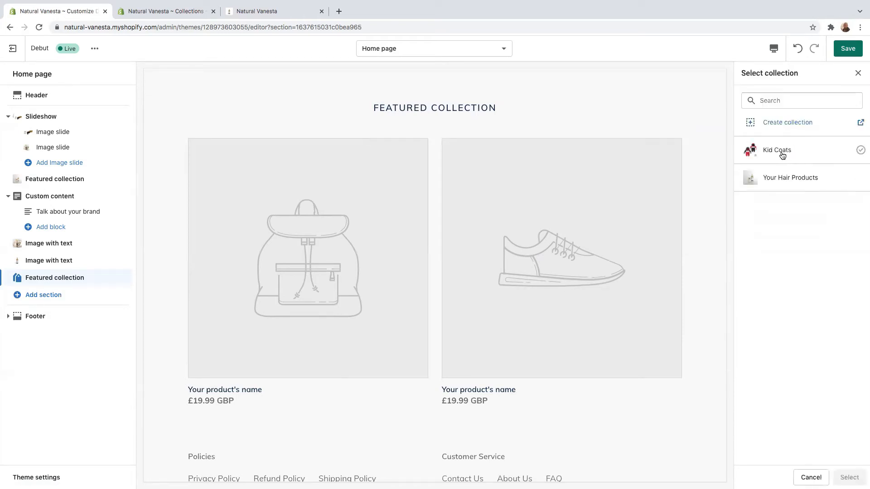
left_click(789, 152)
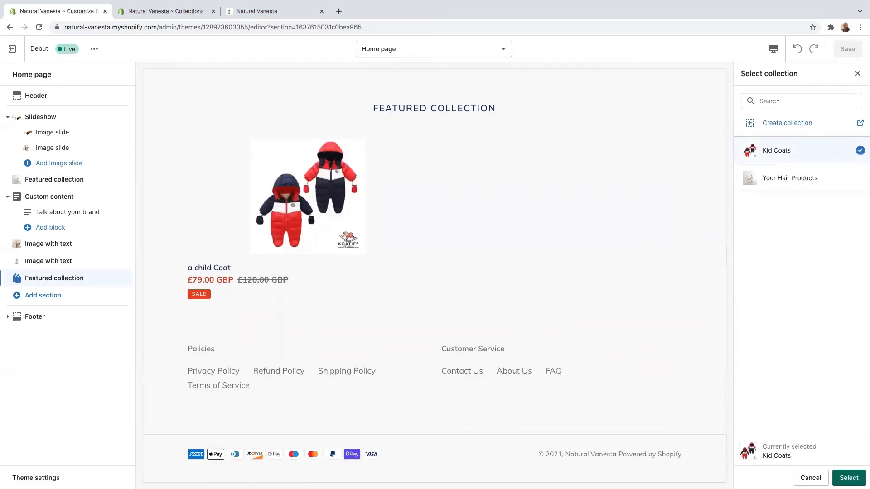
left_click(849, 477)
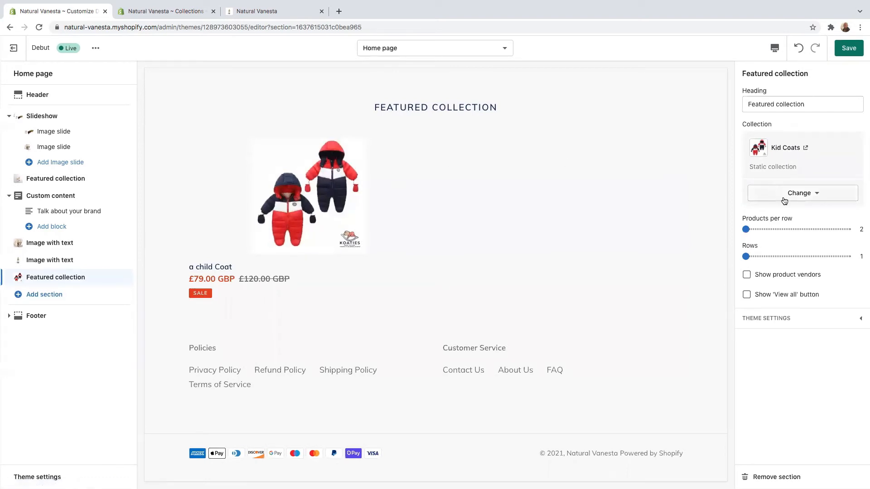
- Change the section's collection to Your Hair Products and save the home page
left_click(813, 194)
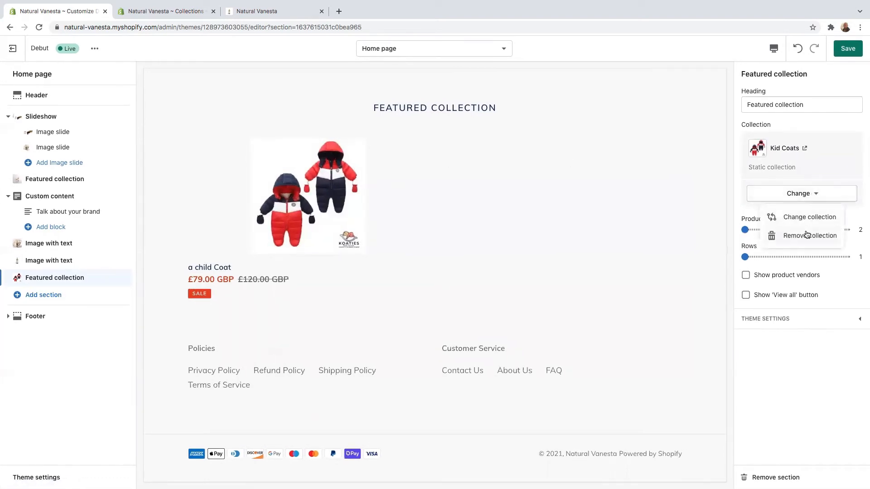
left_click(802, 219)
left_click(781, 181)
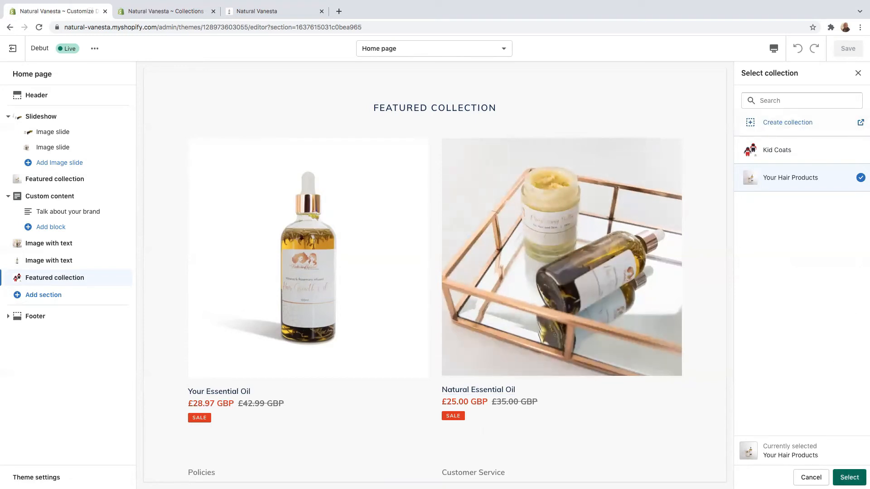
left_click(849, 478)
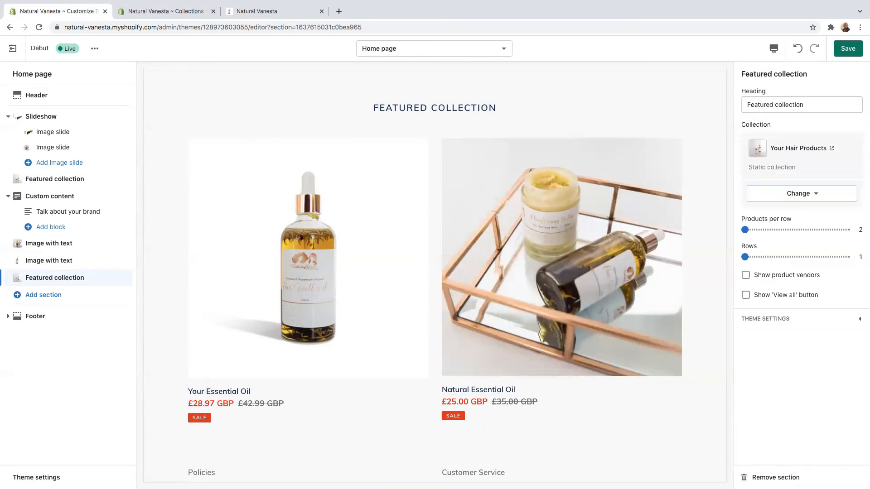
left_click(849, 49)
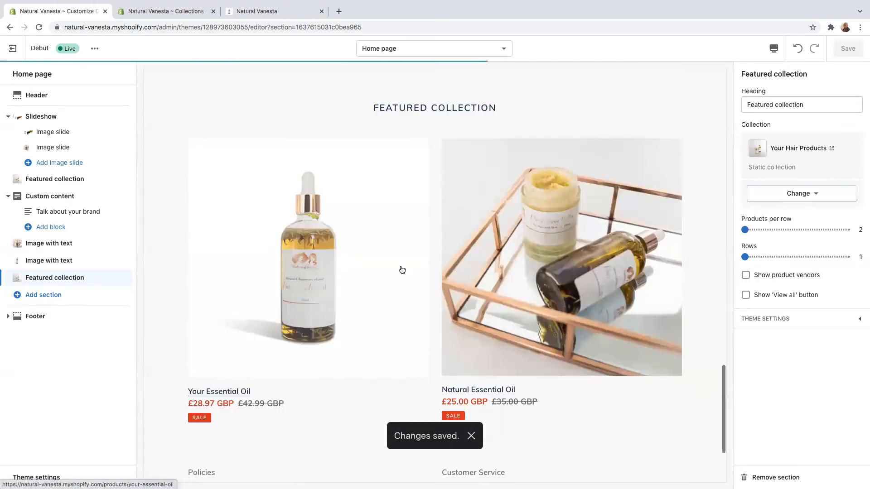
- Move the new Featured collection section directly below the Slideshow and review both featured collections in the page preview
scroll(399, 267, "down", 3)
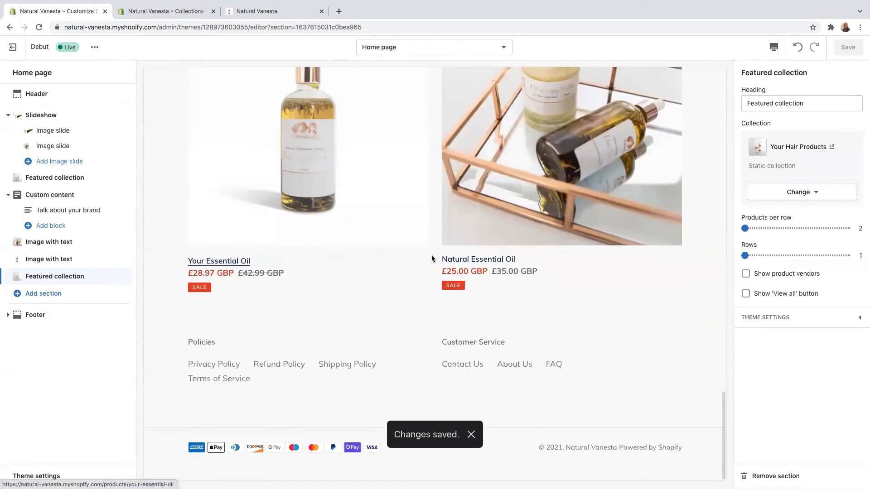
scroll(190, 246, "up", 15)
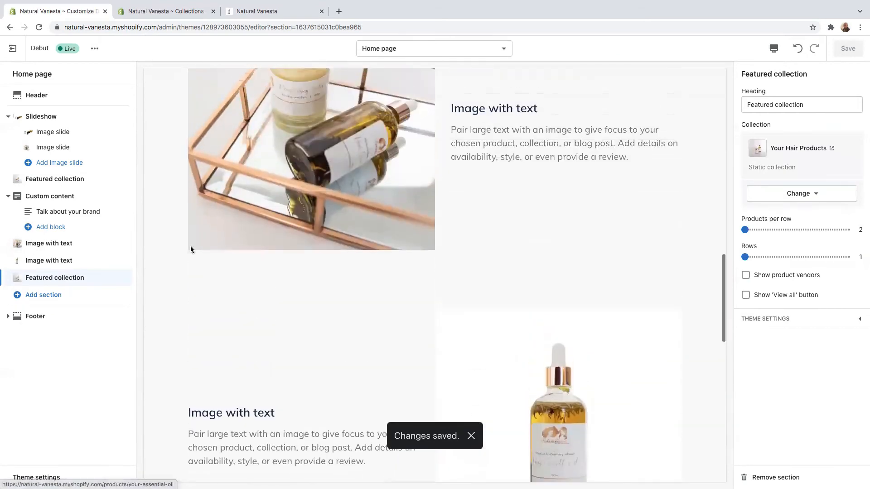
scroll(190, 246, "down", 5)
scroll(190, 246, "down", 10)
scroll(190, 248, "up", 8)
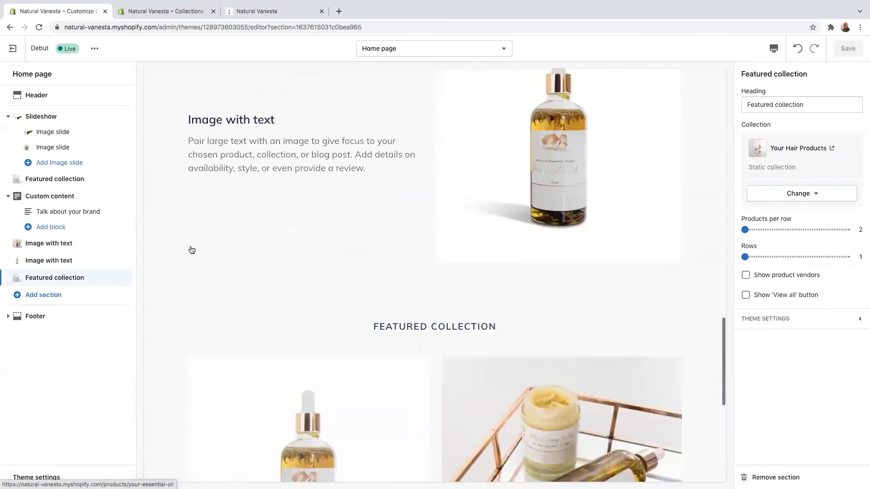
scroll(190, 248, "down", 8)
left_click_drag(123, 277, 121, 175)
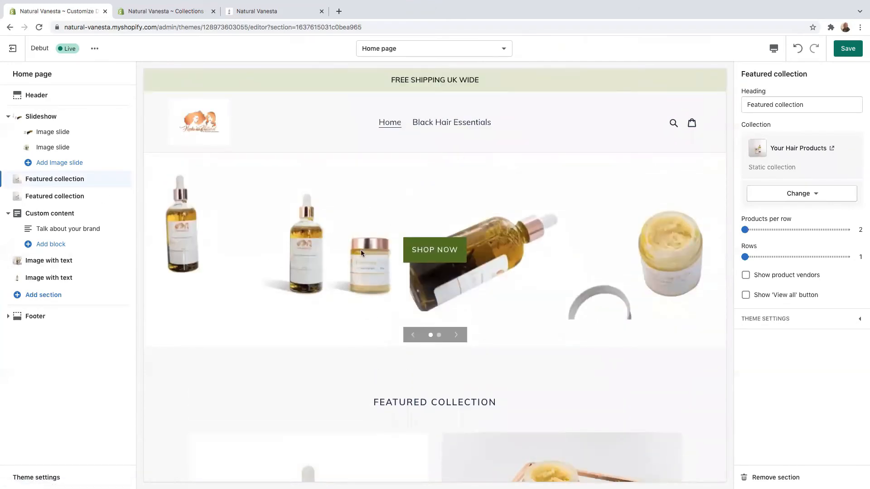
scroll(360, 300, "down", 10)
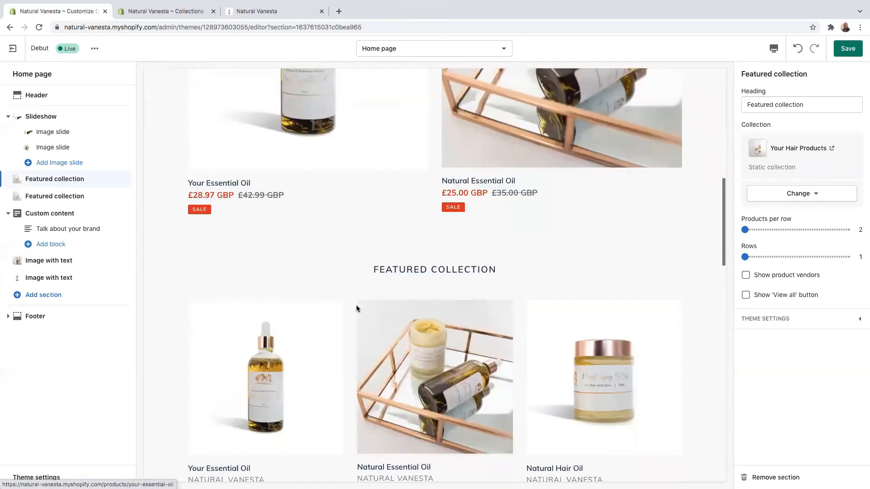
scroll(357, 306, "down", 3)
scroll(357, 307, "up", 10)
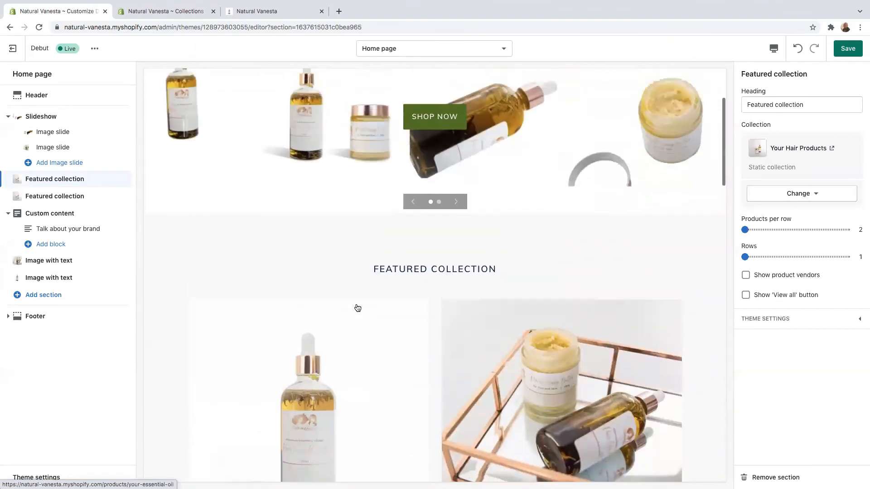
scroll(361, 308, "down", 3)
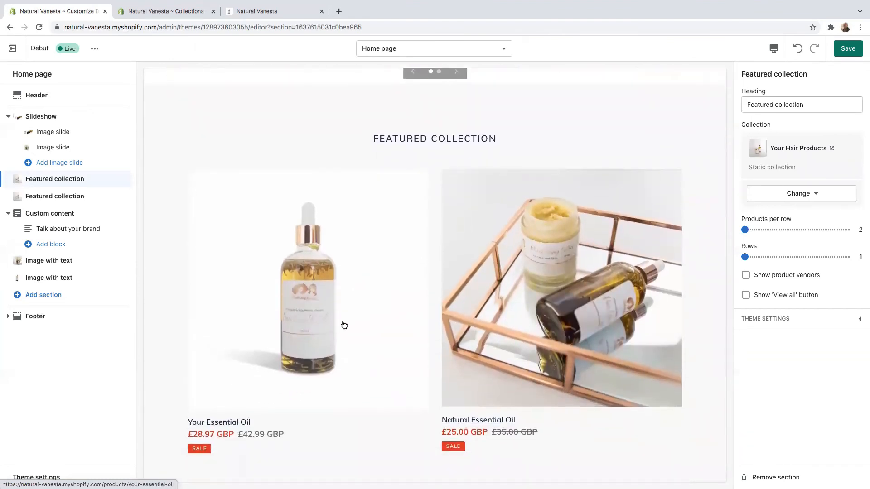
scroll(342, 324, "down", 4)
scroll(341, 325, "down", 2)
- Add a Collection list section to the home page and set its heading to "My collection"
left_click(45, 297)
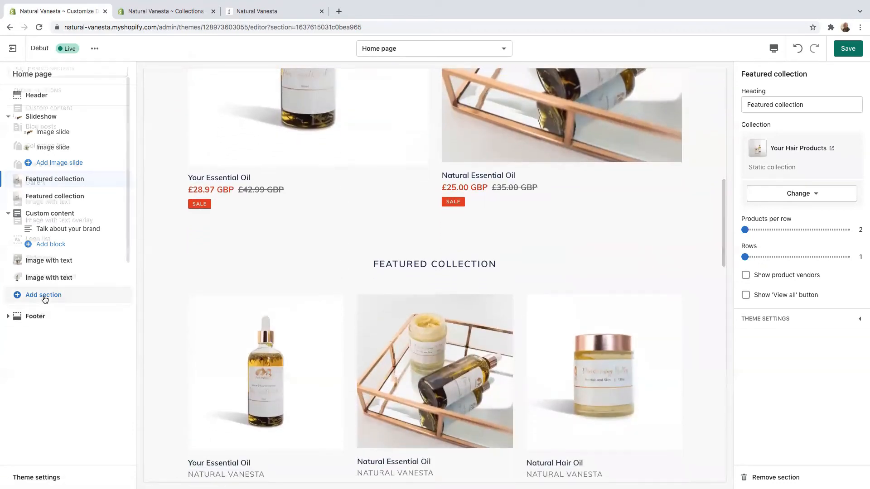
left_click(46, 156)
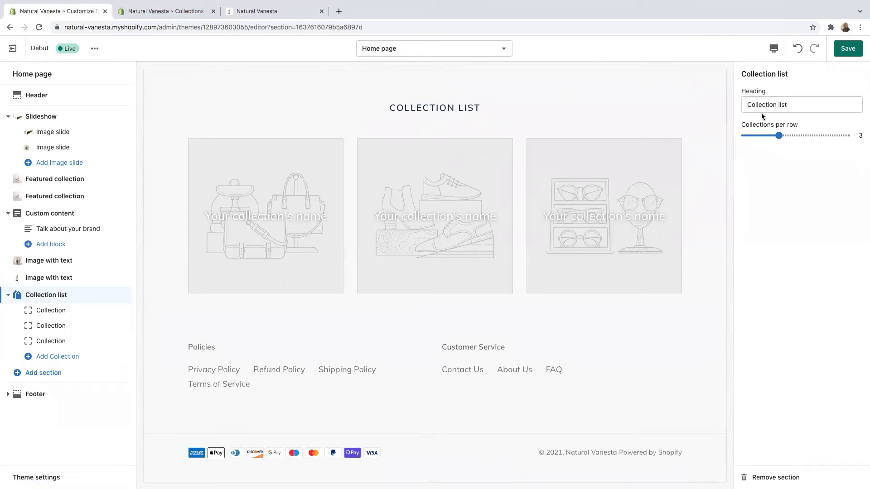
triple_click(796, 105)
key("BackSpace")
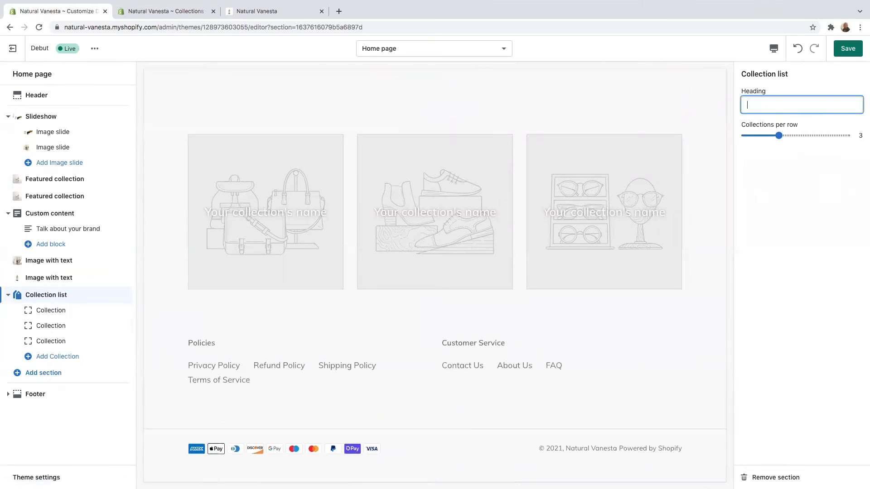
type("My collection")
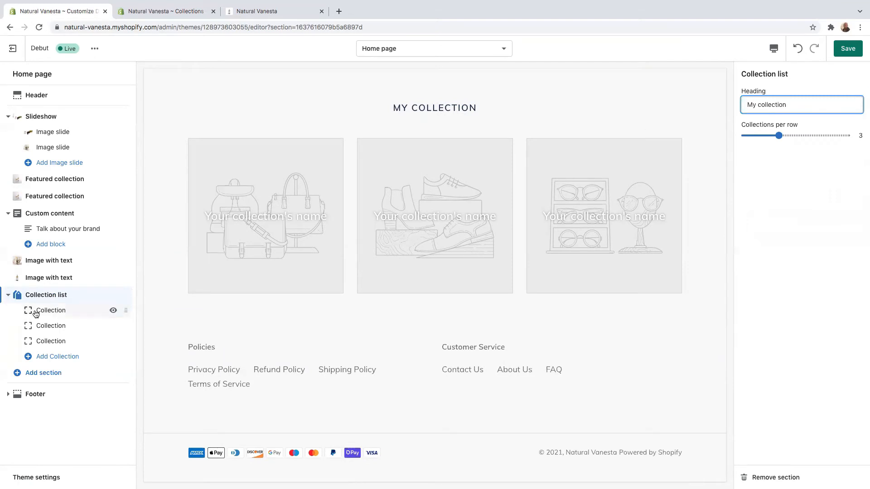
- Assign the Kid Coats collection to the first Collection block of the collection list and save the page
left_click(50, 311)
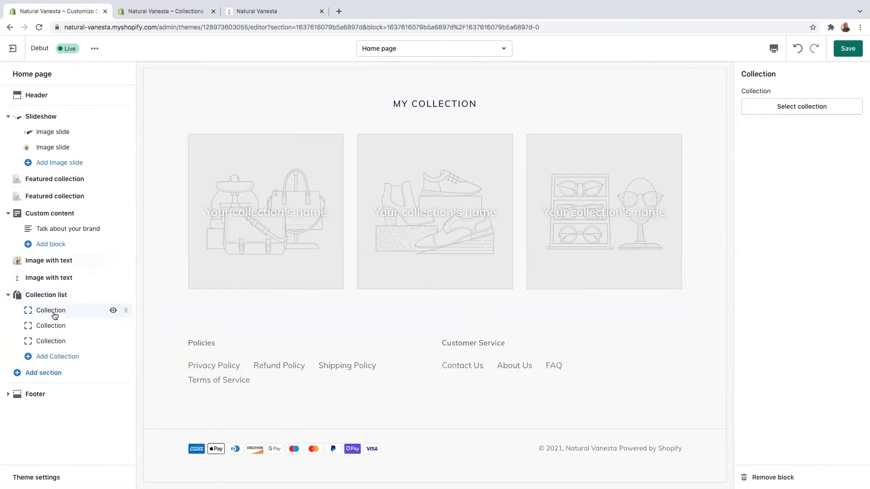
left_click(818, 109)
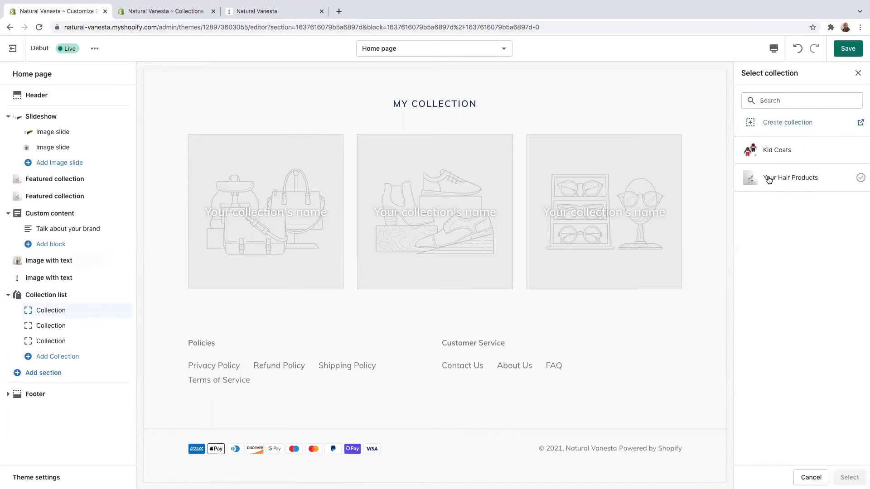
left_click(773, 151)
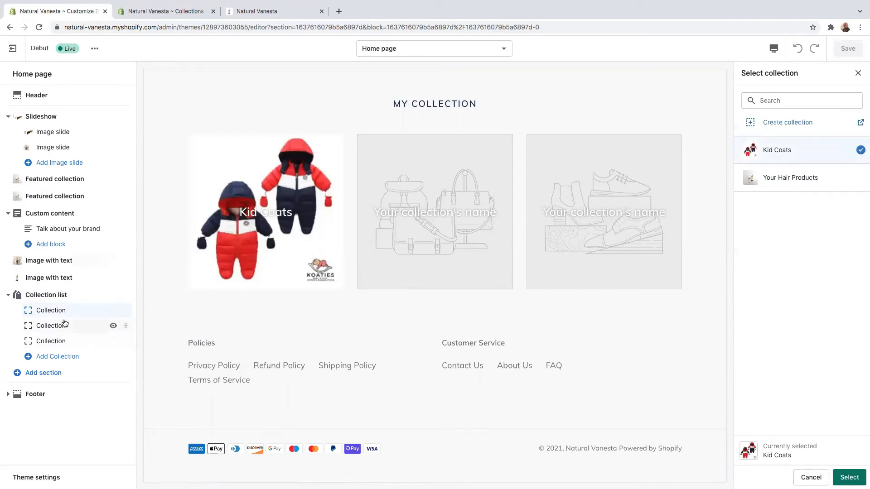
left_click(849, 477)
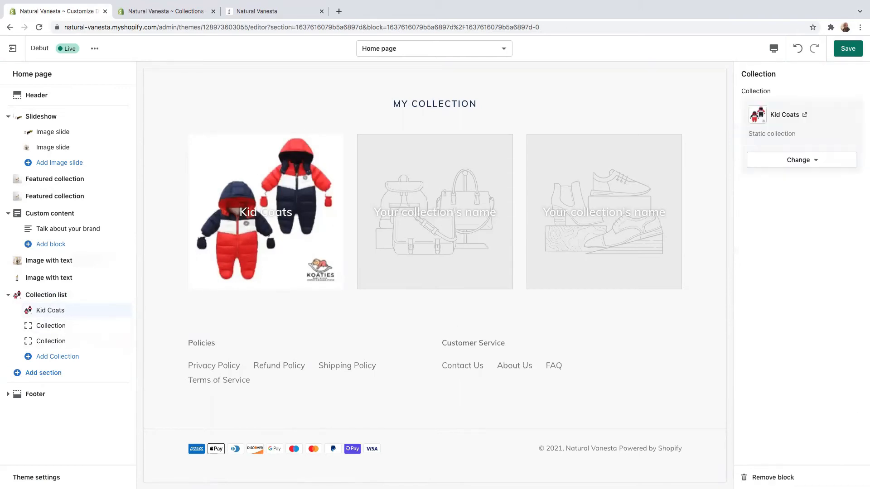
left_click(847, 49)
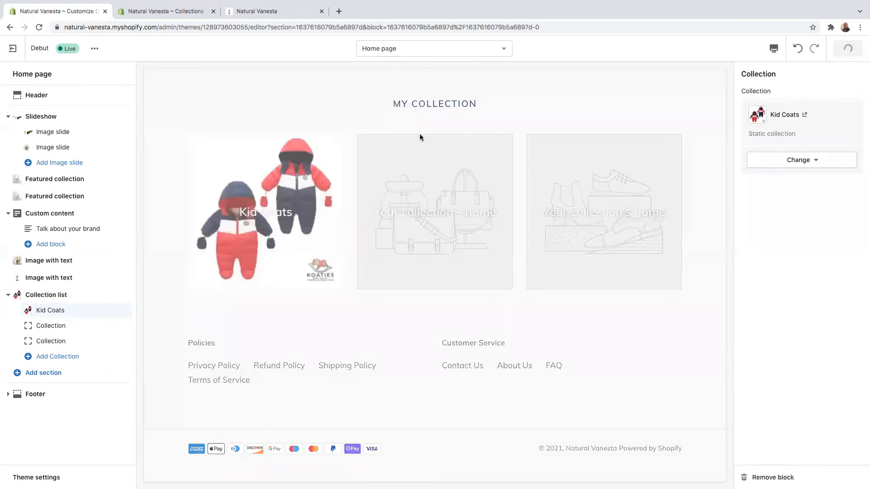
- Assign the Your Hair Products collection to the second Collection block of the collection list and save the page
left_click(50, 326)
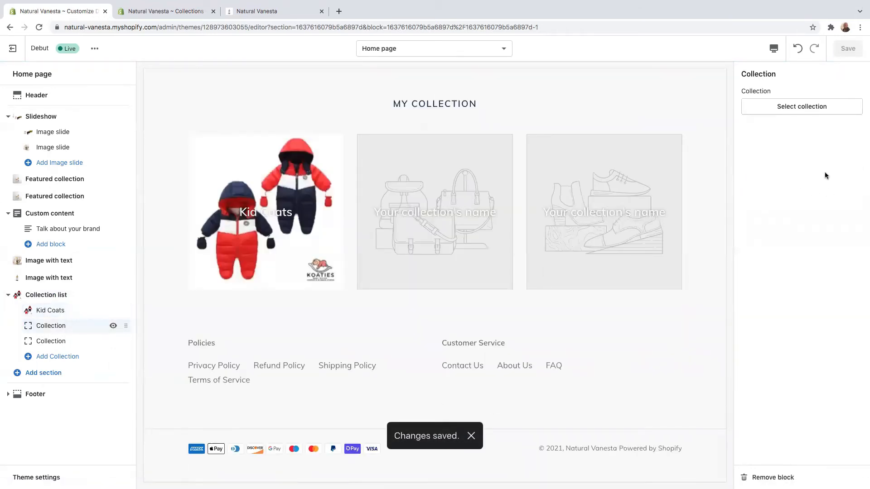
left_click(825, 109)
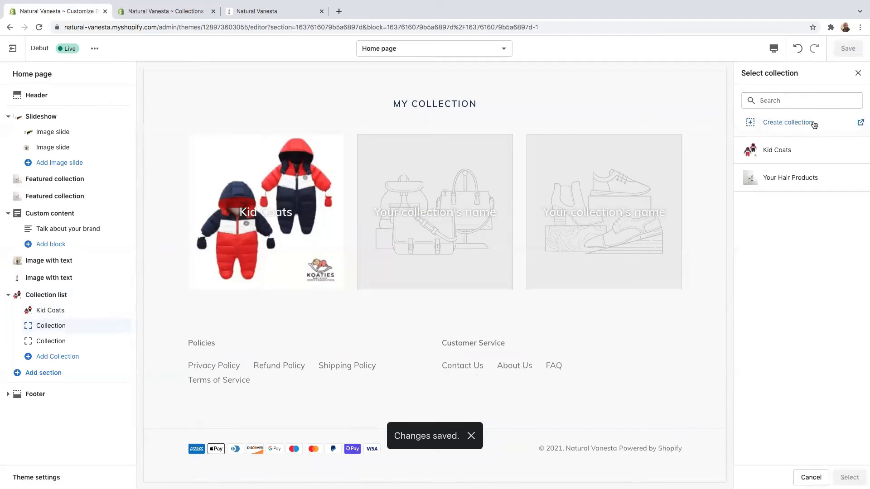
left_click(771, 178)
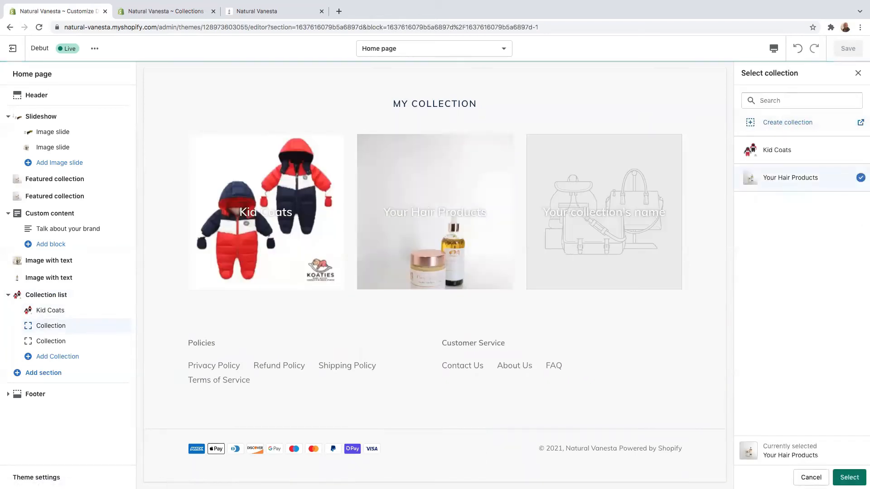
left_click(850, 478)
left_click(846, 48)
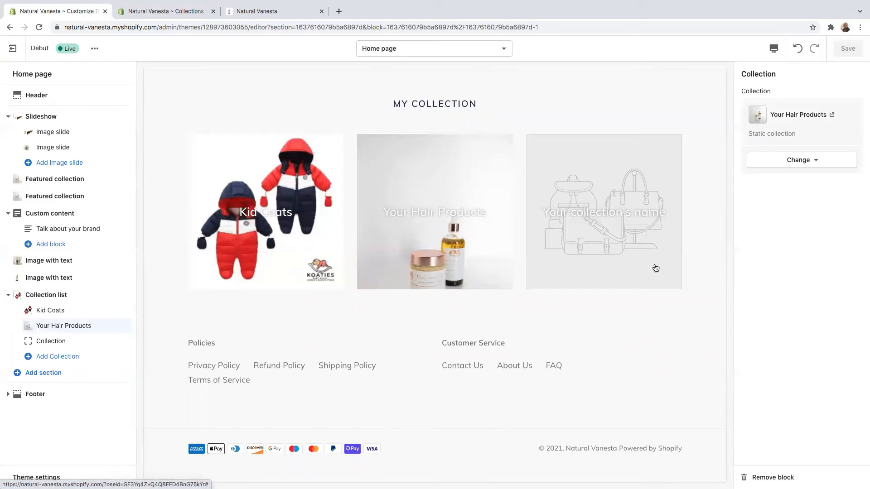
- Look through the theme section types that can be added to the home page, and close the list without adding one
left_click(40, 373)
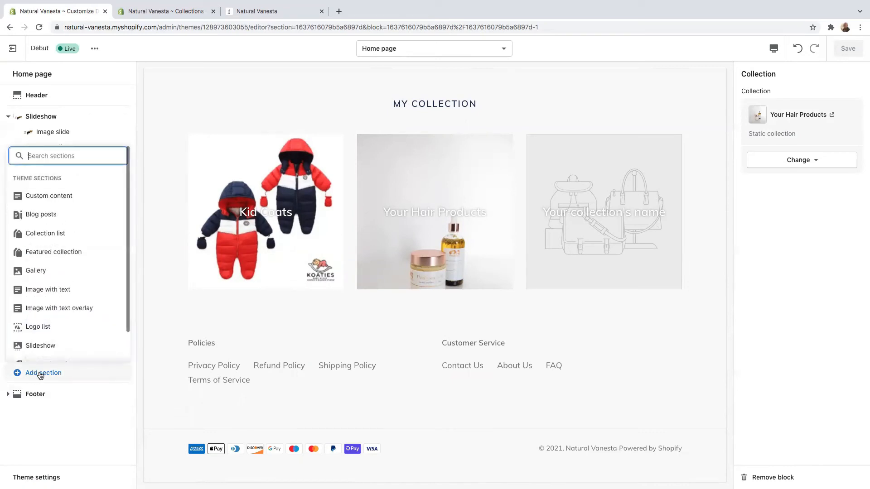
scroll(64, 306, "down", 2)
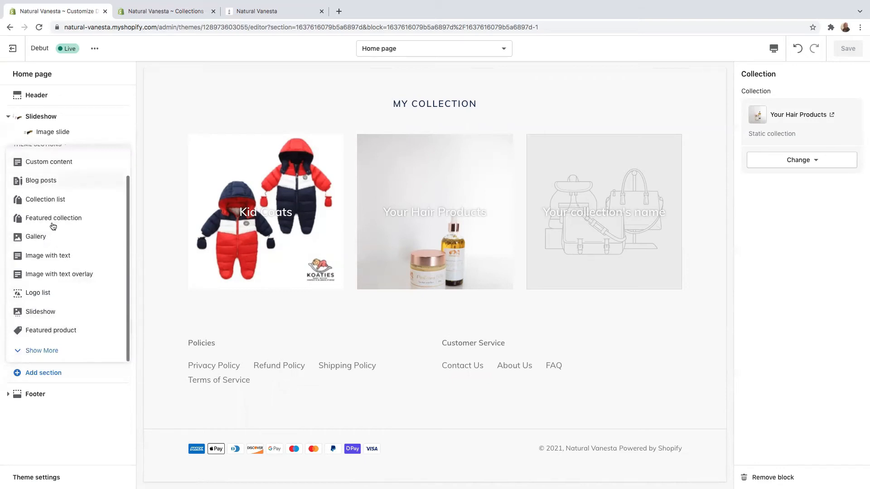
scroll(51, 232, "up", 1)
scroll(51, 233, "down", 1)
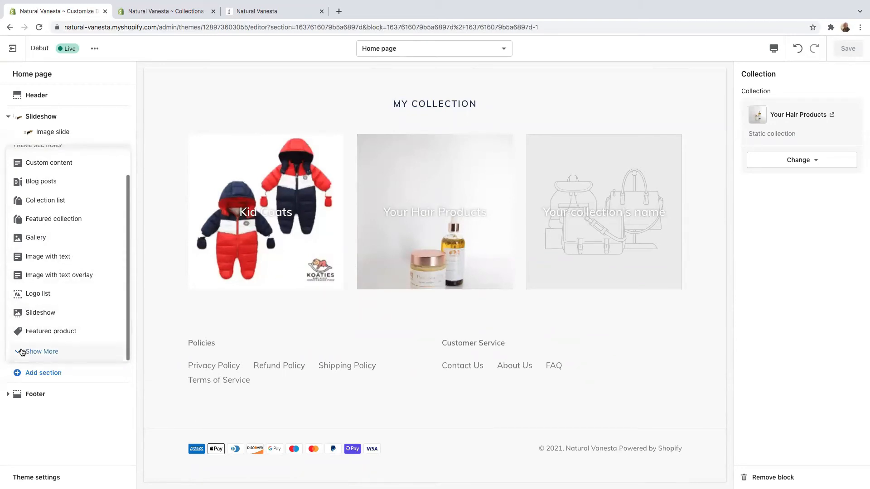
scroll(41, 352, "up", 1)
left_click(40, 360)
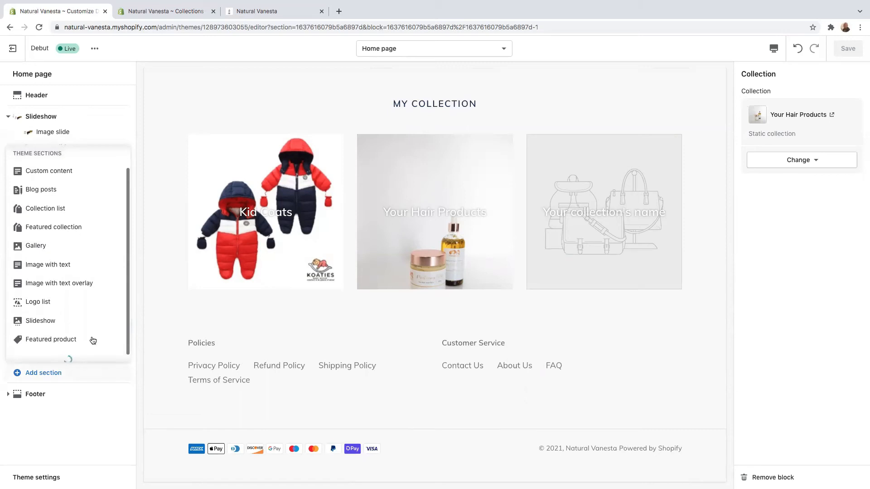
left_click(90, 407)
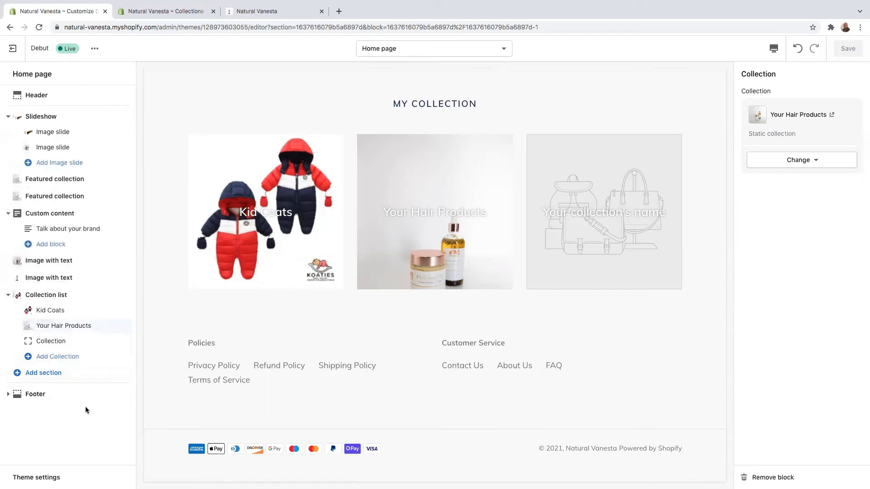
- Examine the footer's Policies and Customer Service menu blocks and the block types that can be added, without changing the footer
left_click(9, 395)
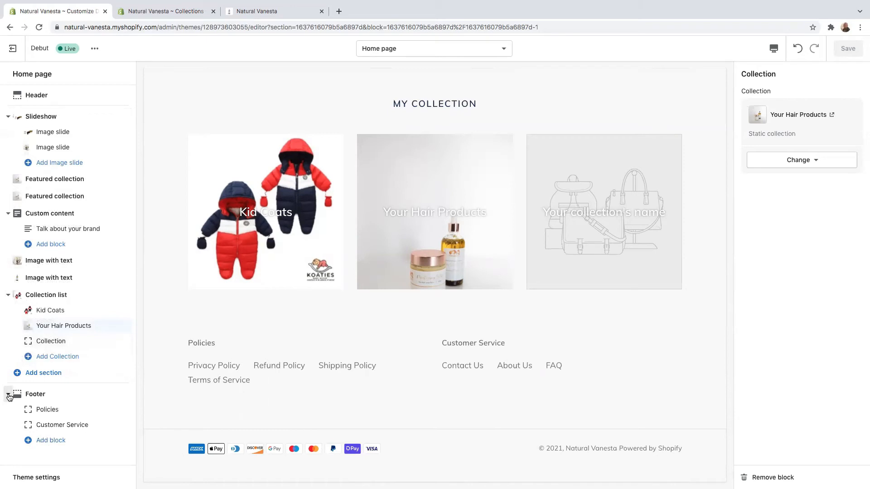
left_click(55, 411)
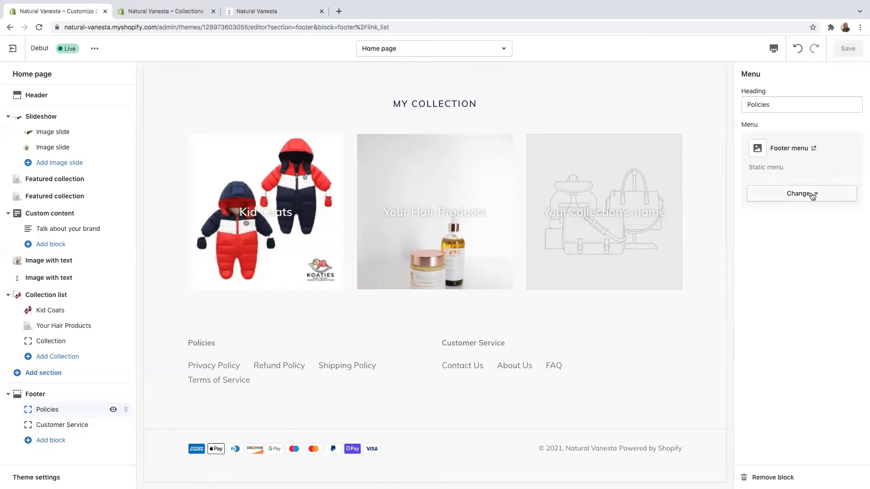
left_click(815, 196)
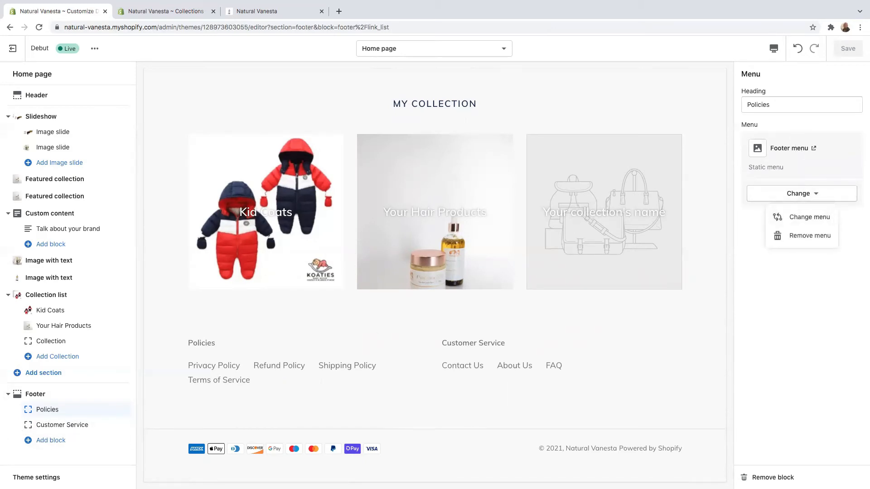
left_click(78, 430)
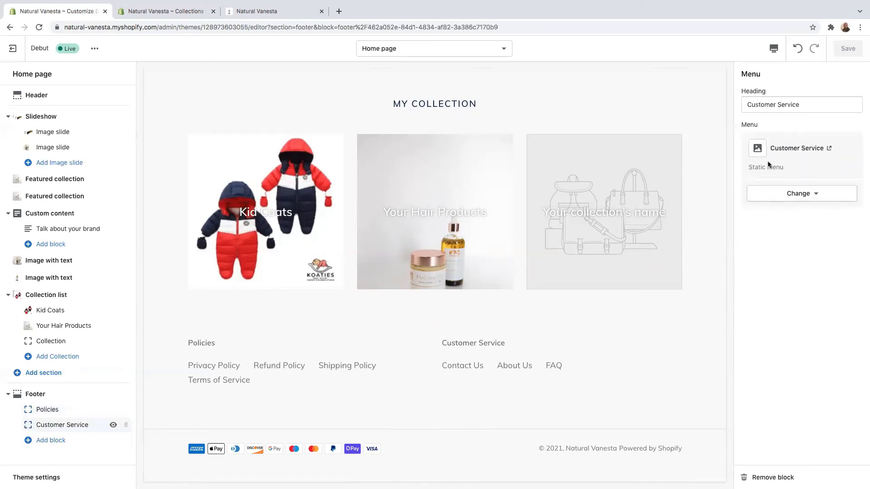
left_click(51, 440)
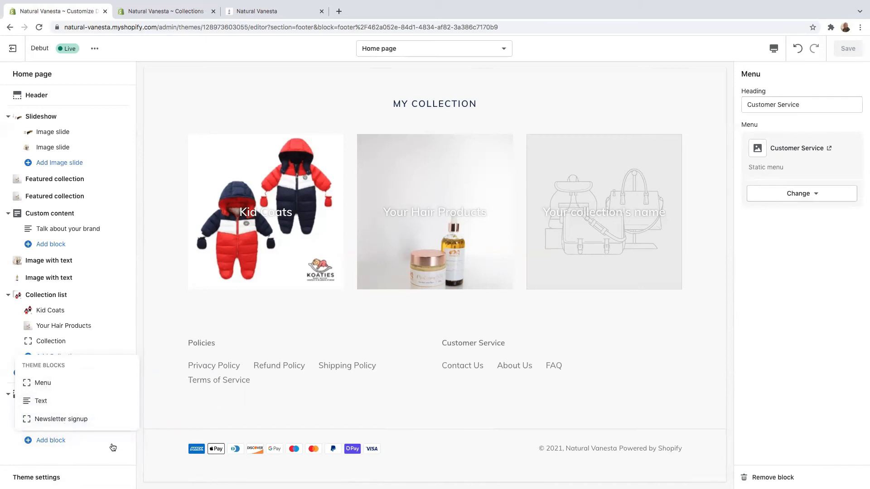
left_click(93, 455)
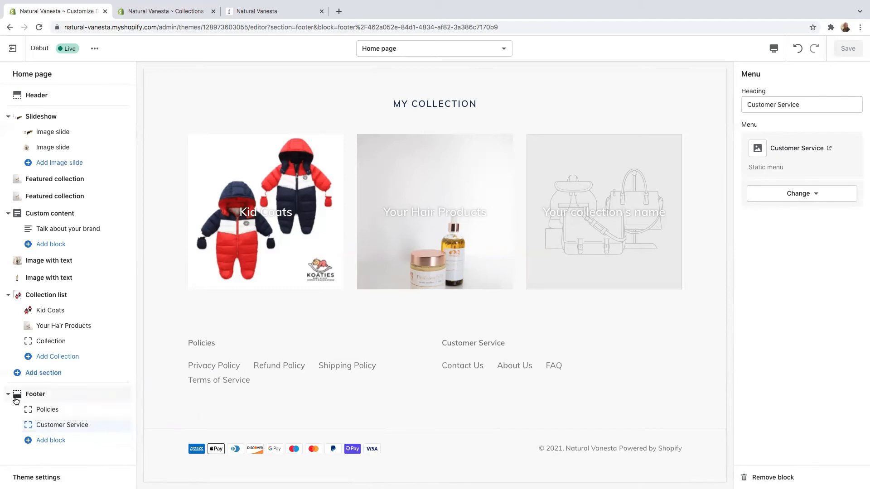
left_click(10, 396)
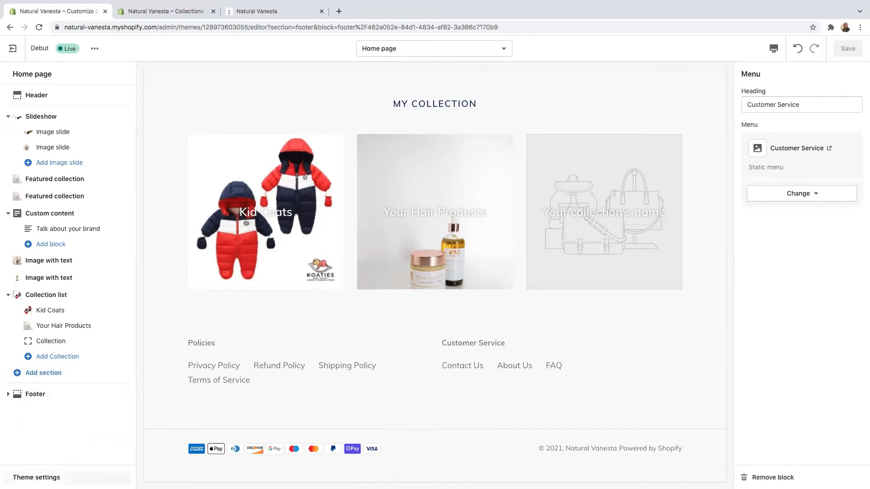
- Examine the theme's color settings for text, buttons and sale price against the home page preview, without changing any color
left_click(36, 478)
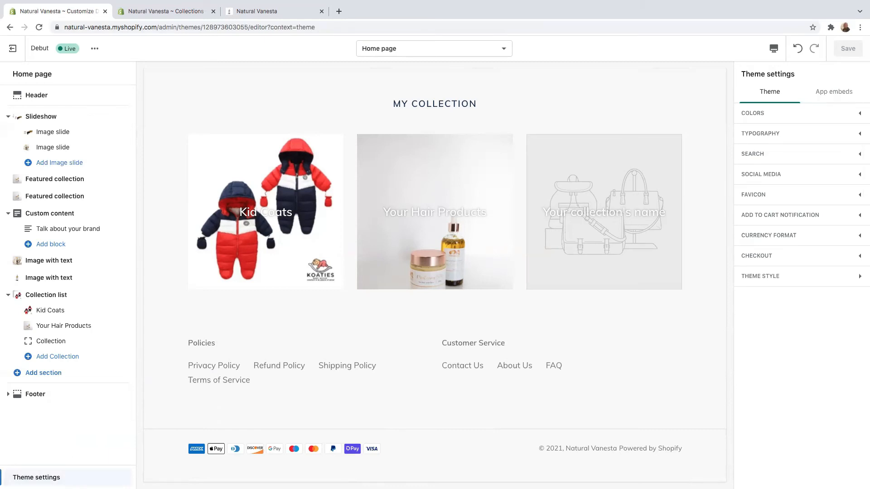
left_click(850, 114)
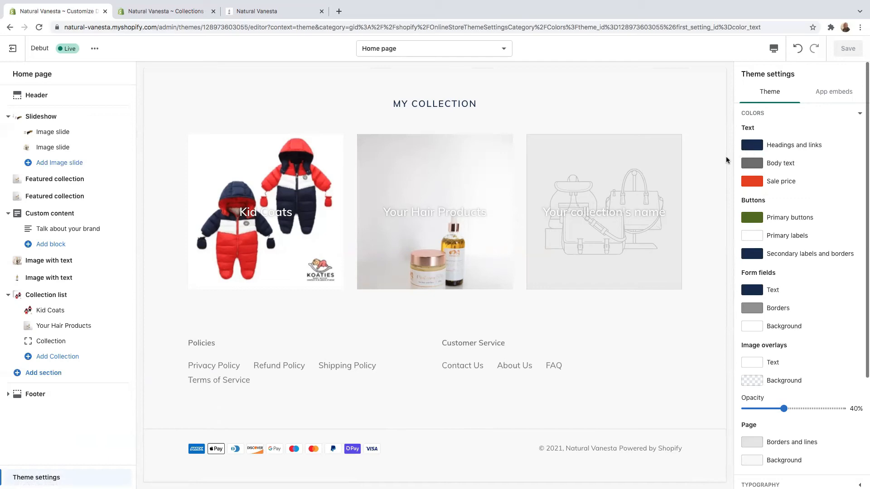
scroll(704, 166, "up", 15)
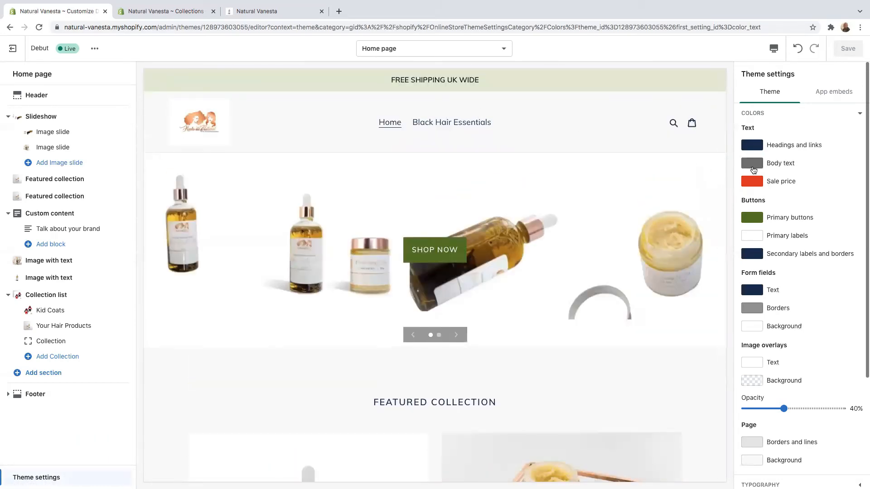
scroll(755, 168, "down", 3)
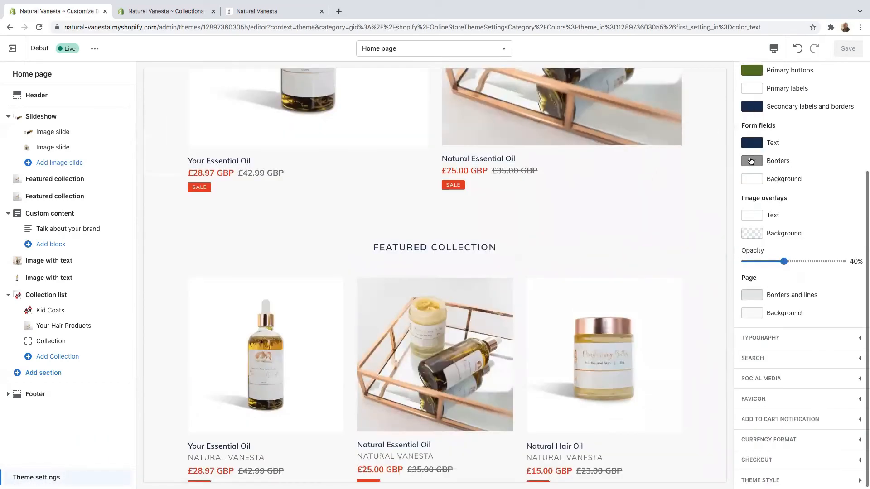
scroll(752, 163, "up", 3)
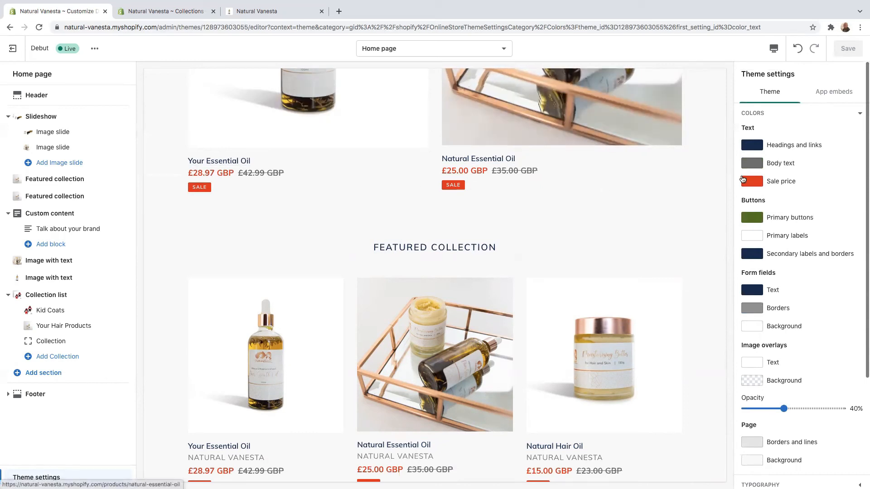
left_click(752, 182)
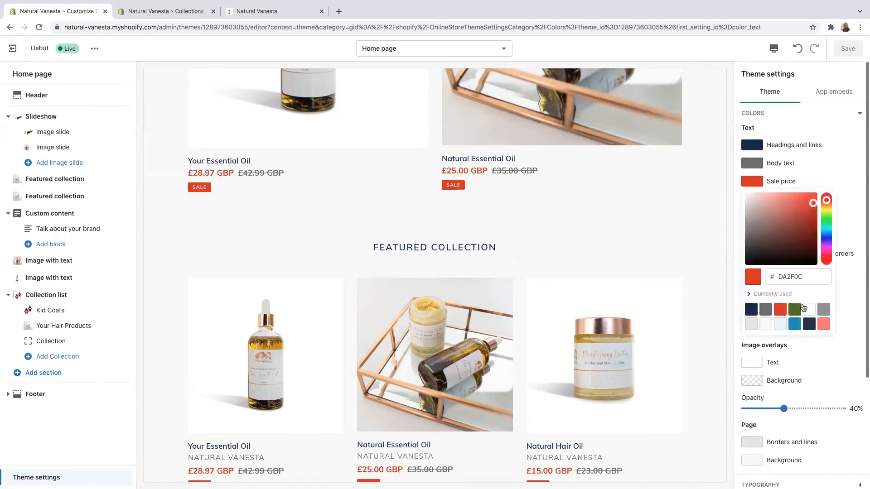
left_click(841, 166)
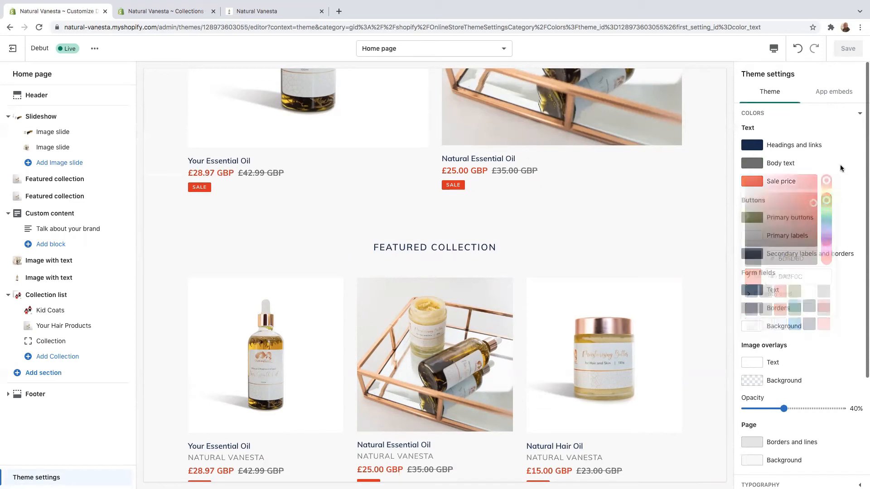
left_click(752, 163)
left_click(798, 138)
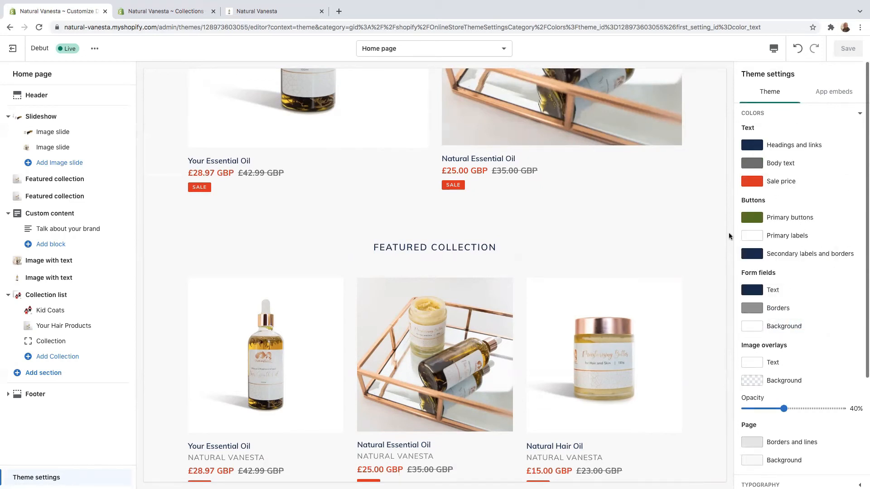
scroll(609, 235, "up", 15)
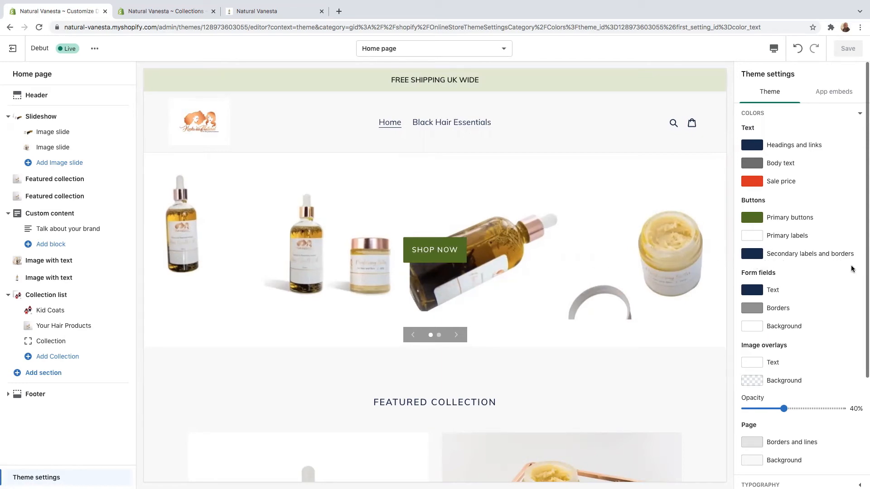
- Copy the hex code of the page background color in the theme's color settings
scroll(809, 284, "down", 3)
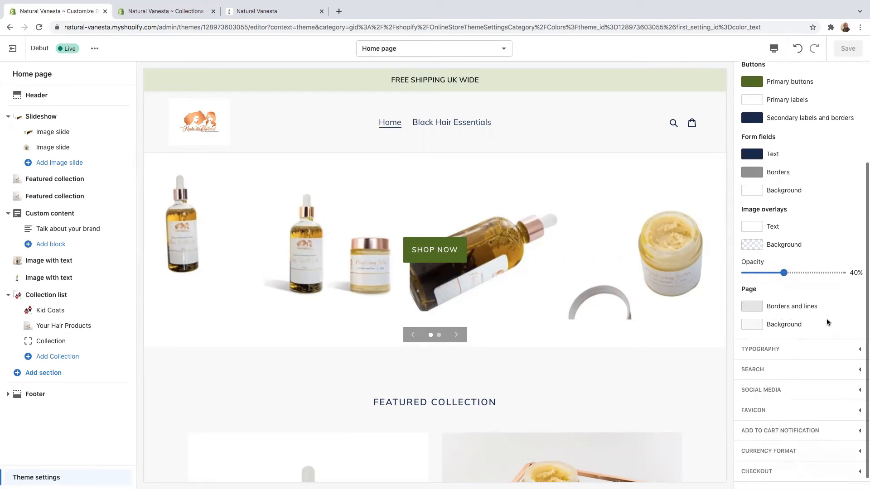
scroll(755, 331, "down", 1)
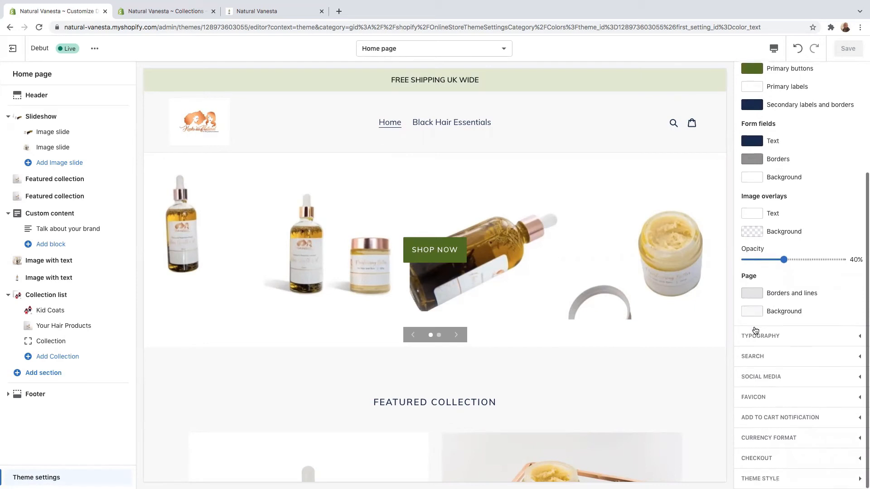
left_click(754, 312)
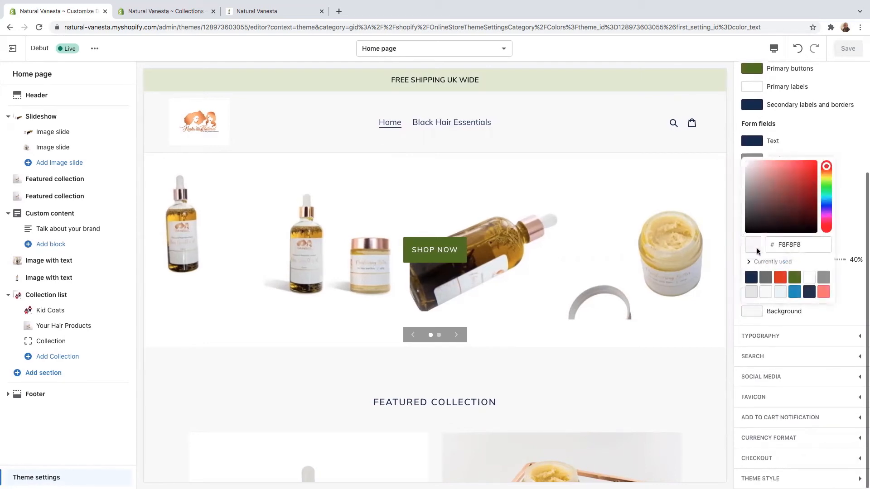
left_click_drag(801, 245, 773, 245)
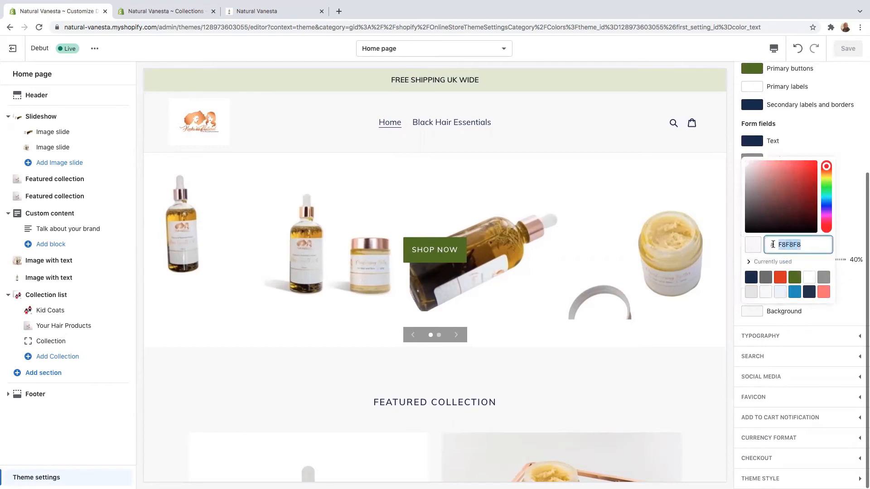
right_click(791, 245)
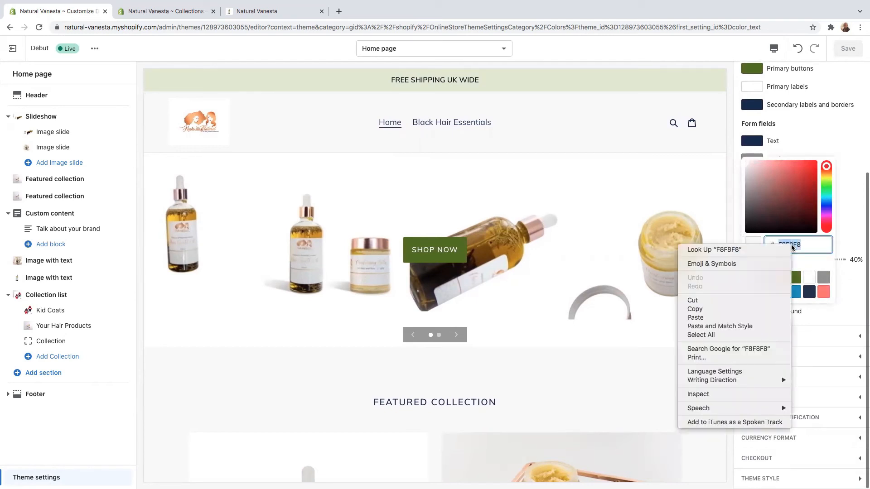
left_click(709, 312)
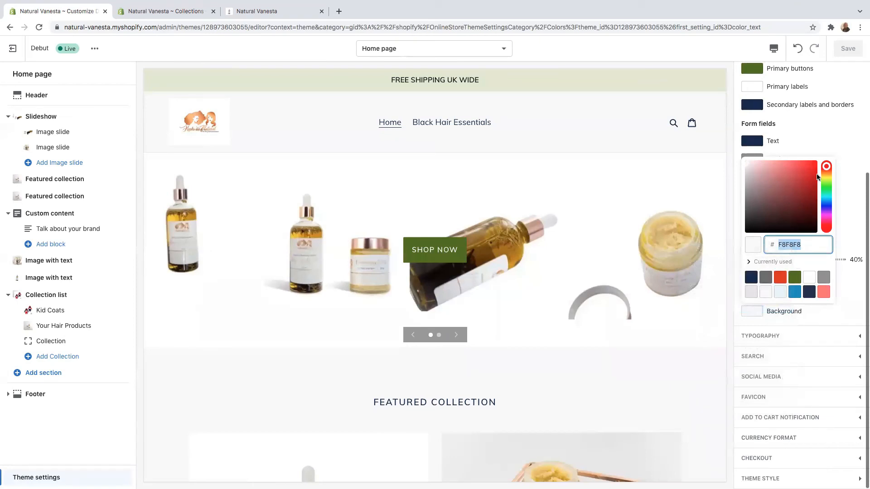
- Change the page background color to the light green B5C990 and check it along the whole home page
left_click_drag(829, 170, 832, 182)
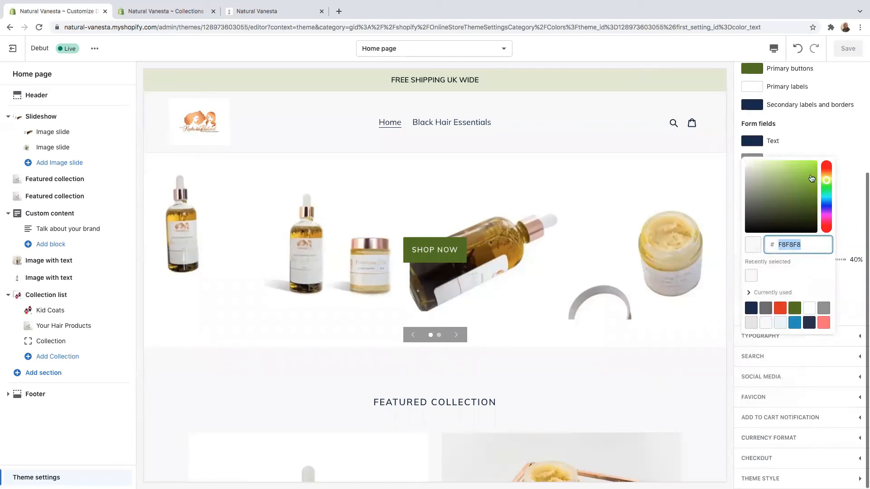
left_click(766, 177)
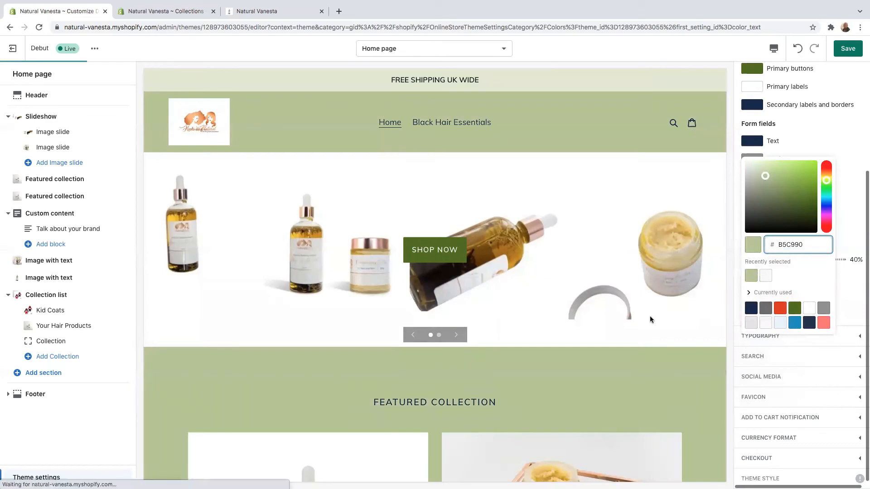
scroll(589, 310, "down", 10)
scroll(587, 315, "down", 20)
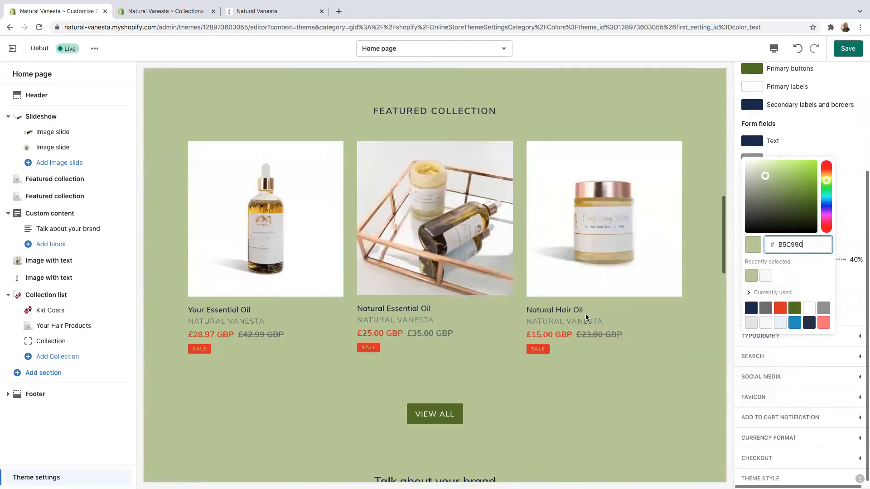
scroll(587, 321, "down", 3)
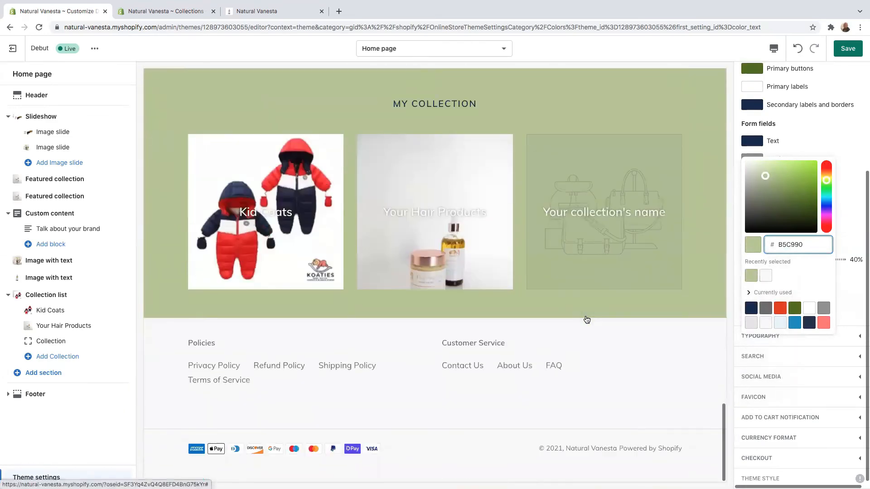
scroll(585, 317, "up", 10)
scroll(587, 321, "up", 15)
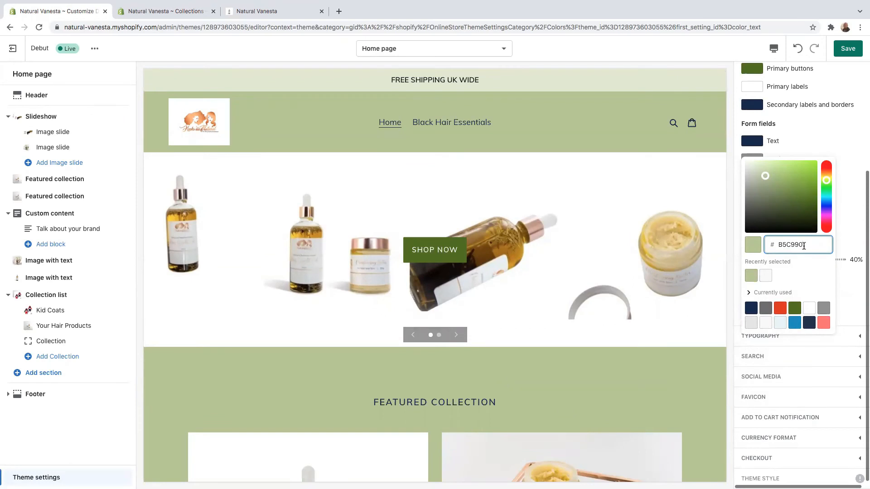
- Replace the page background color with the copied code F8F8F8, save the theme and close the color picker
left_click_drag(804, 246, 766, 246)
key("BackSpace")
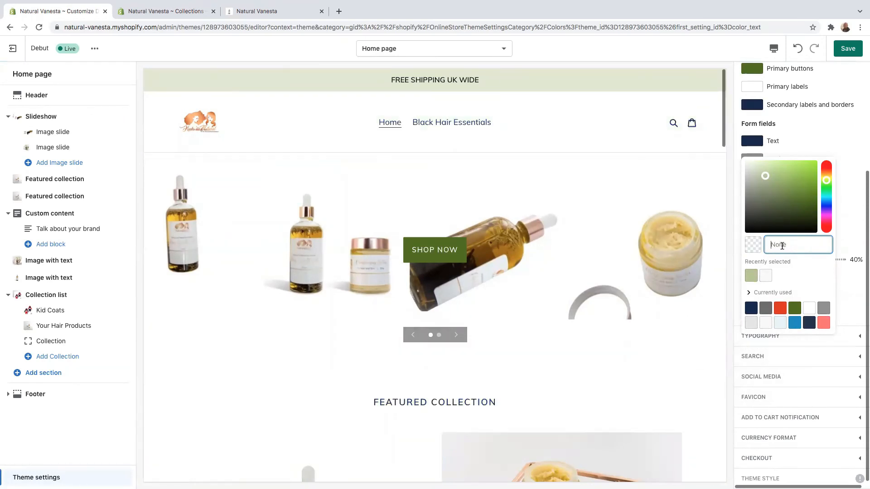
right_click(782, 246)
left_click(717, 305)
scroll(717, 301, "down", 9)
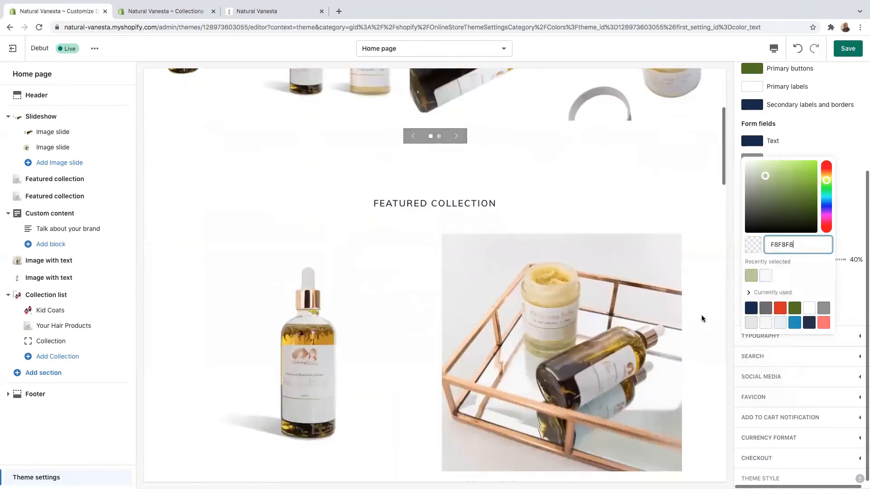
scroll(702, 318, "up", 10)
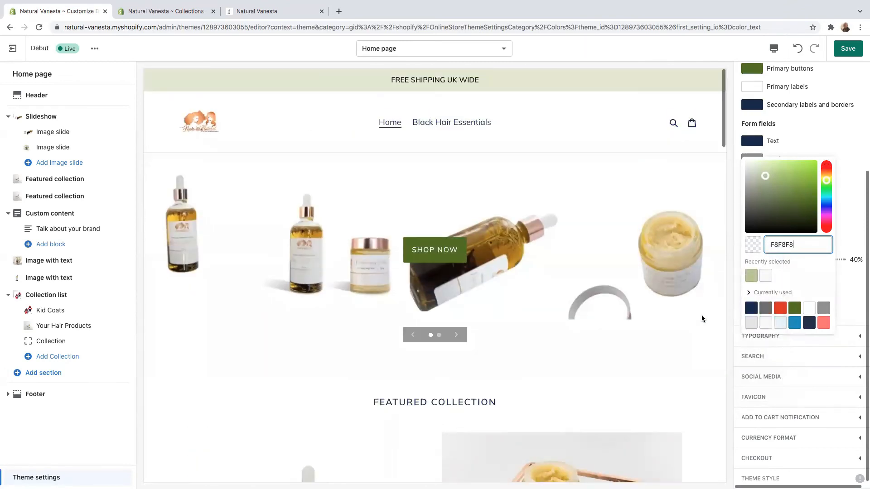
scroll(701, 319, "down", 5)
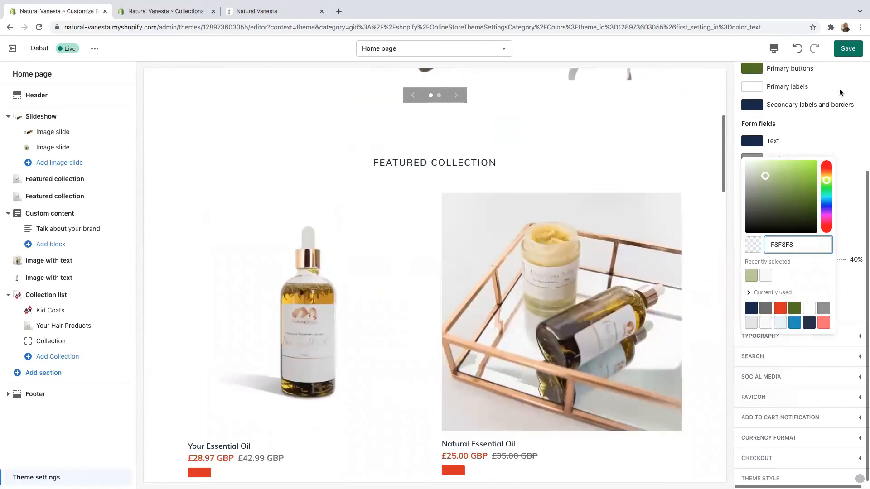
left_click(847, 49)
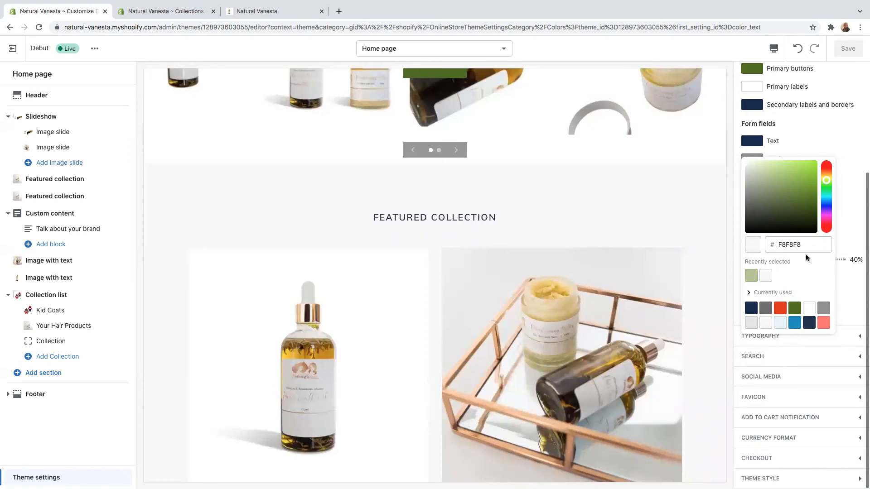
left_click(847, 219)
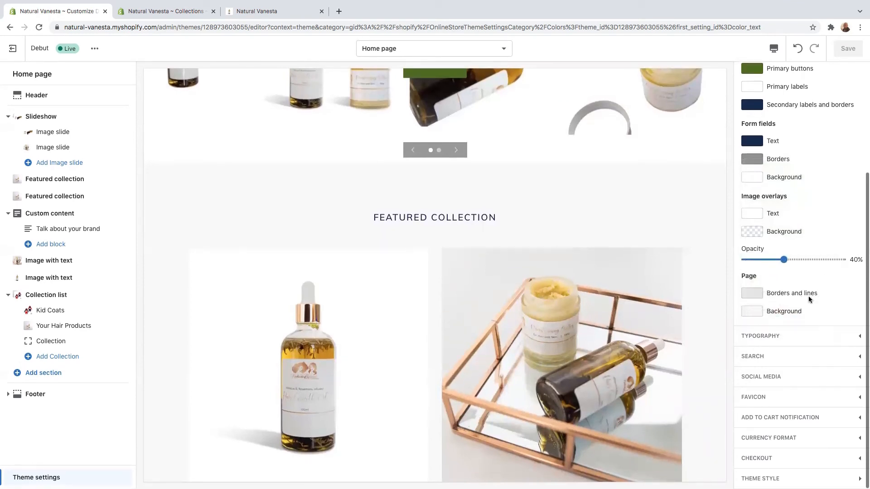
- Examine the theme's typography, search, favicon, add-to-cart notification and currency format settings, comparing the currency codes with the product prices in the preview
left_click(857, 338)
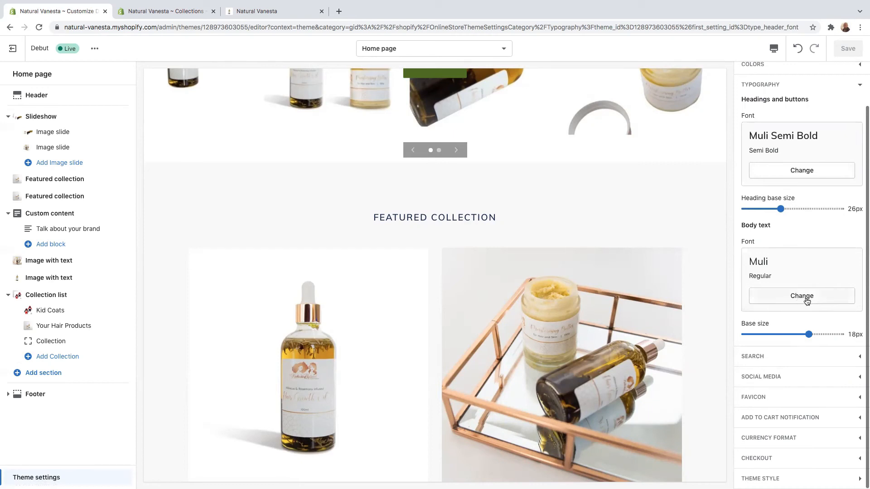
left_click(830, 359)
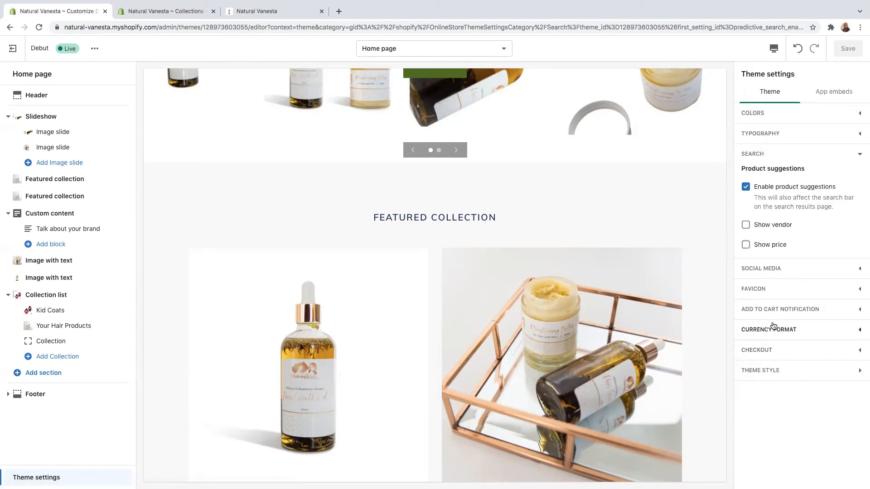
left_click(830, 290)
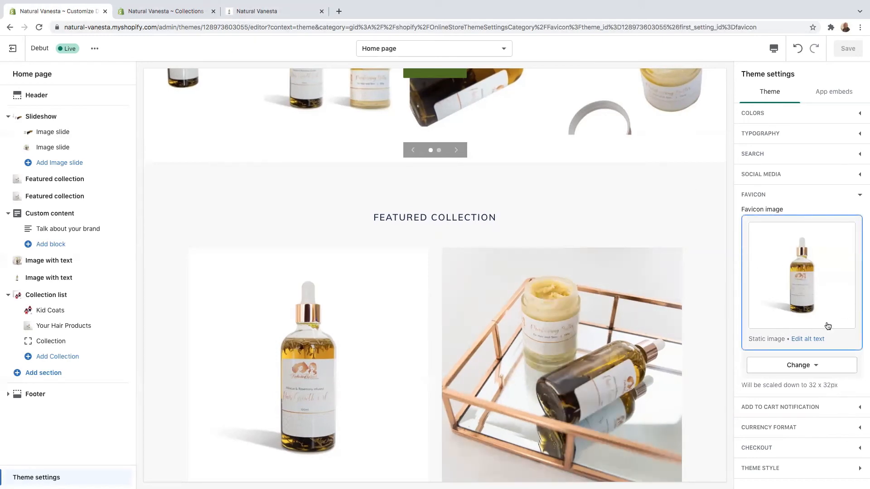
scroll(824, 327, "down", 1)
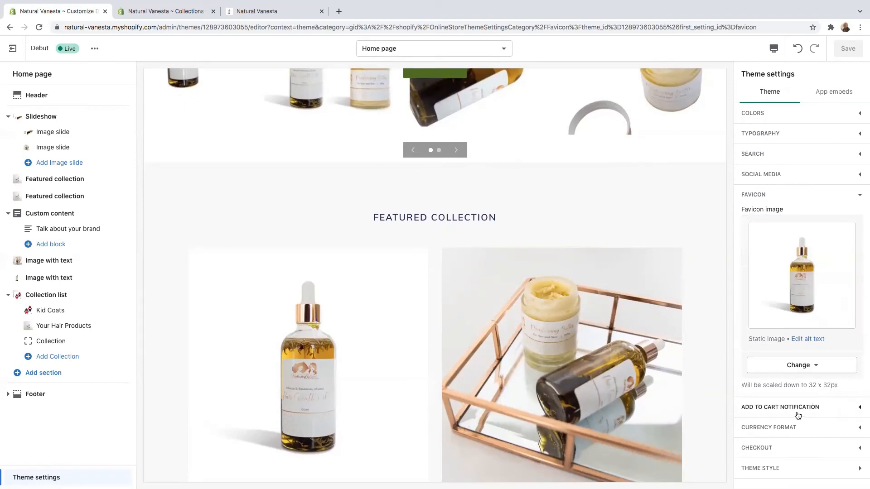
left_click(821, 408)
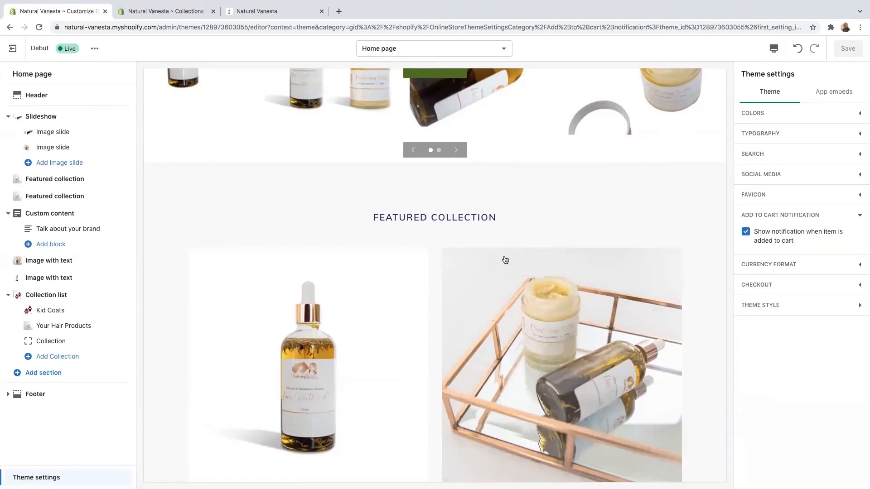
left_click(821, 264)
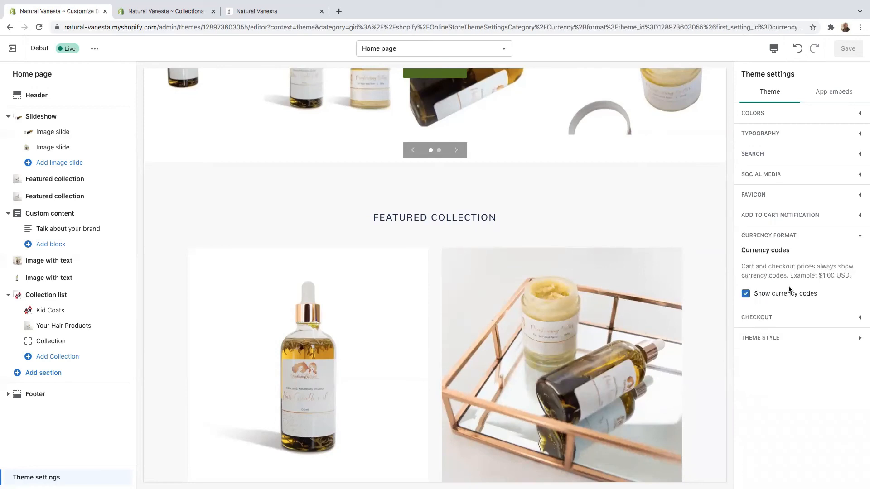
scroll(702, 314, "down", 3)
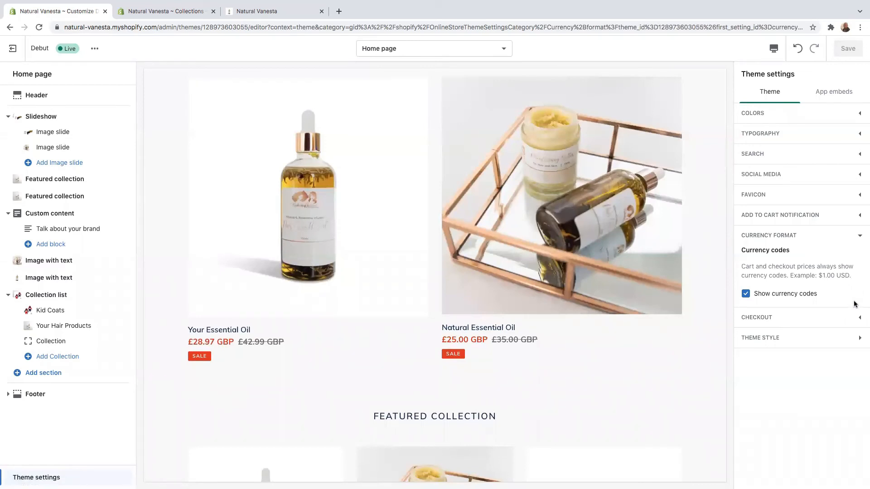
- Examine the theme's checkout settings, from banner and logo through content area and order summary to typography and colors
left_click(822, 318)
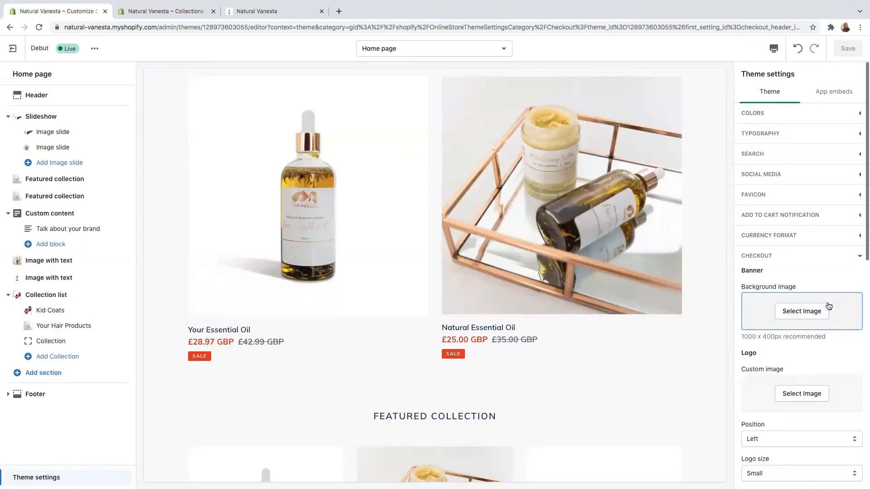
scroll(815, 368, "down", 1)
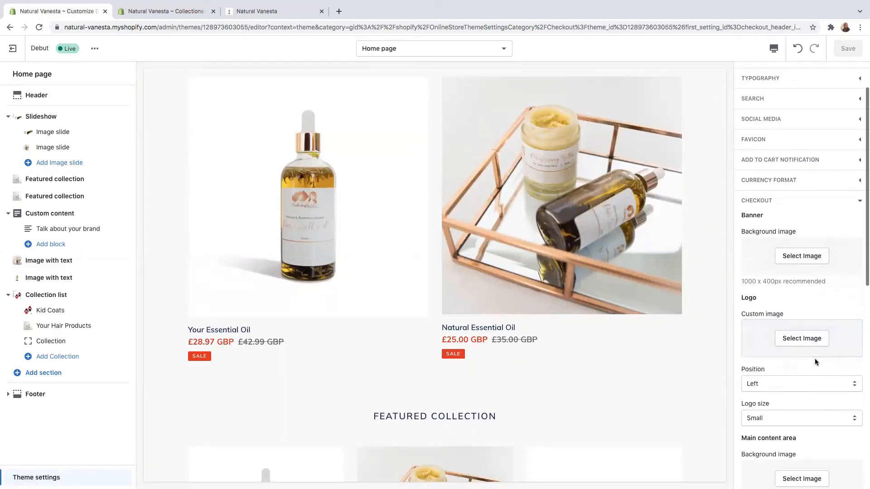
scroll(785, 380, "down", 2)
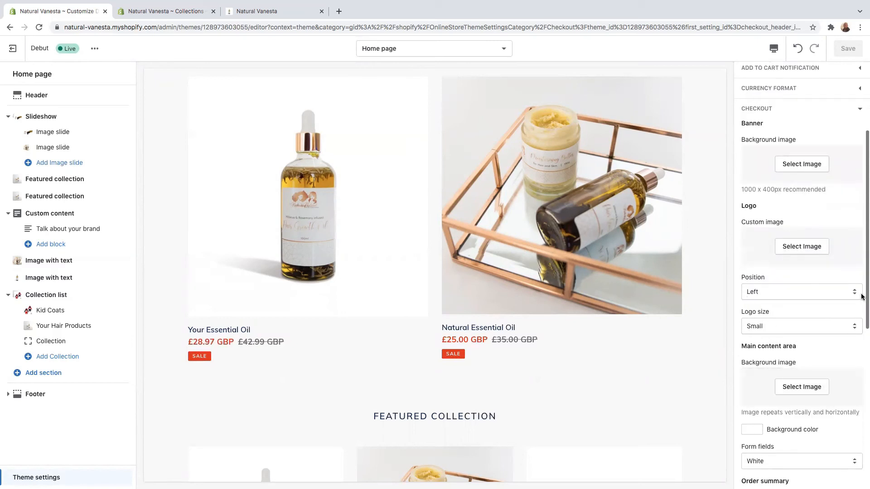
scroll(811, 317, "down", 2)
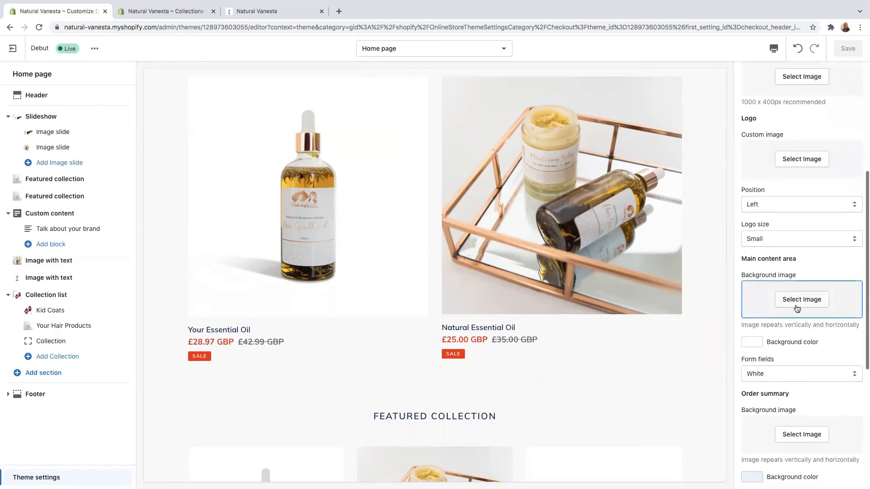
scroll(803, 393, "down", 2)
scroll(804, 399, "down", 3)
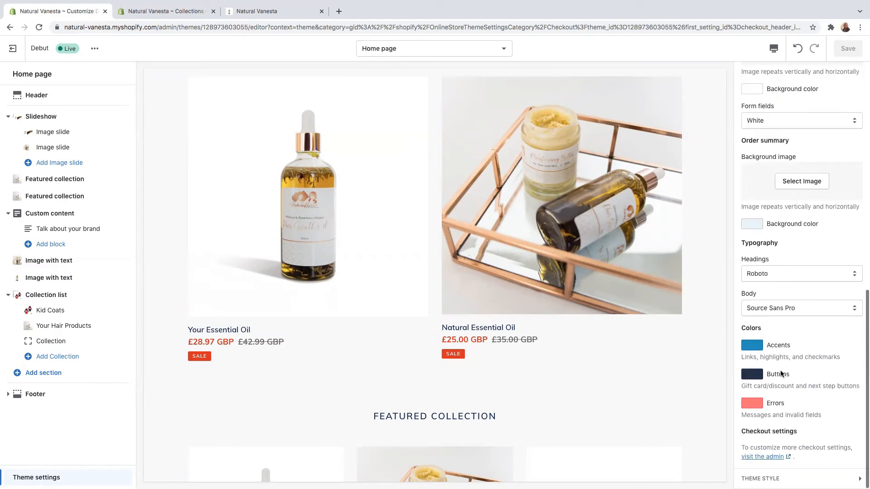
- In the store admin's shipping and delivery settings, open the general shipping rates for management
left_click(170, 11)
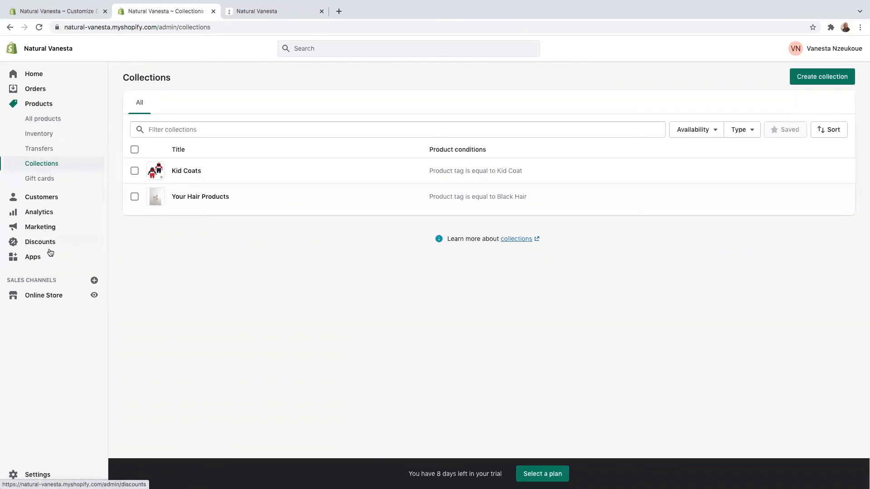
left_click(43, 298)
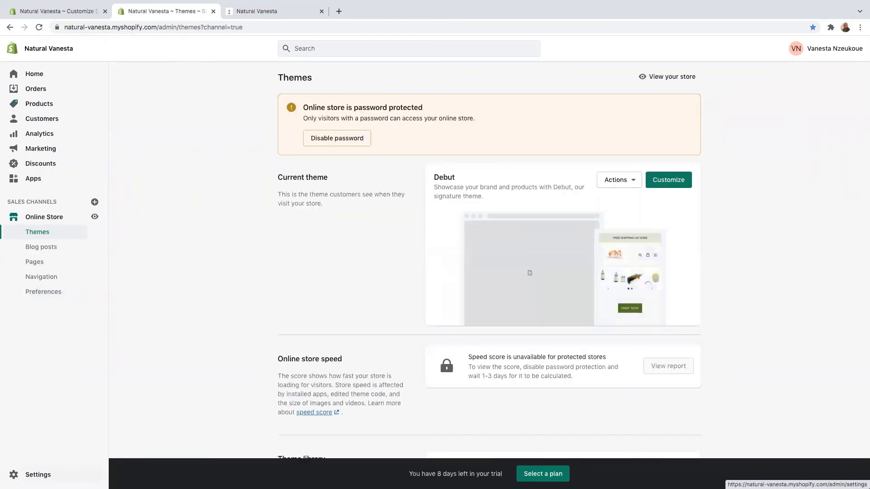
left_click(38, 475)
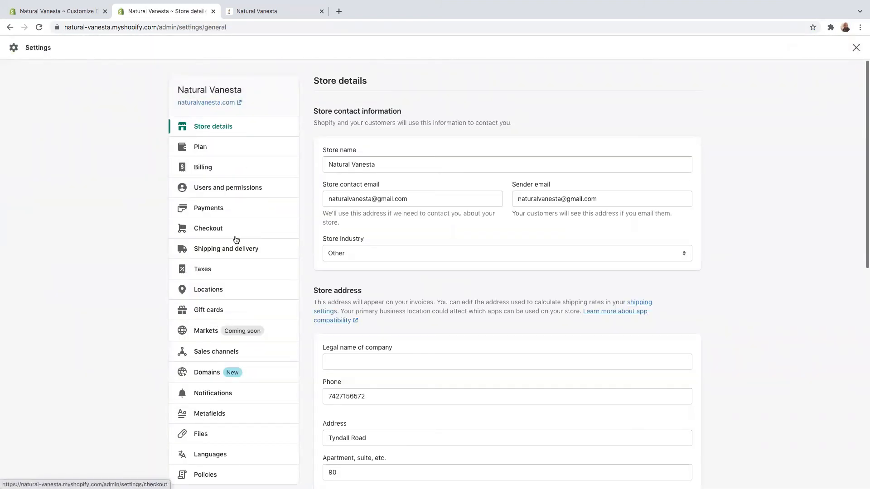
left_click(214, 251)
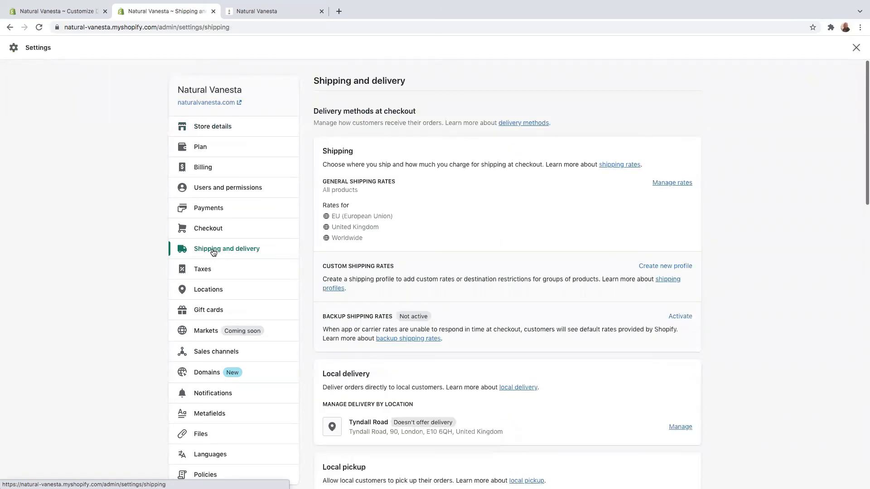
scroll(423, 292, "down", 1)
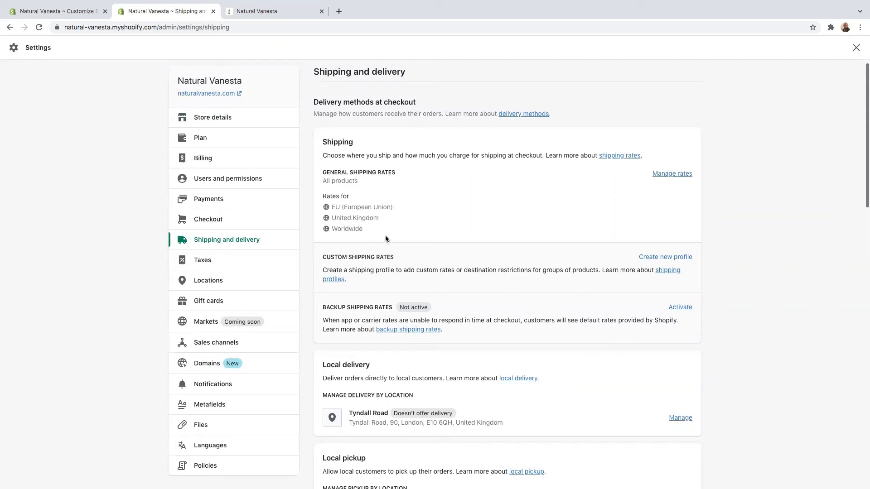
left_click(673, 176)
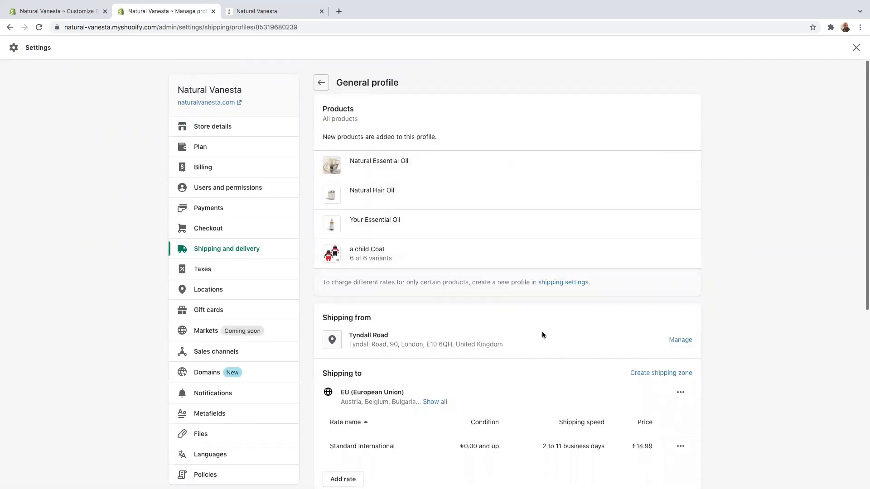
- Review the price and order-price conditions of the European Union zone's Standard International rate and confirm the rate
scroll(535, 331, "down", 3)
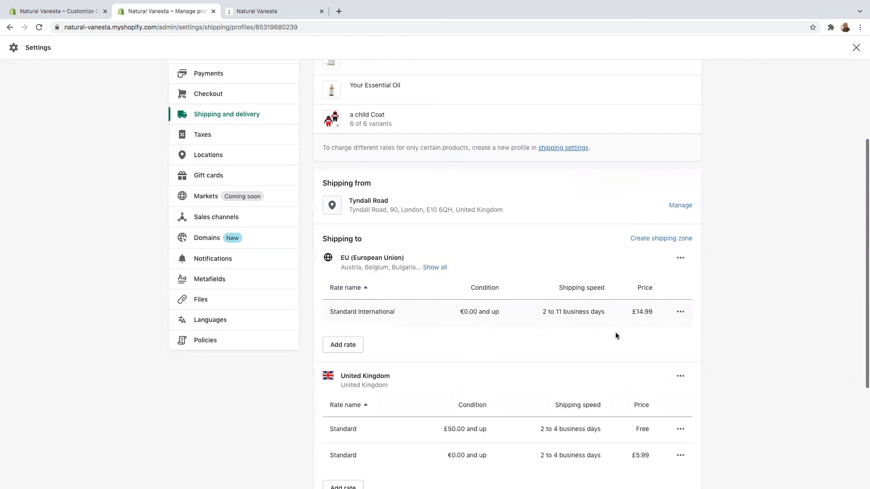
left_click(677, 313)
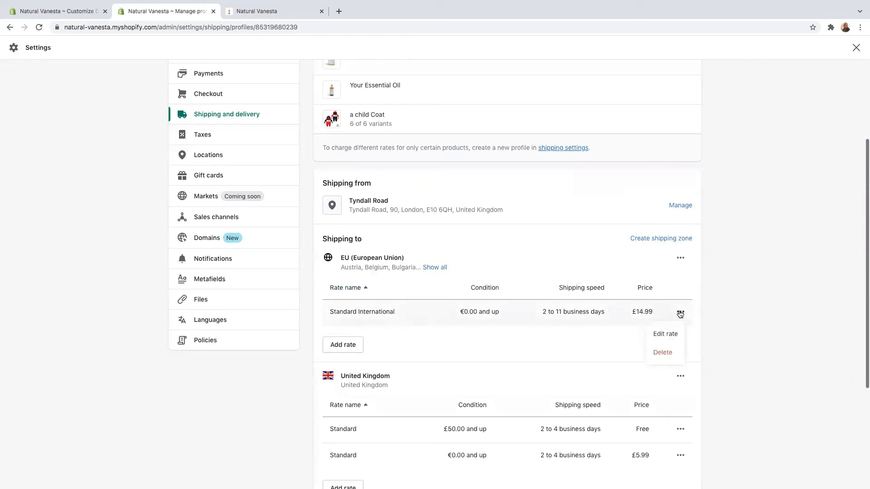
left_click(667, 332)
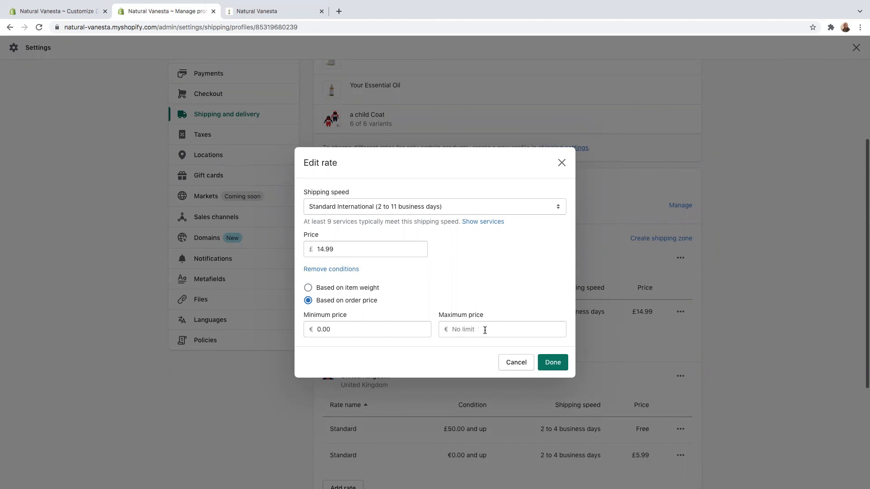
left_click(550, 362)
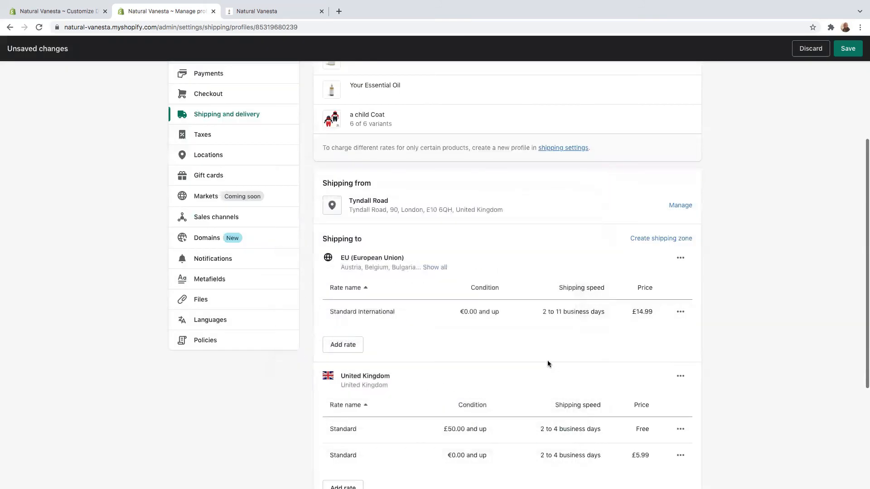
- Review the price and minimum order condition of the United Kingdom zone's free Standard rate and confirm the rate
scroll(429, 366, "down", 3)
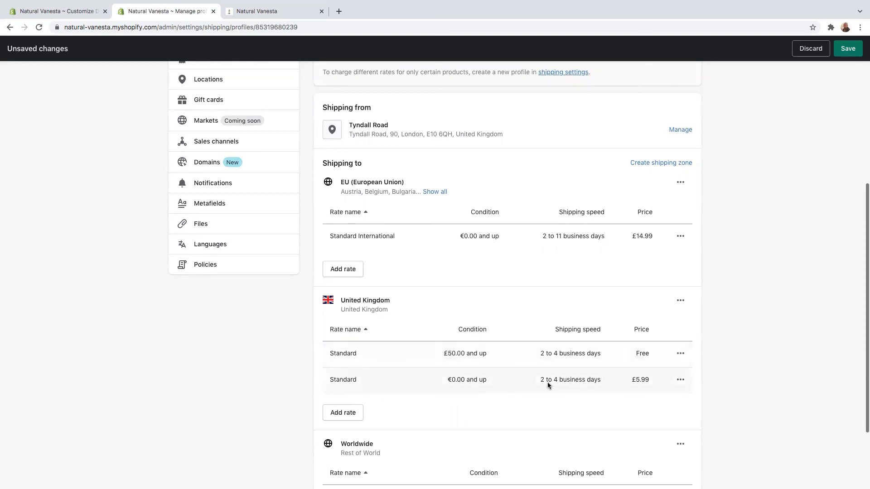
left_click(680, 354)
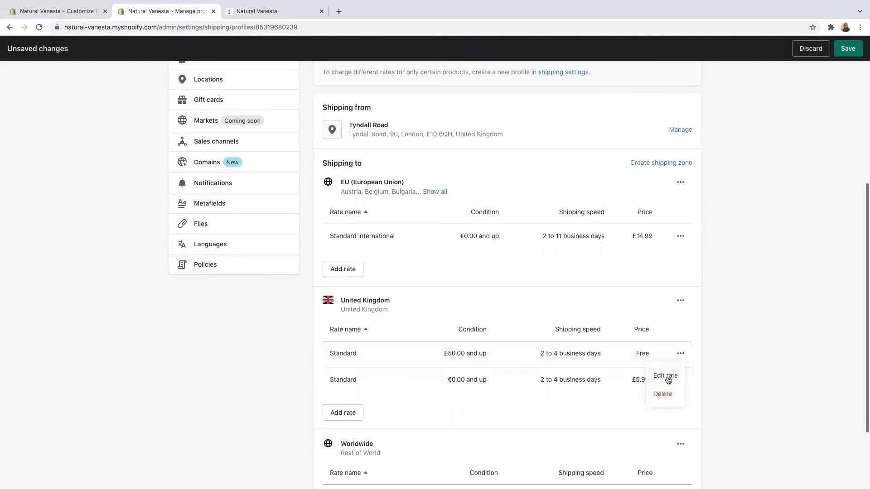
left_click(665, 377)
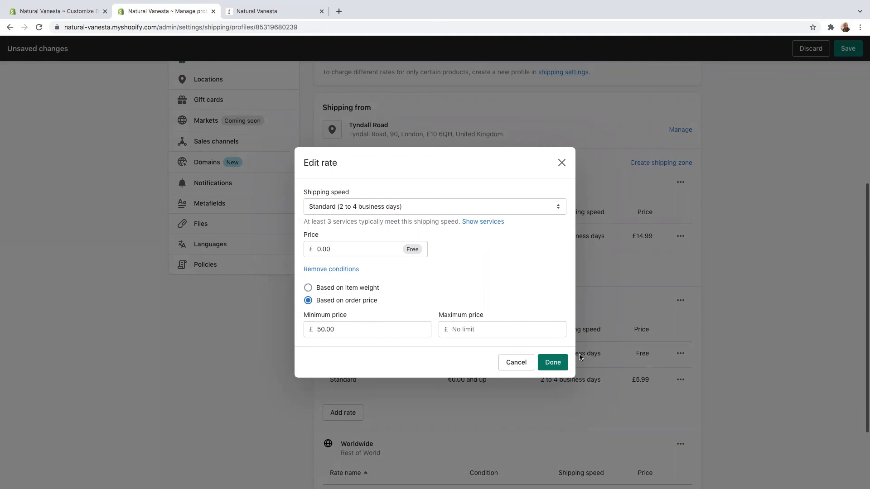
left_click(553, 362)
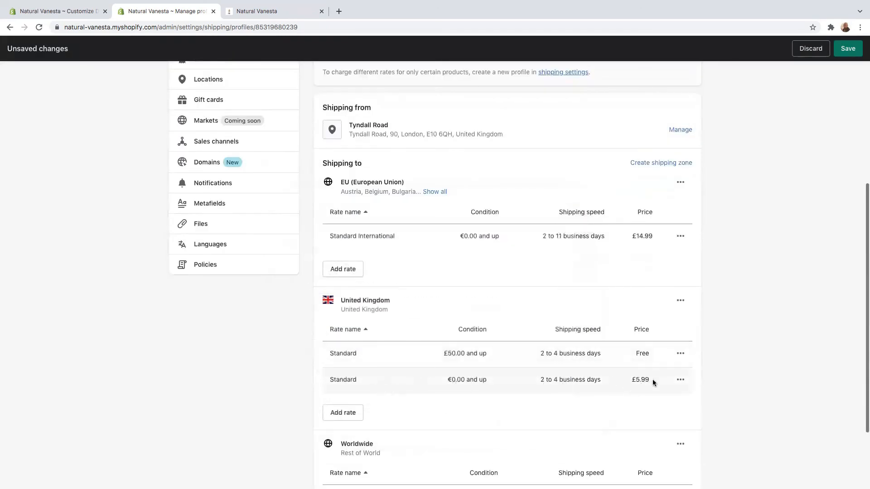
- Review the price and the minimum and maximum order limits of the United Kingdom's £5.99 Standard rate, then close it without confirming
left_click(680, 380)
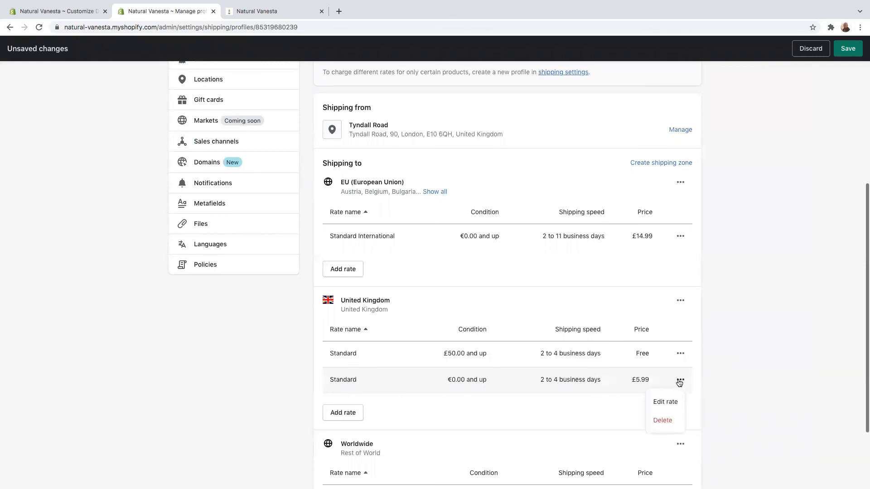
left_click(660, 401)
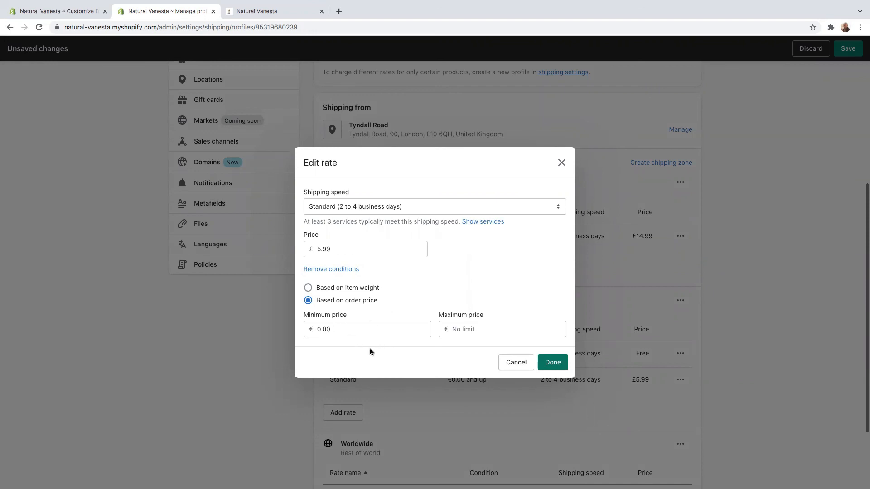
left_click(325, 330)
left_click(444, 330)
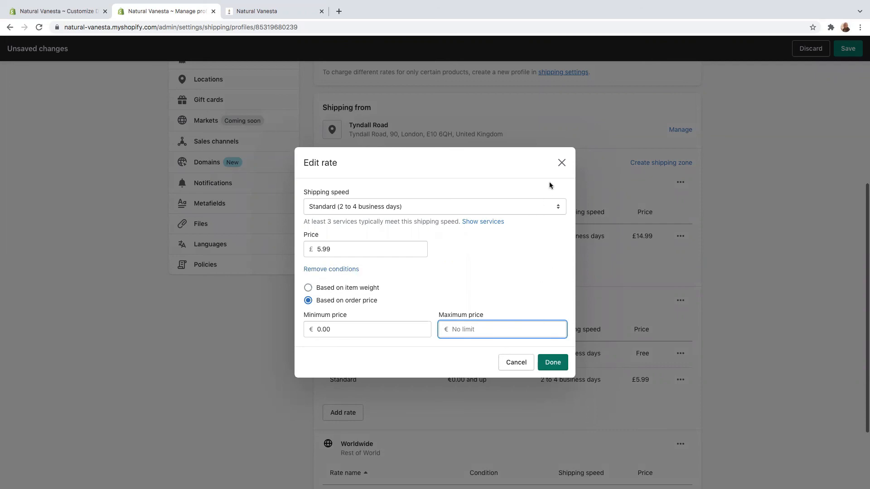
left_click(564, 164)
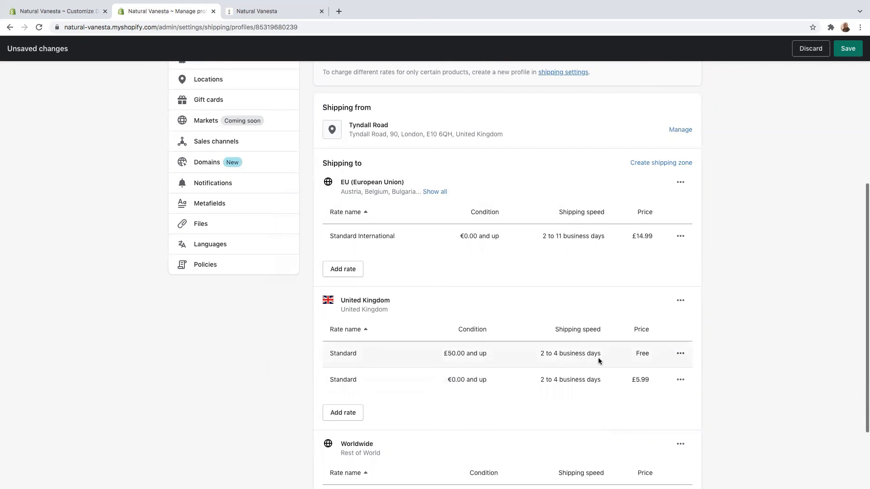
- Review the Worldwide zone's Standard International rate, close it without edits and save the general shipping profile
scroll(541, 406, "down", 3)
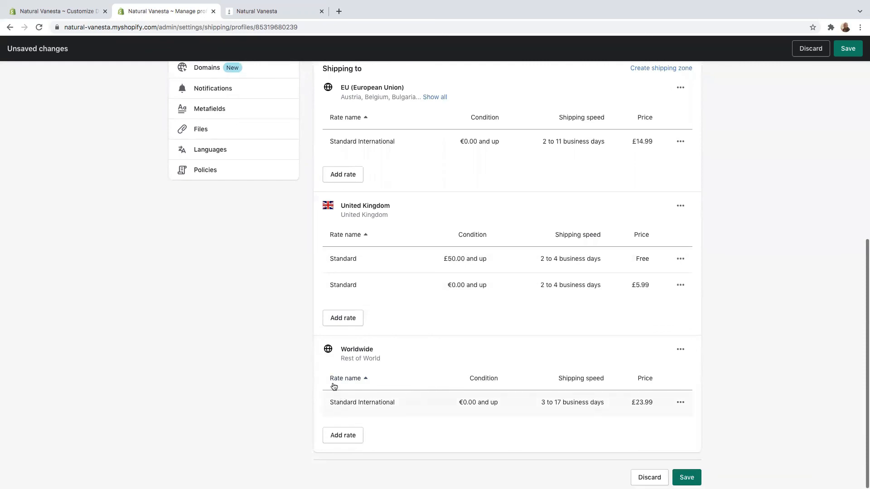
left_click(681, 405)
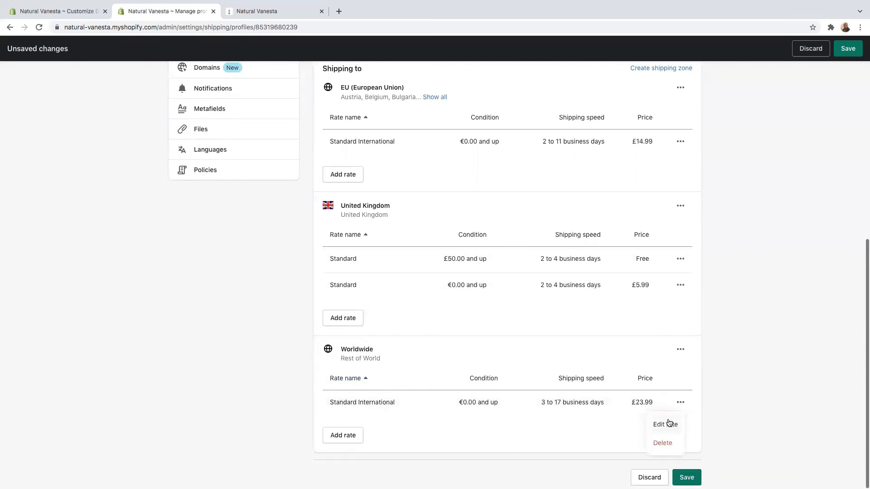
left_click(664, 425)
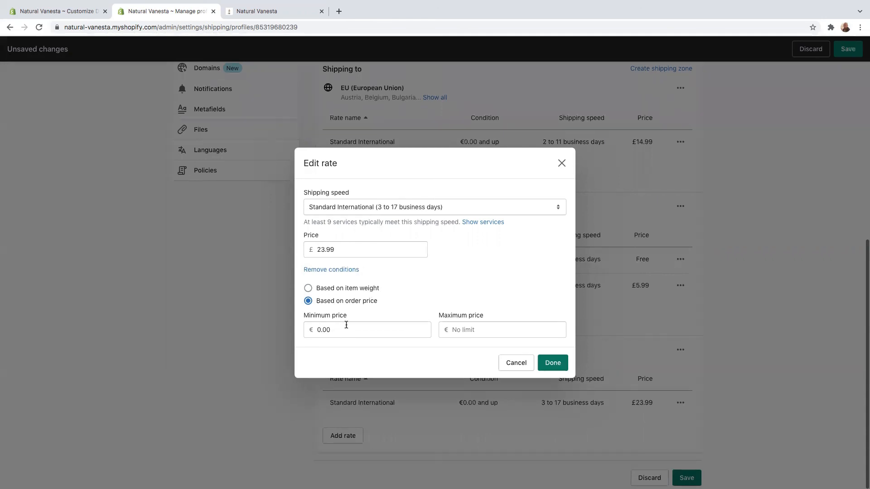
left_click(562, 163)
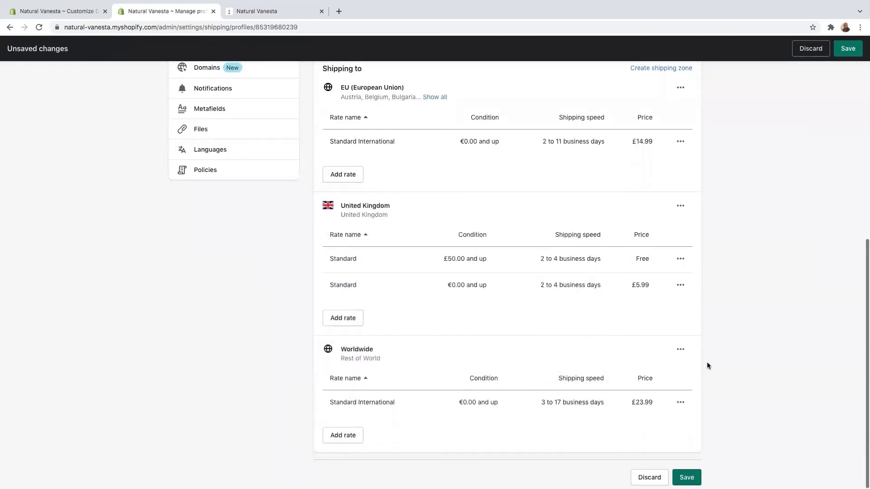
left_click(687, 477)
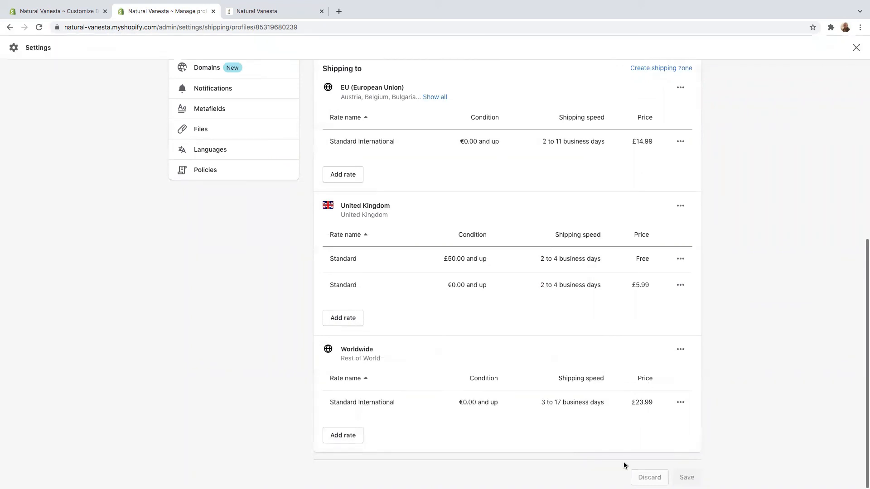
- Leave the shipping settings, look over the online store's pages and open the Main menu for editing
scroll(255, 312, "up", 7)
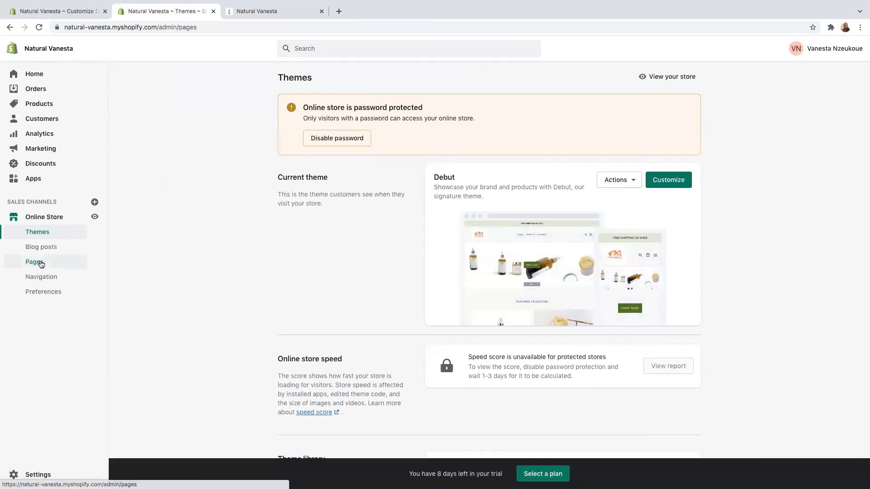
left_click(40, 262)
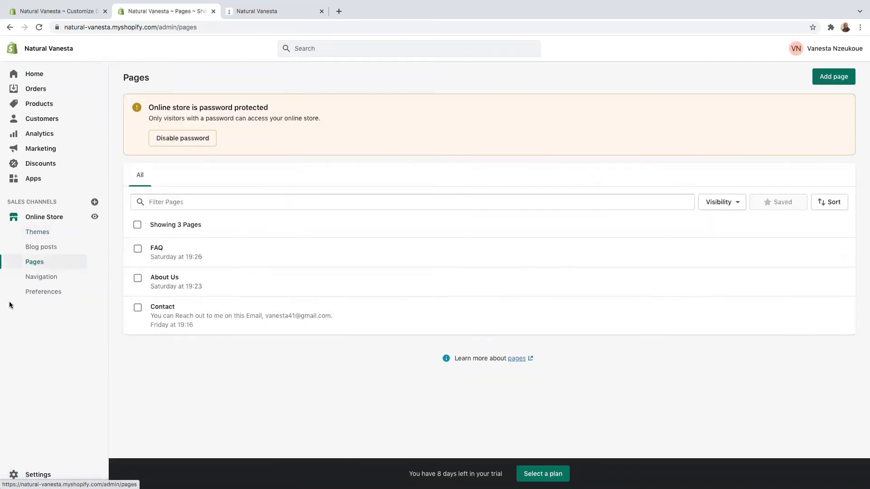
left_click(42, 278)
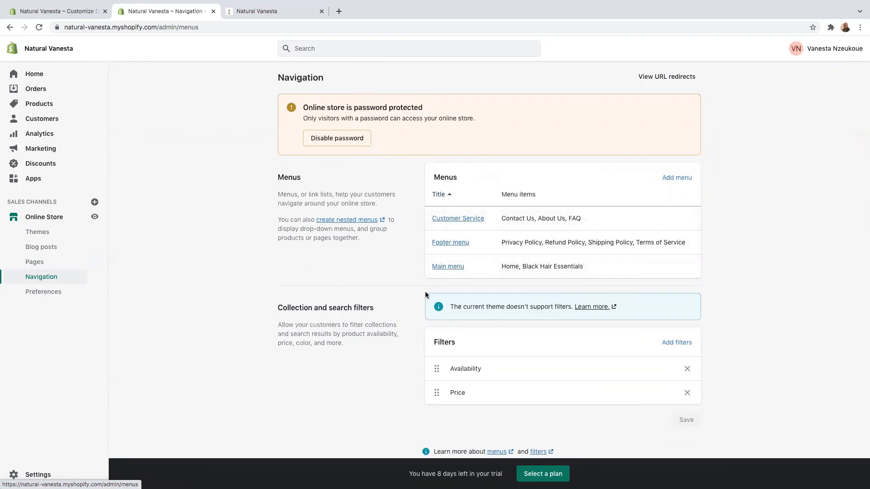
left_click(446, 268)
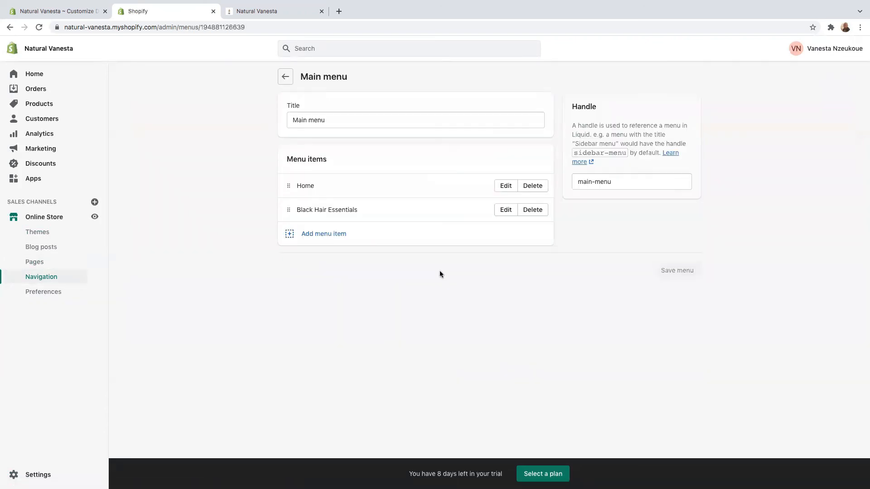
- Add a menu item named "beautiful product" linked to the Kid Coats collection to the main menu and save the menu
left_click(313, 233)
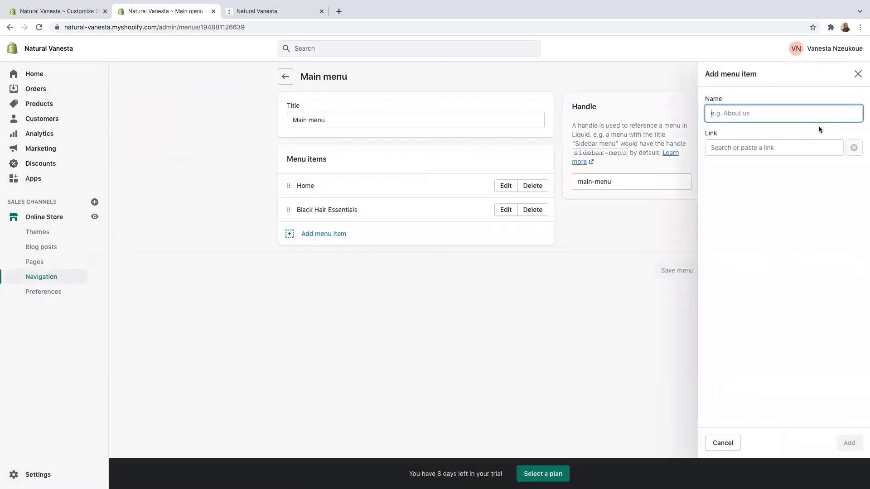
type("beautiful product")
left_click(747, 147)
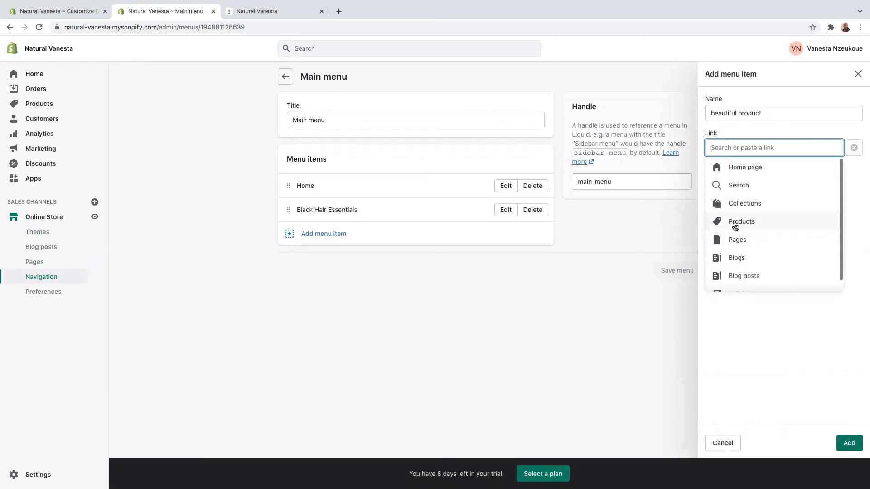
left_click(746, 202)
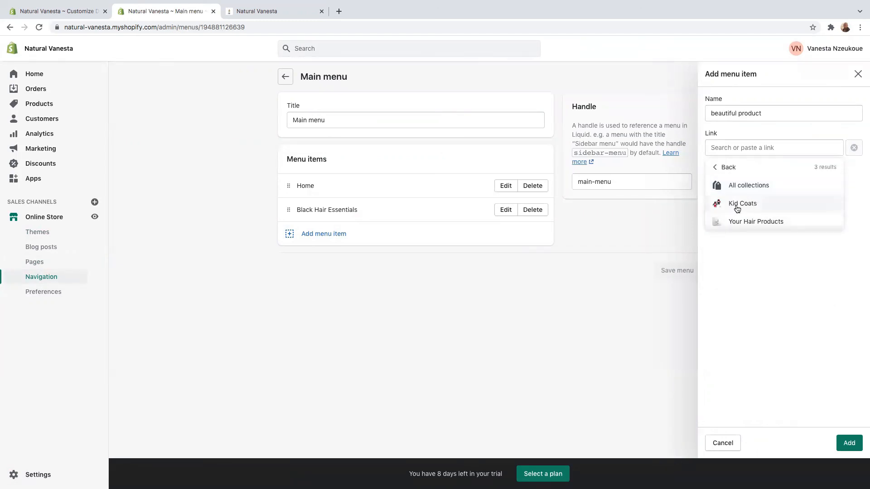
left_click(736, 206)
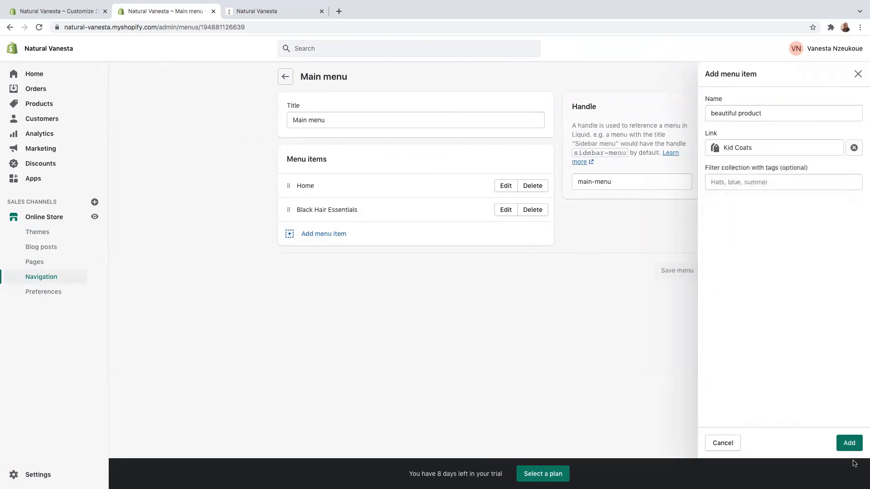
left_click(848, 443)
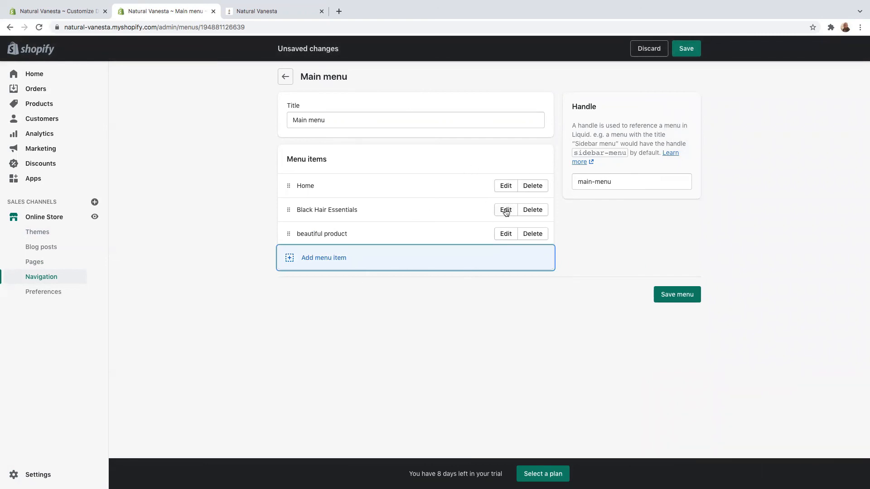
left_click(673, 299)
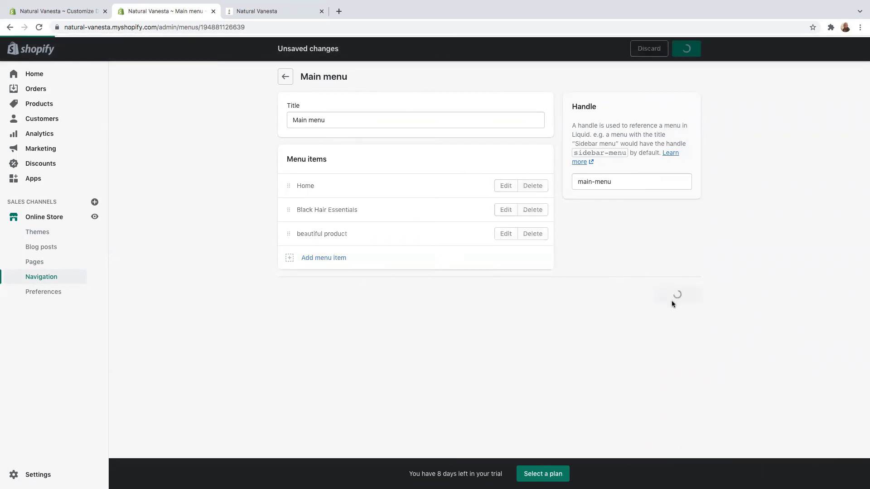
- Switch to the live storefront and reload its home page to check the header navigation
left_click(267, 12)
right_click(616, 100)
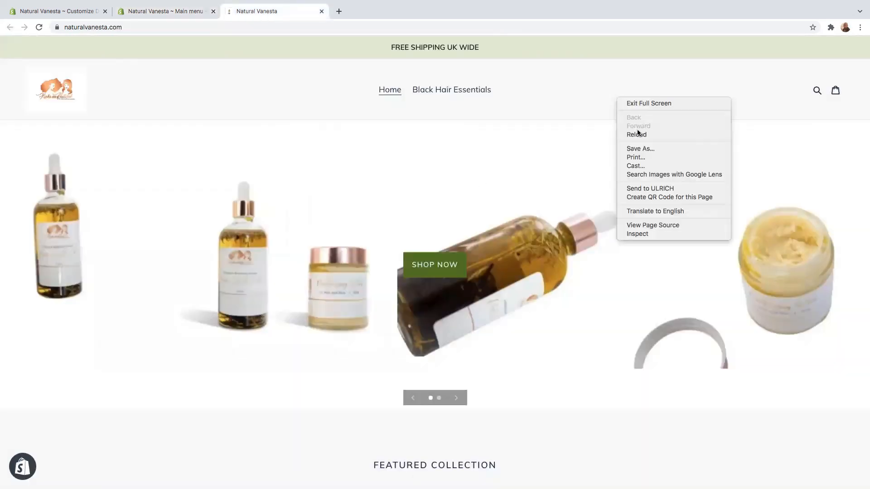
left_click(640, 132)
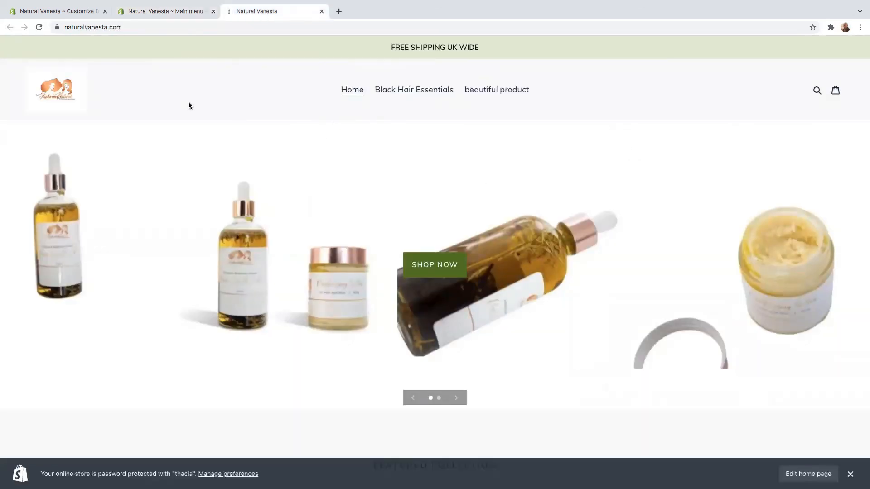